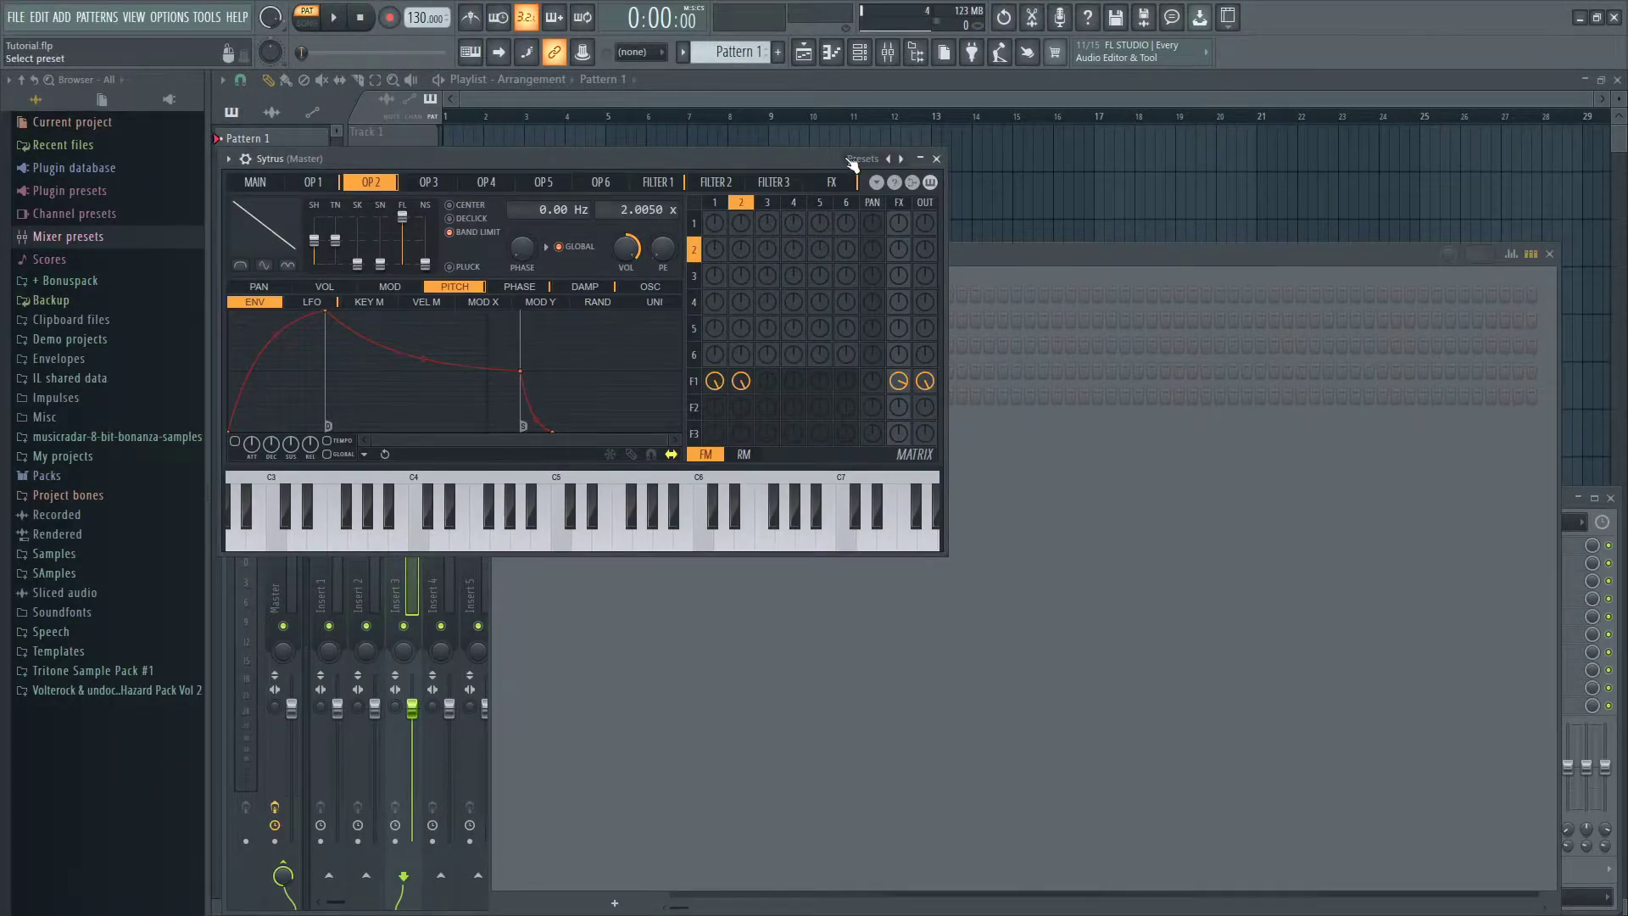
- Load the Default preset into the Sytrus synth and open the piano roll for its channel
left_click(855, 160)
left_click(410, 27)
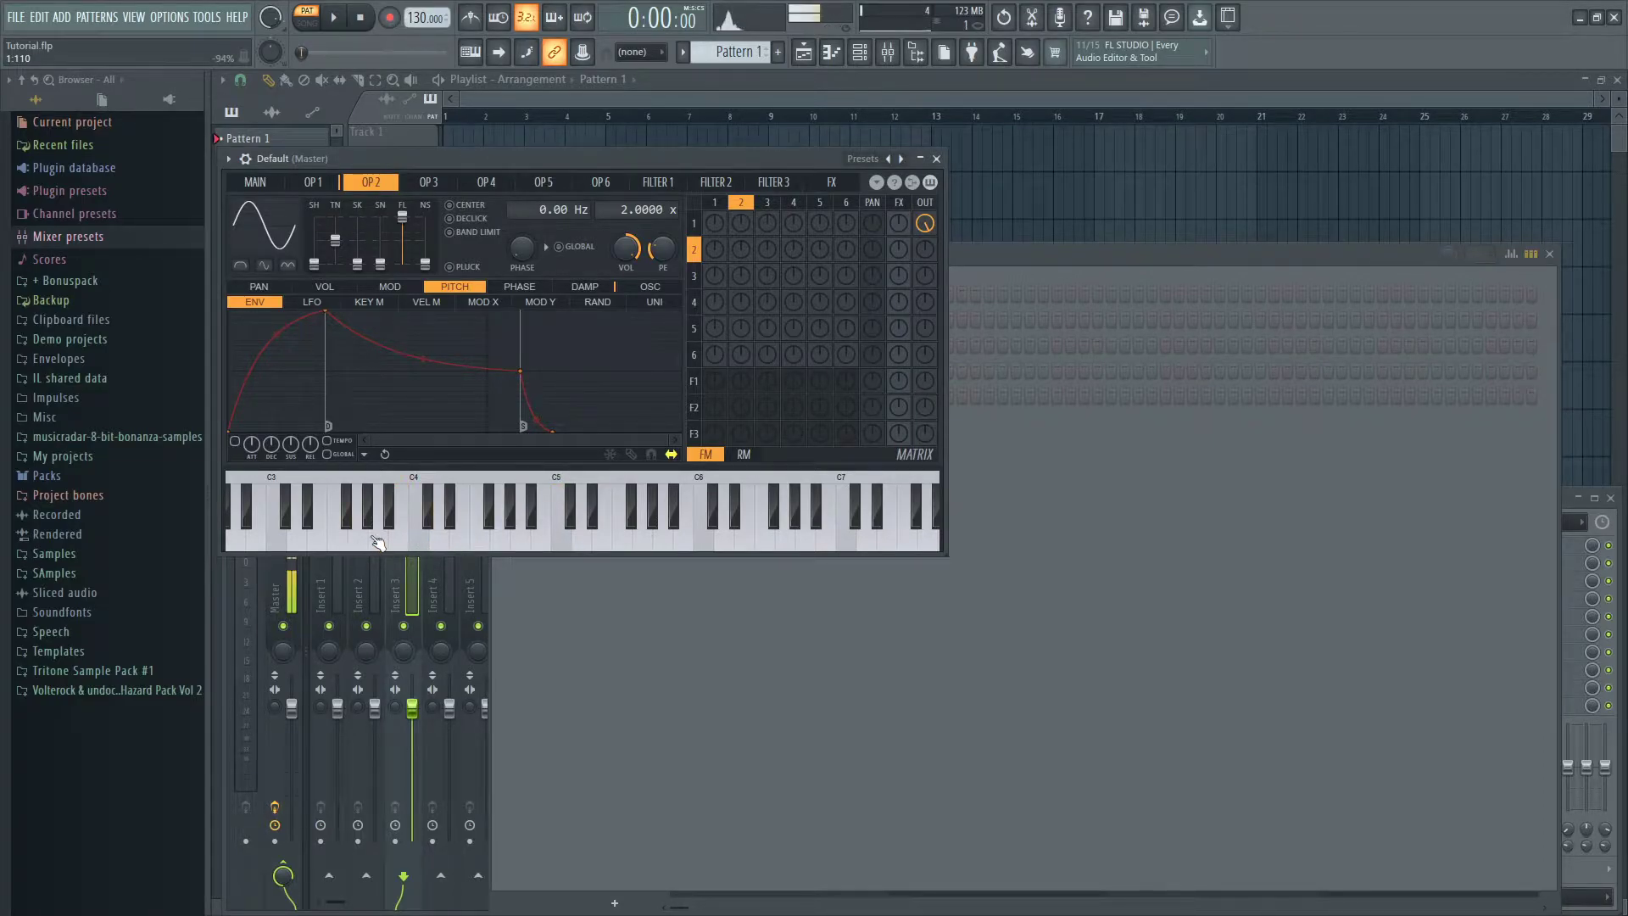
left_click(697, 623)
right_click(623, 404)
left_click(673, 399)
left_click(311, 440)
- Enter F4 notes across two bars: three half-bar notes followed by four two-step notes, and preview the pattern
left_click_drag(311, 439, 246, 585)
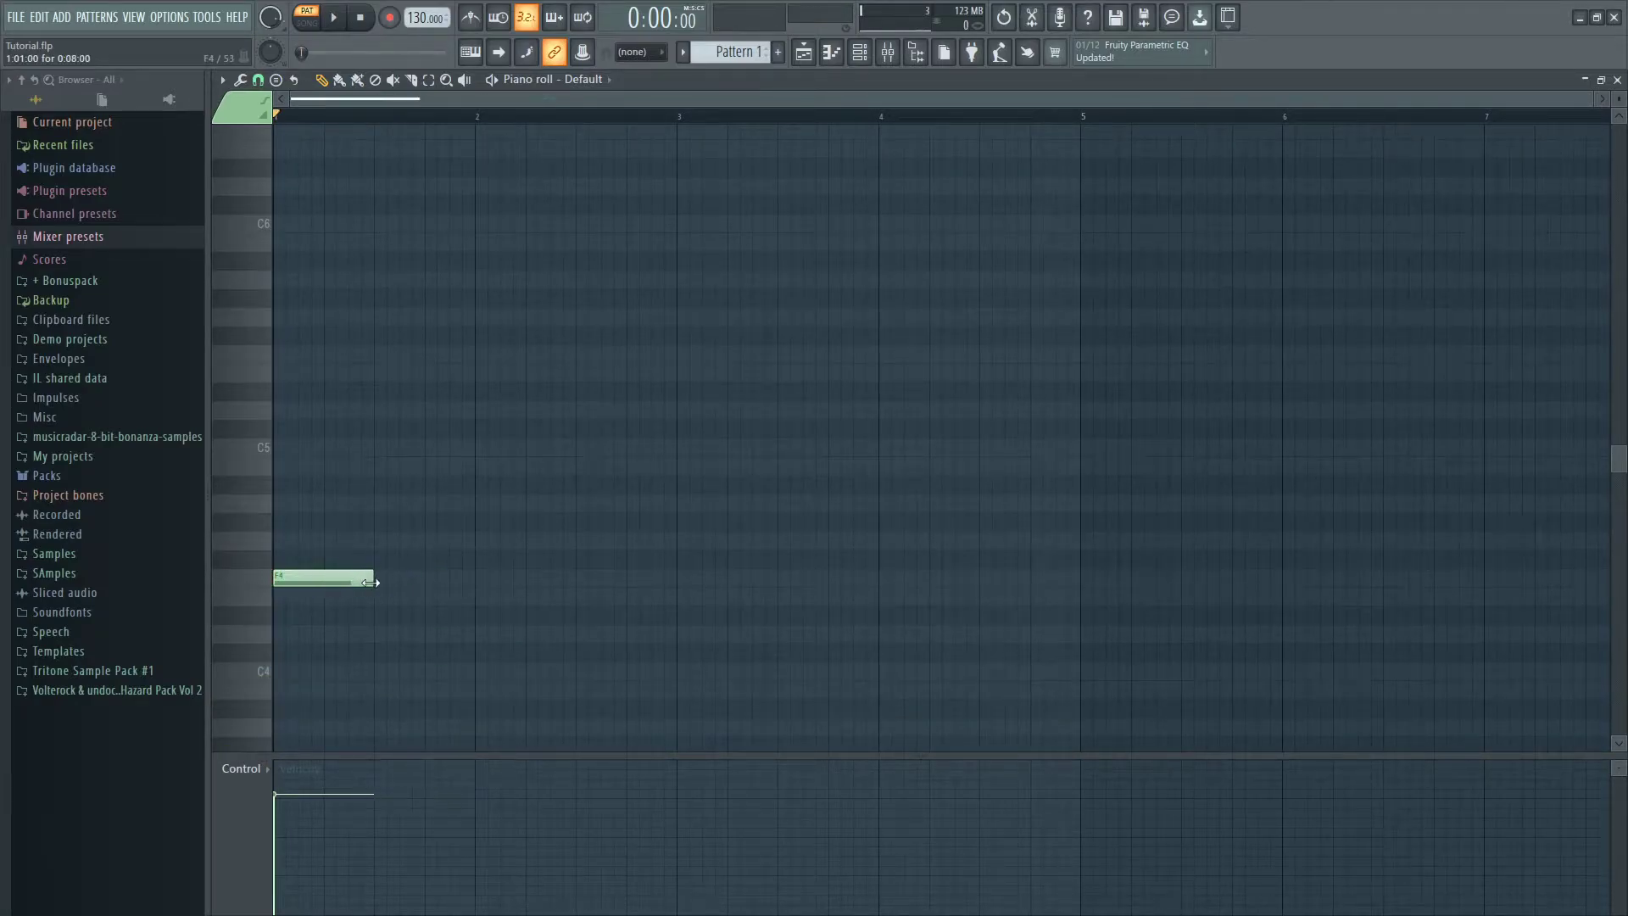
left_click(382, 580)
left_click(482, 580)
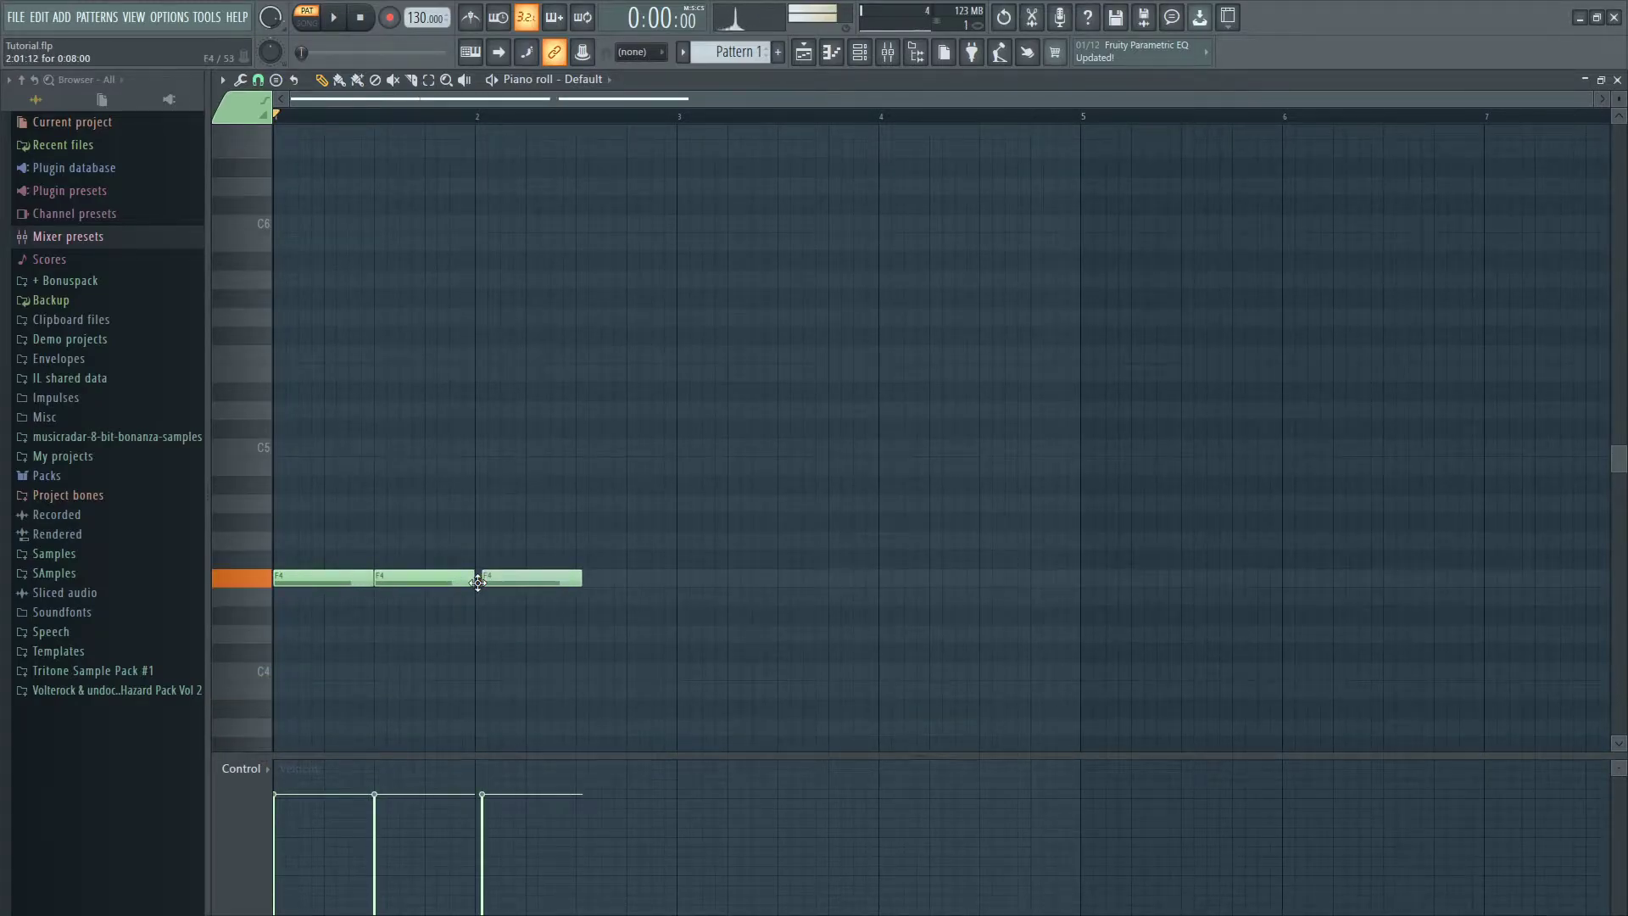
left_click(584, 582)
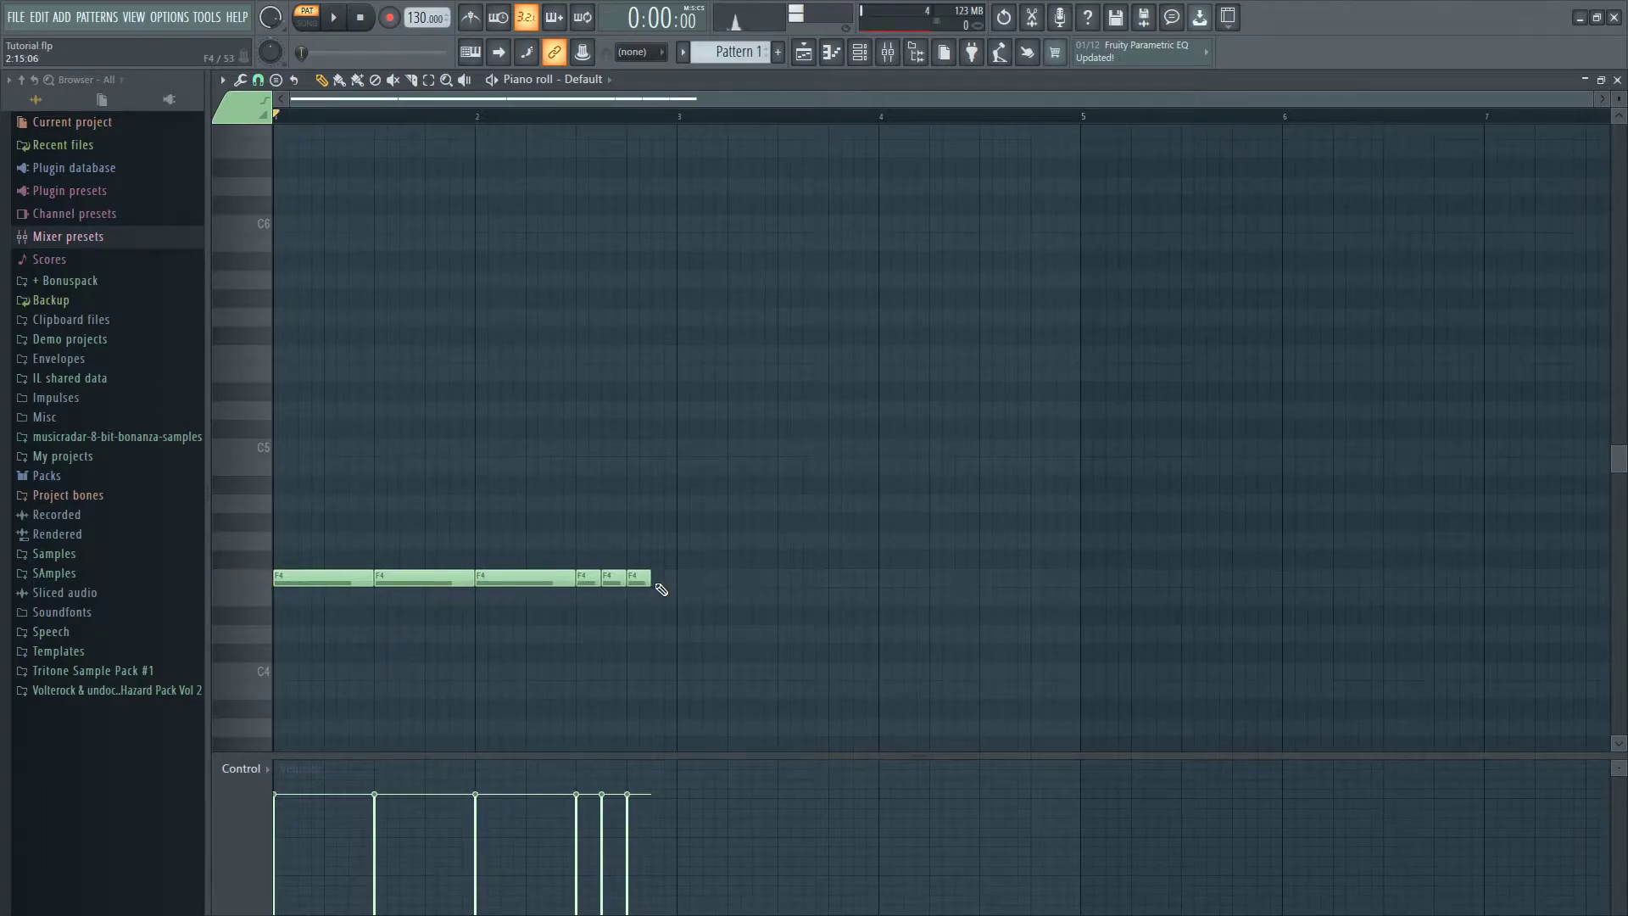
key("space")
key("space")
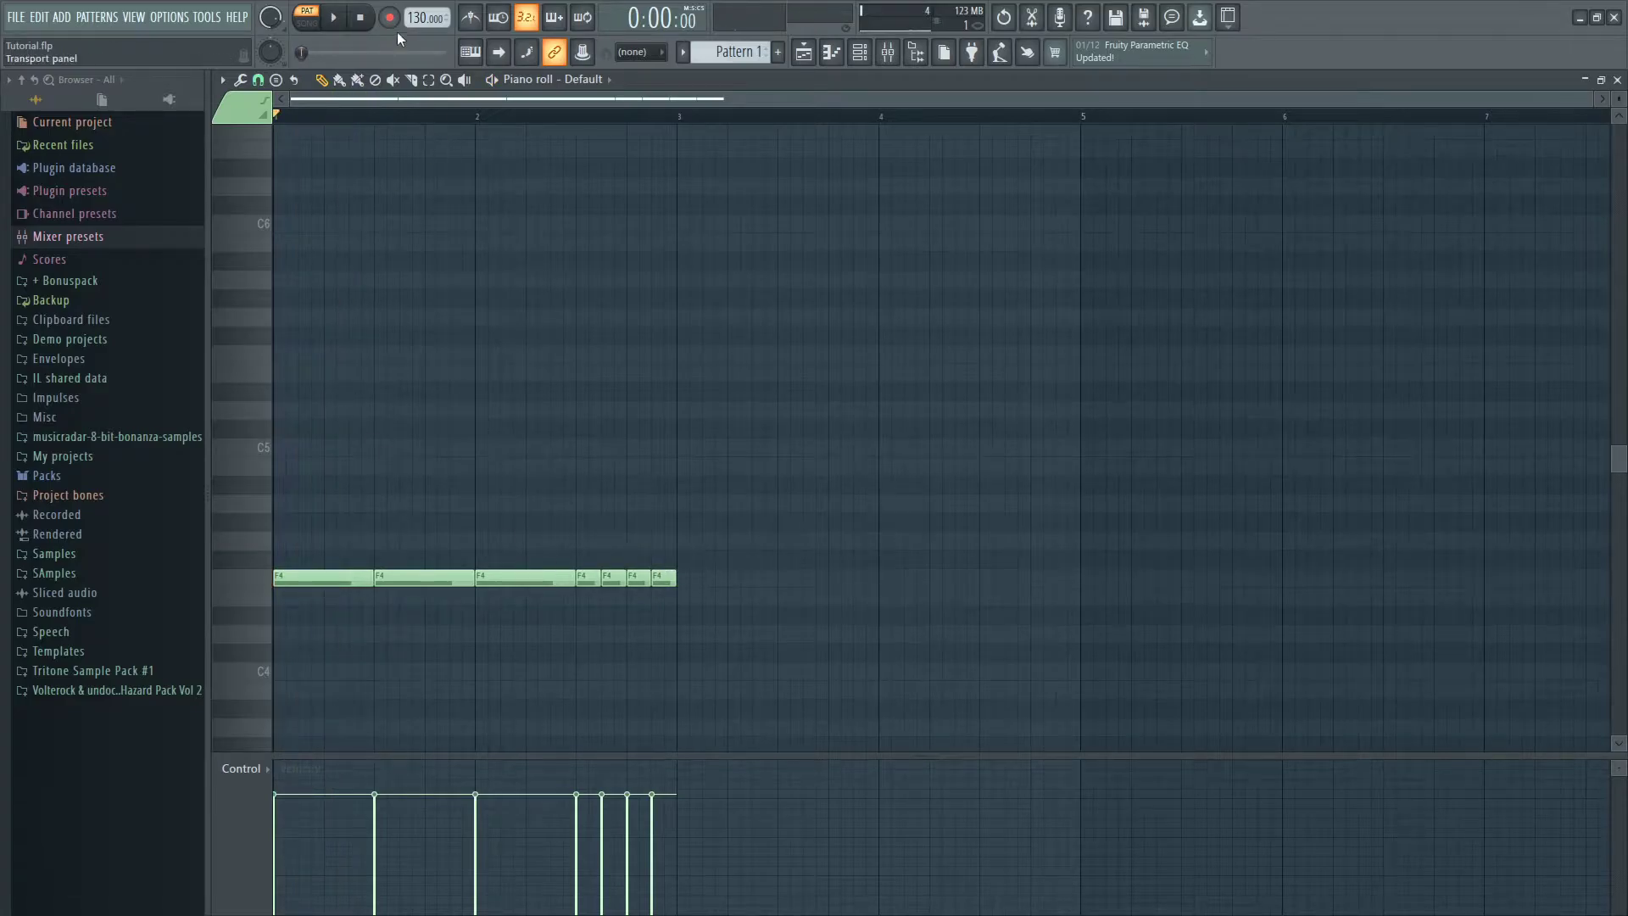
- Raise the project tempo to 324 BPM and play back the pattern
left_click_drag(419, 17, 419, 0)
key("space")
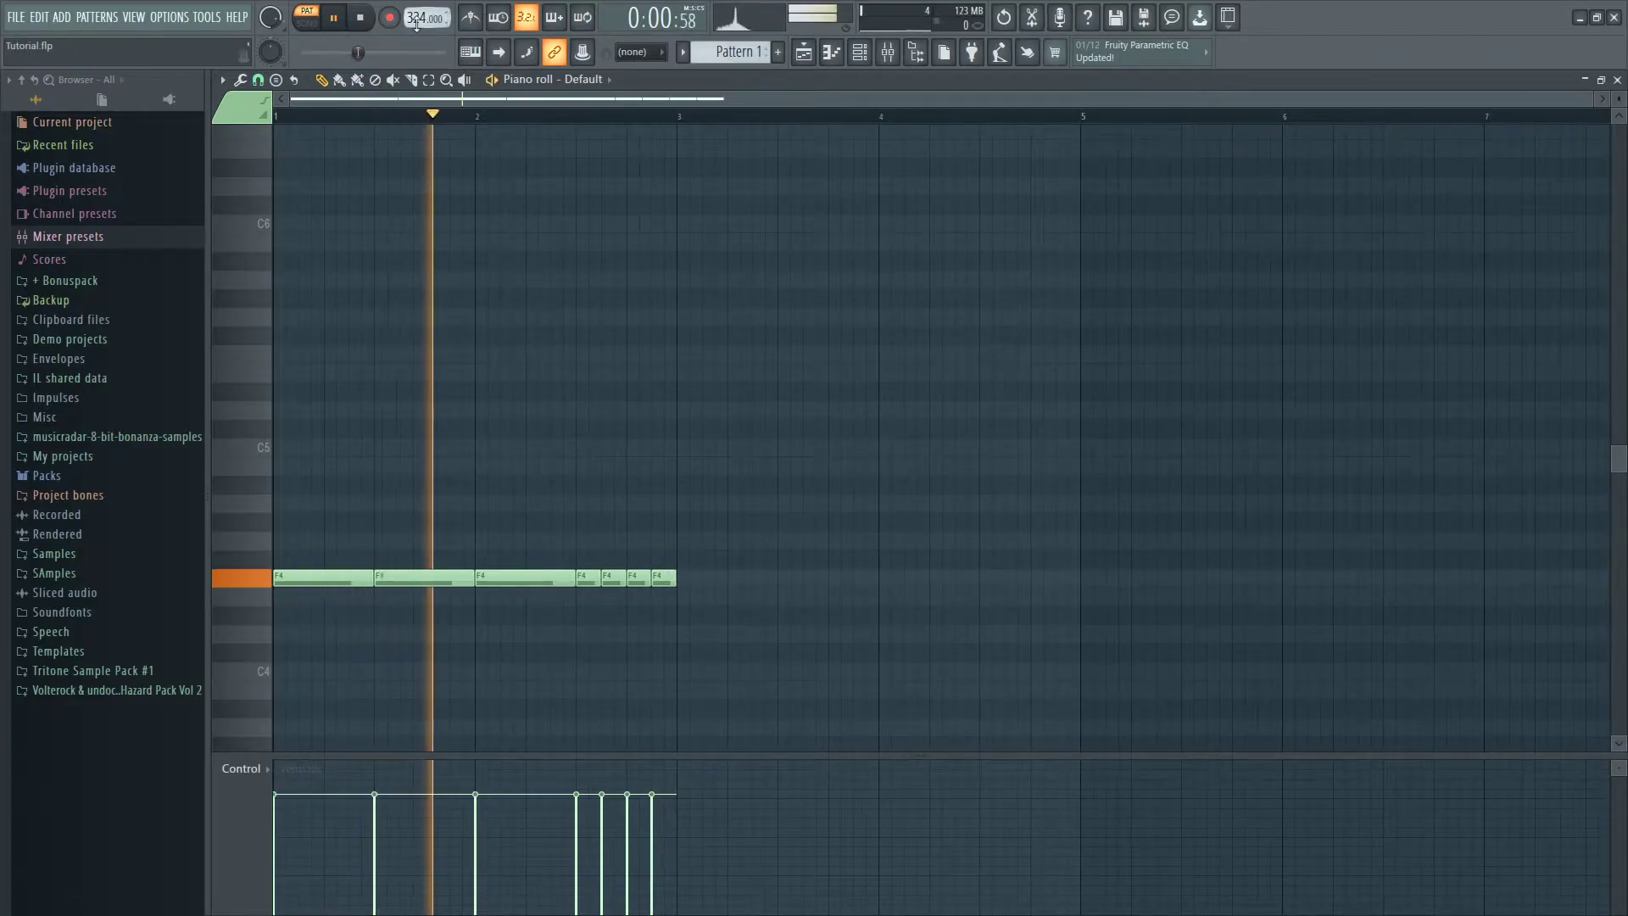
key("space")
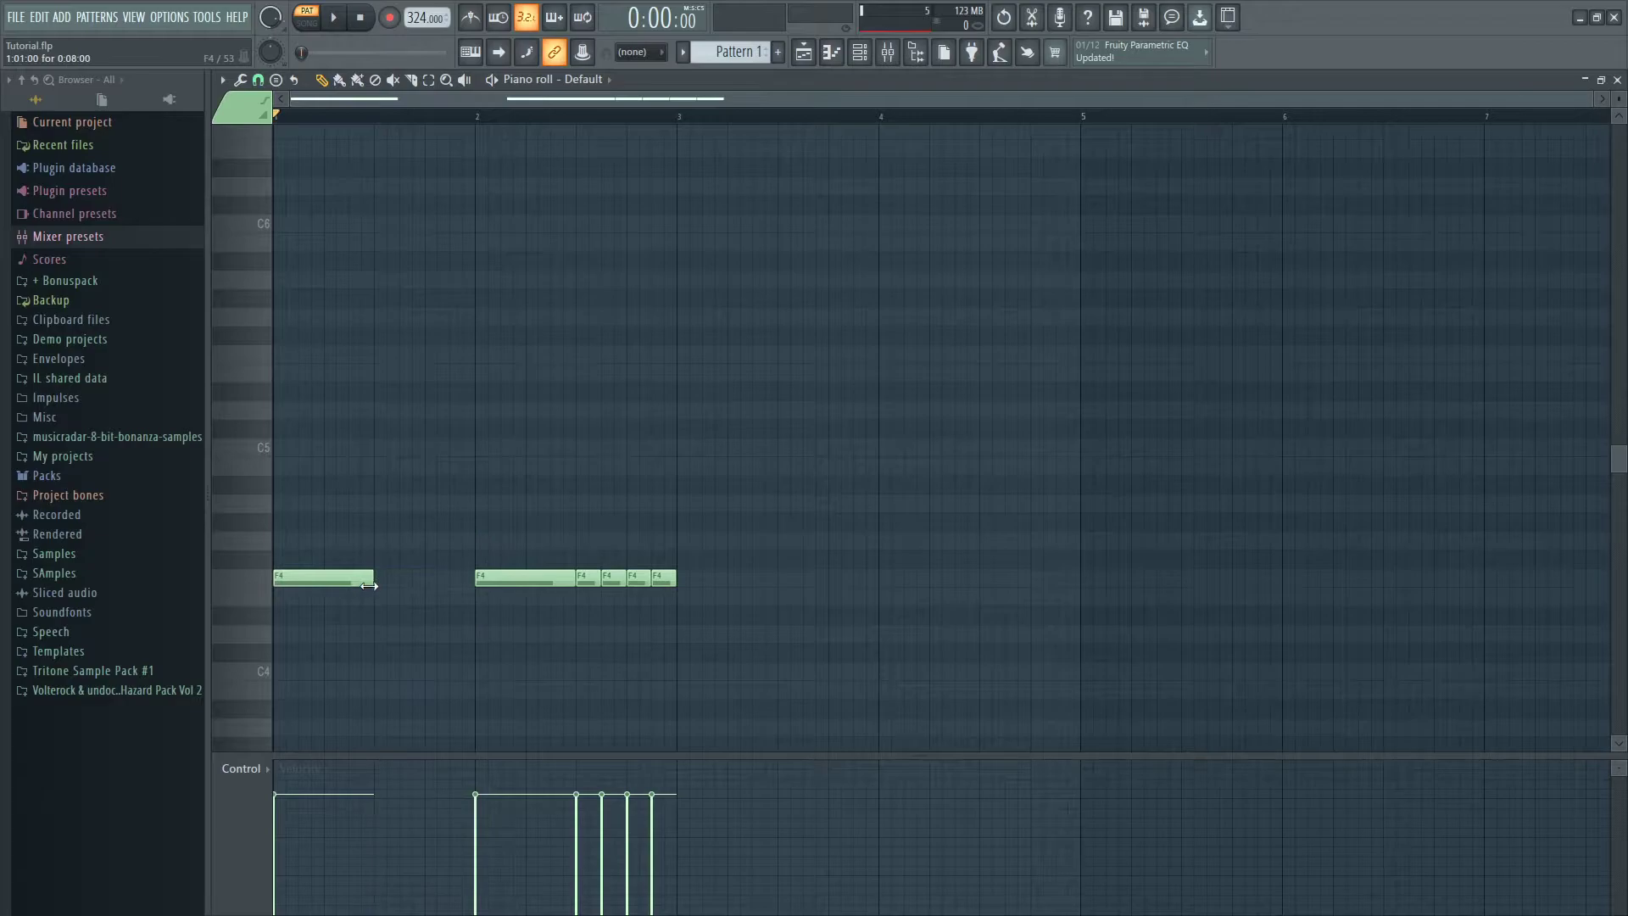
- Shorten the first F4 note to four steps, fill the gaps in both bars with shorter F4 notes, and play the pattern
left_click(325, 583)
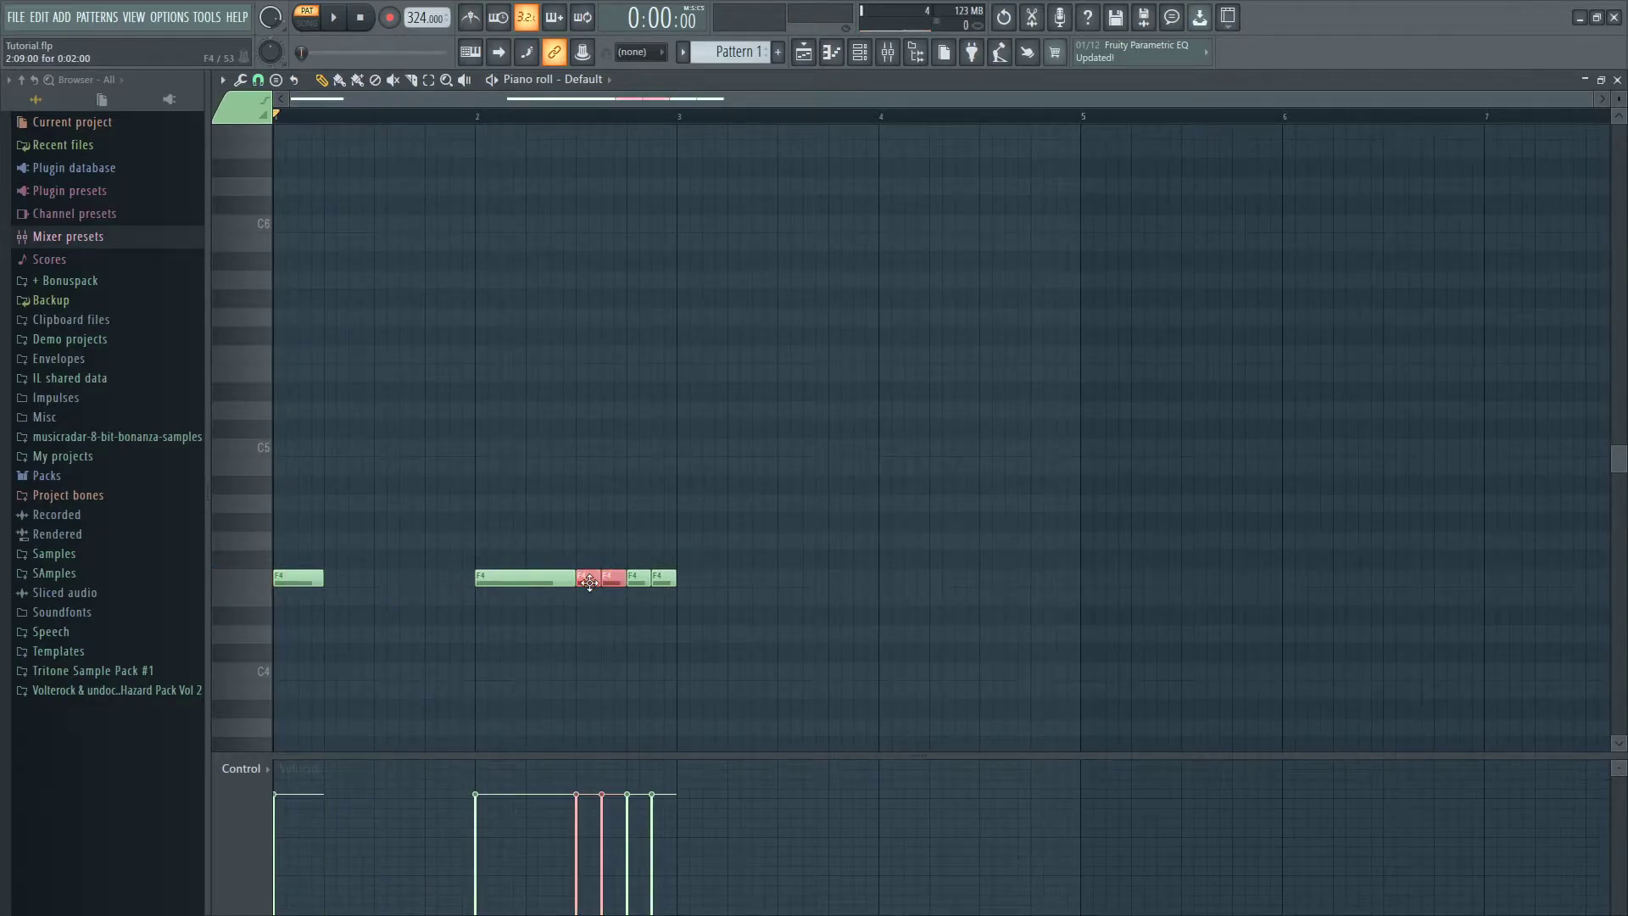
left_click_drag(590, 582, 337, 585)
left_click(380, 579)
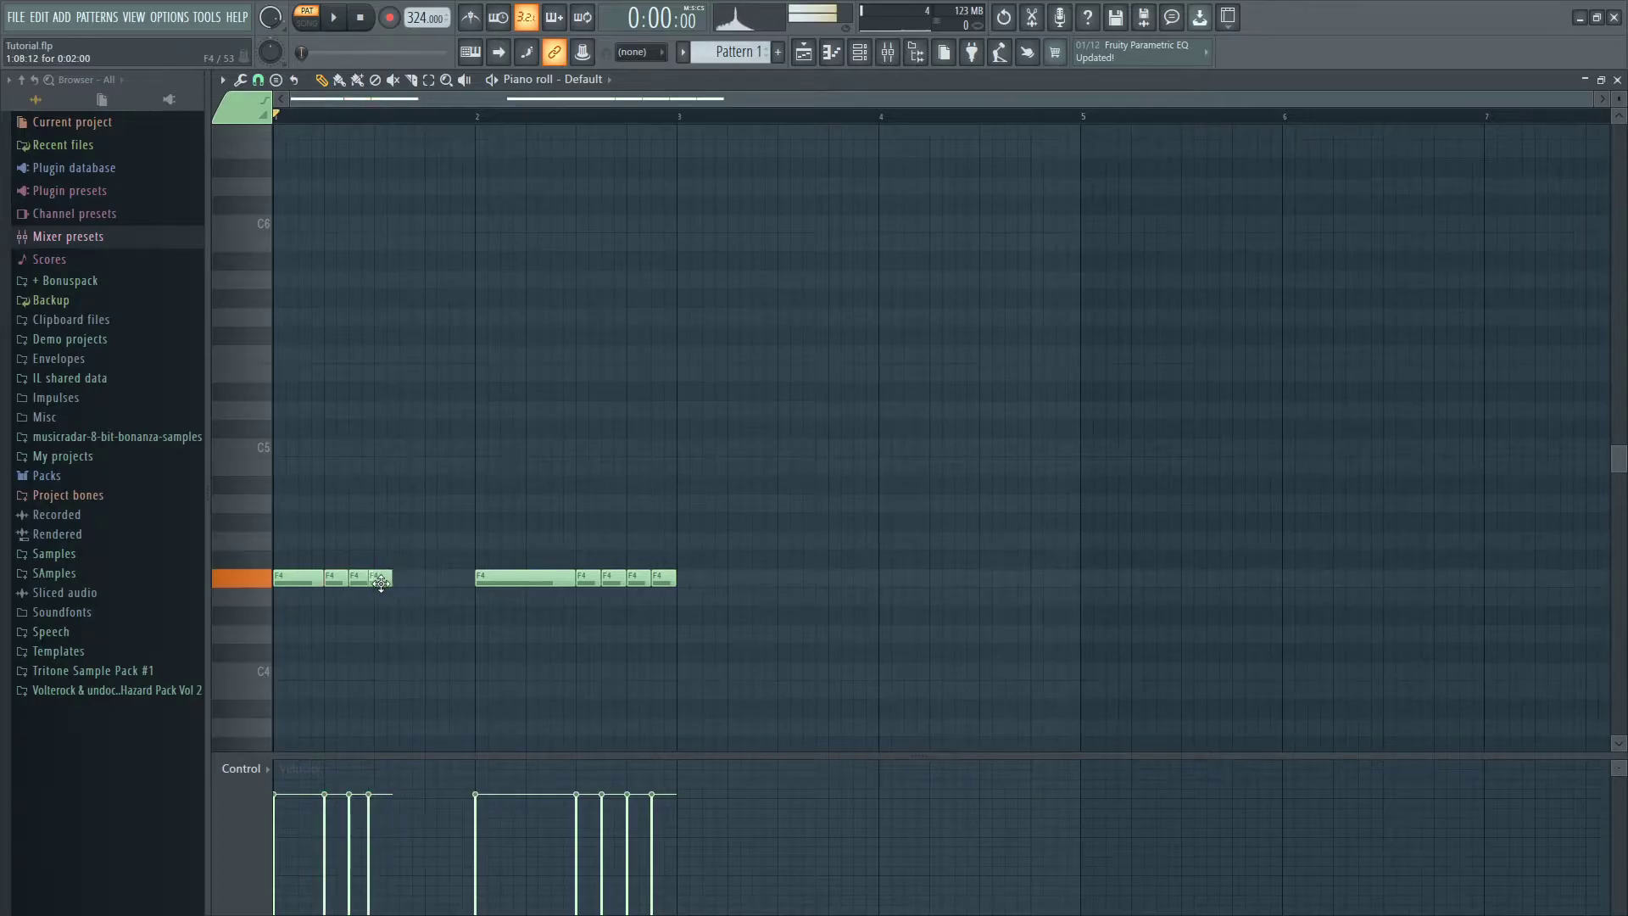
key("space")
key("space")
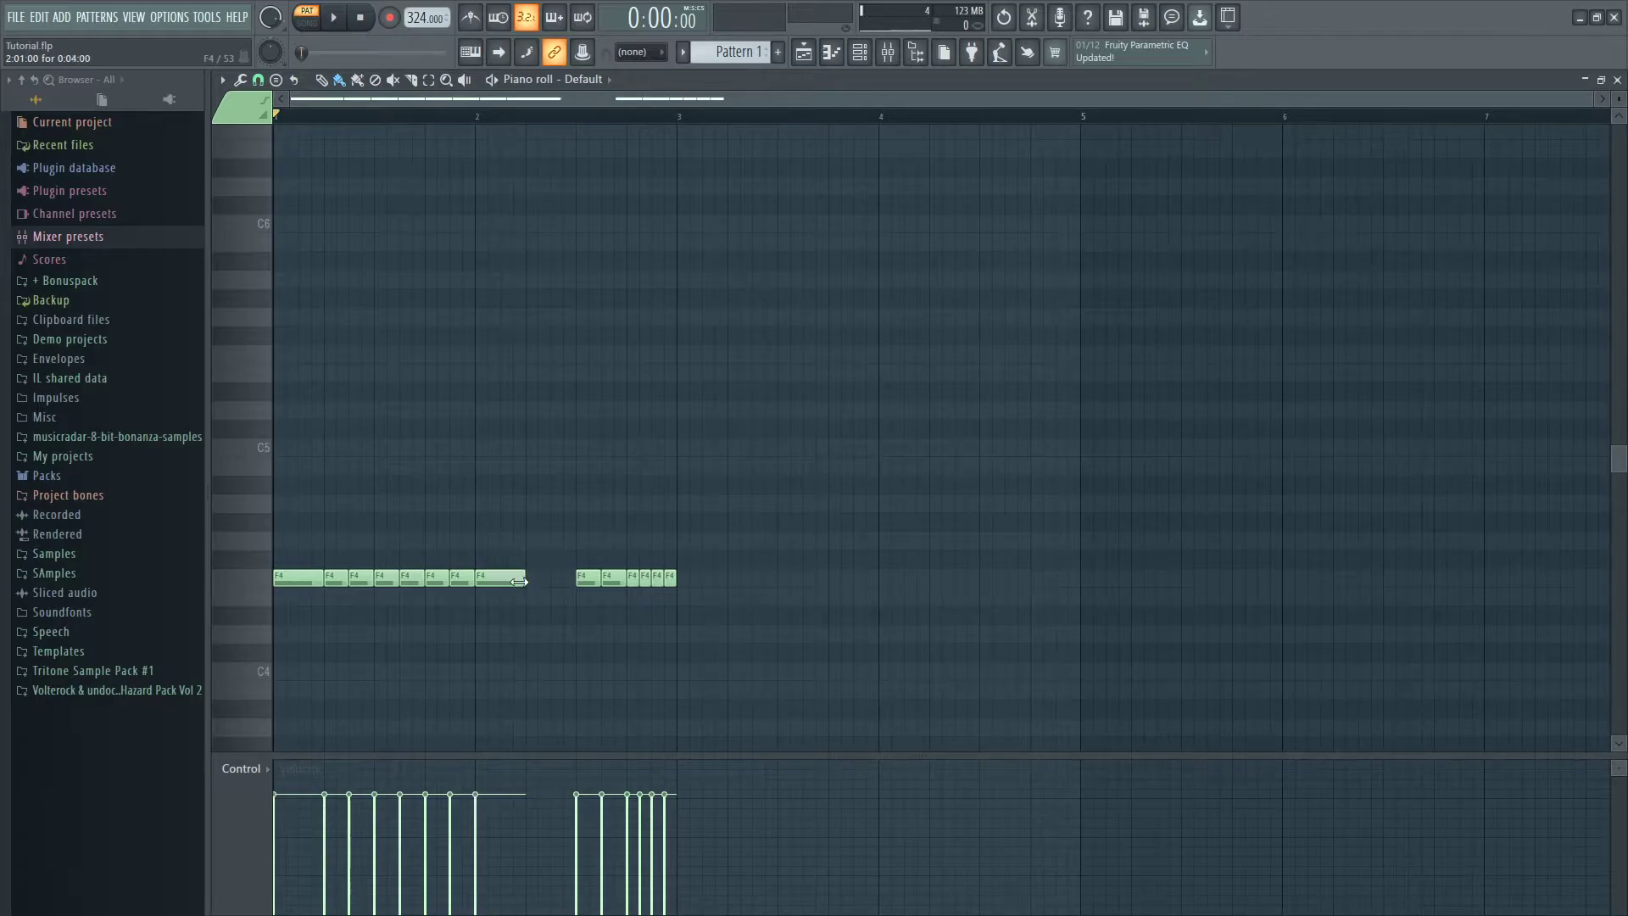
left_click_drag(636, 584, 535, 583)
key("space")
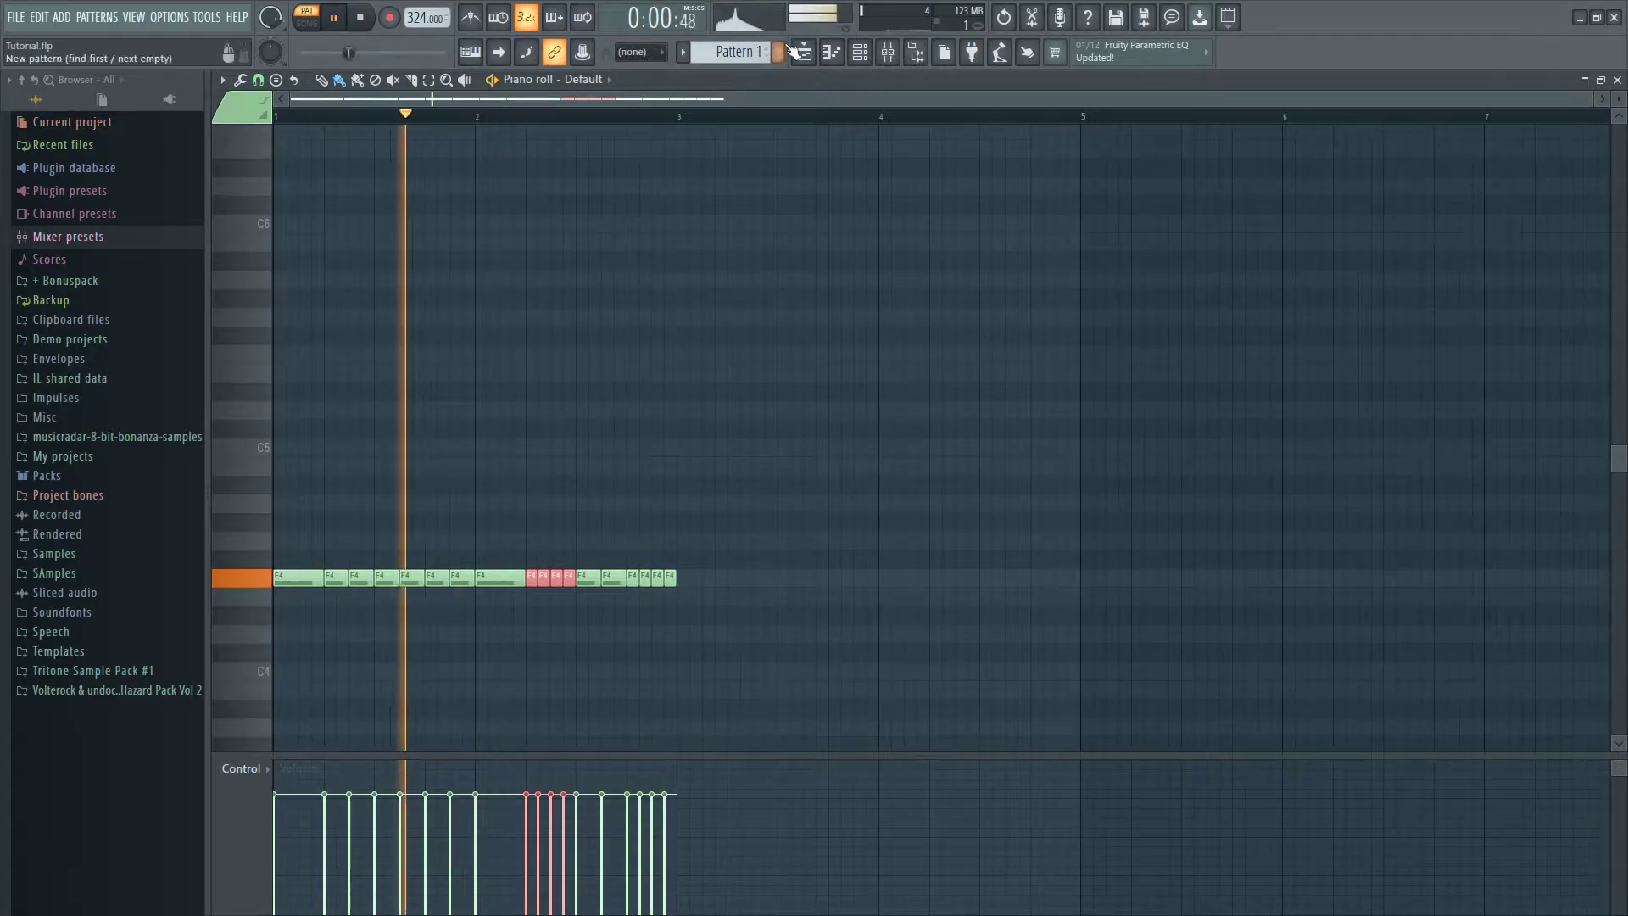
- Reopen the Default synth from the channel rack and give operator 2's volume envelope an instant attack and short decay
left_click(808, 52)
left_click(830, 53)
left_click(859, 52)
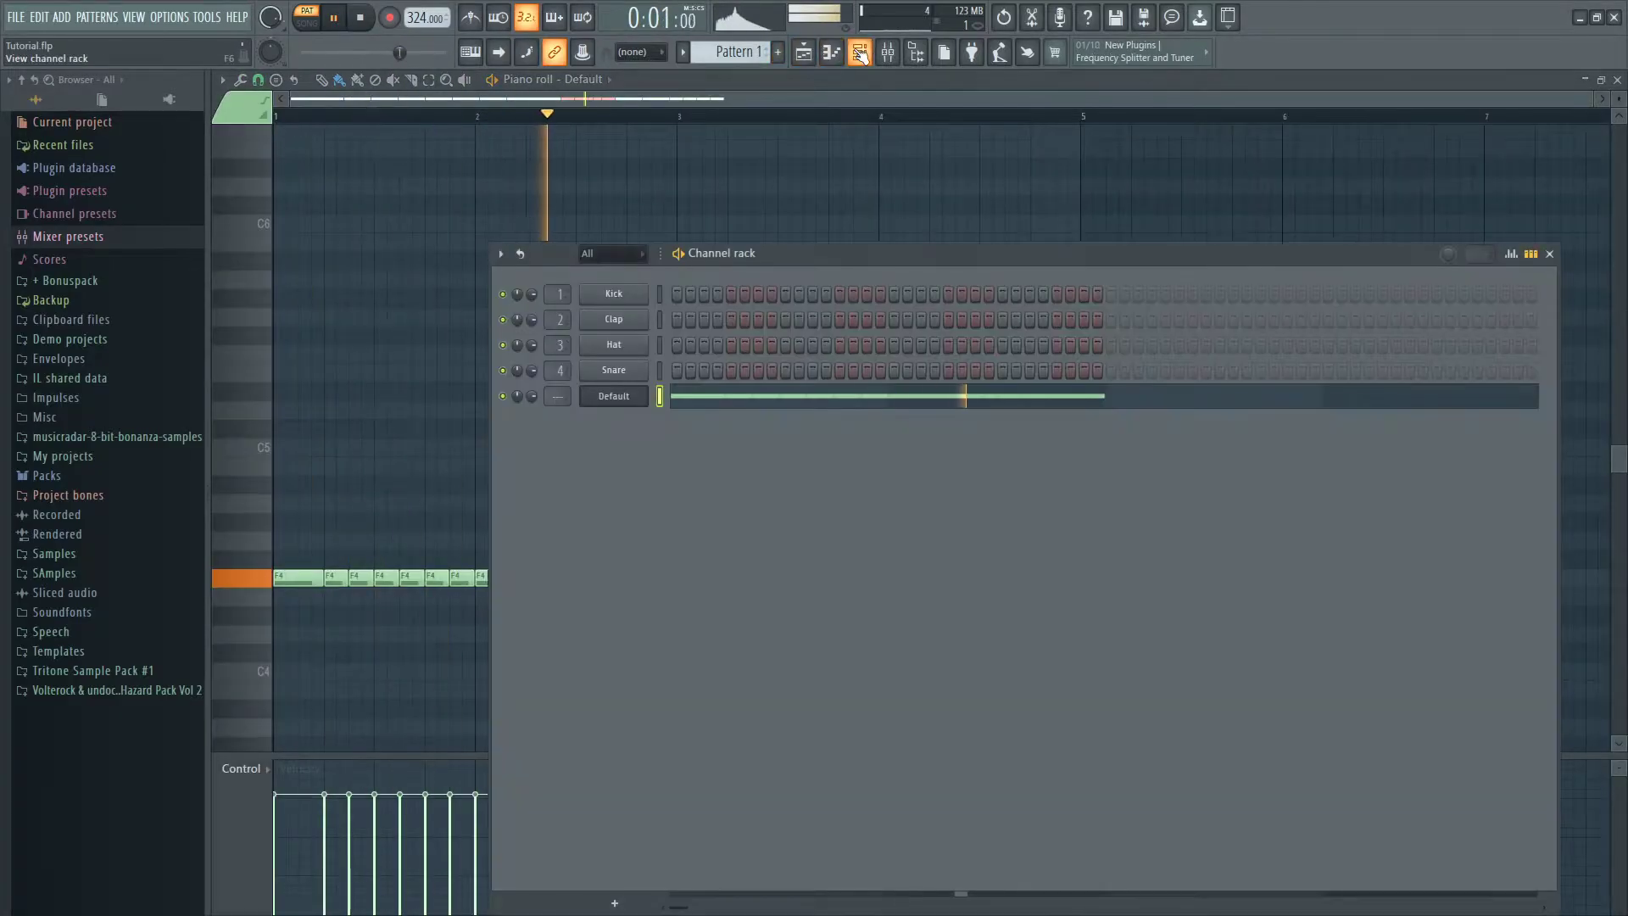
left_click(601, 398)
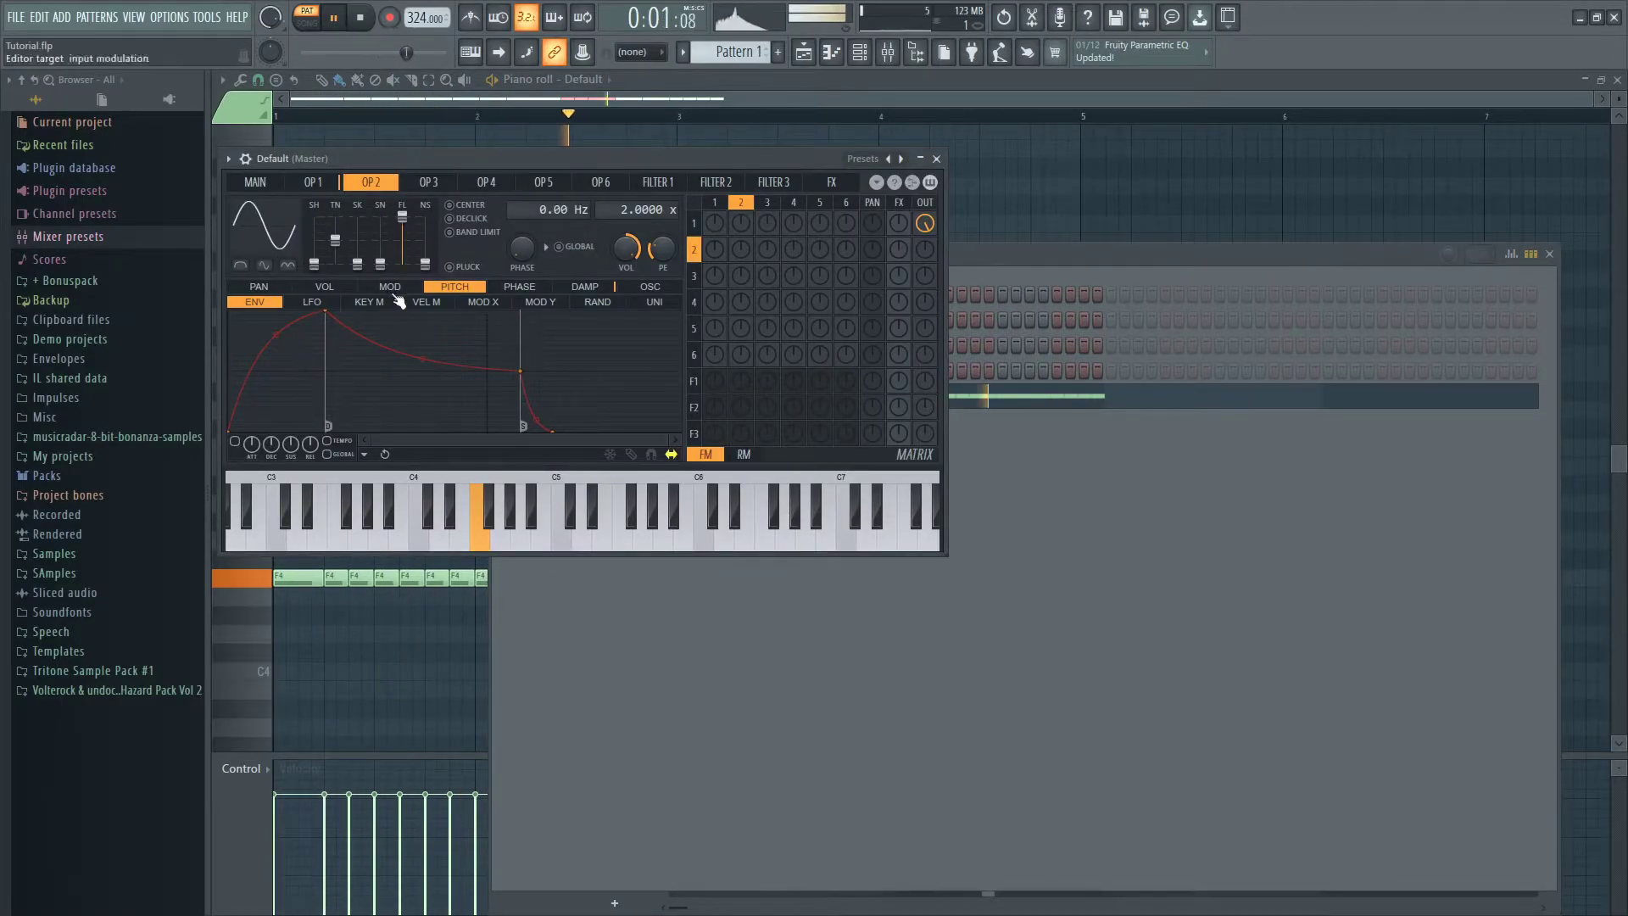
left_click(324, 287)
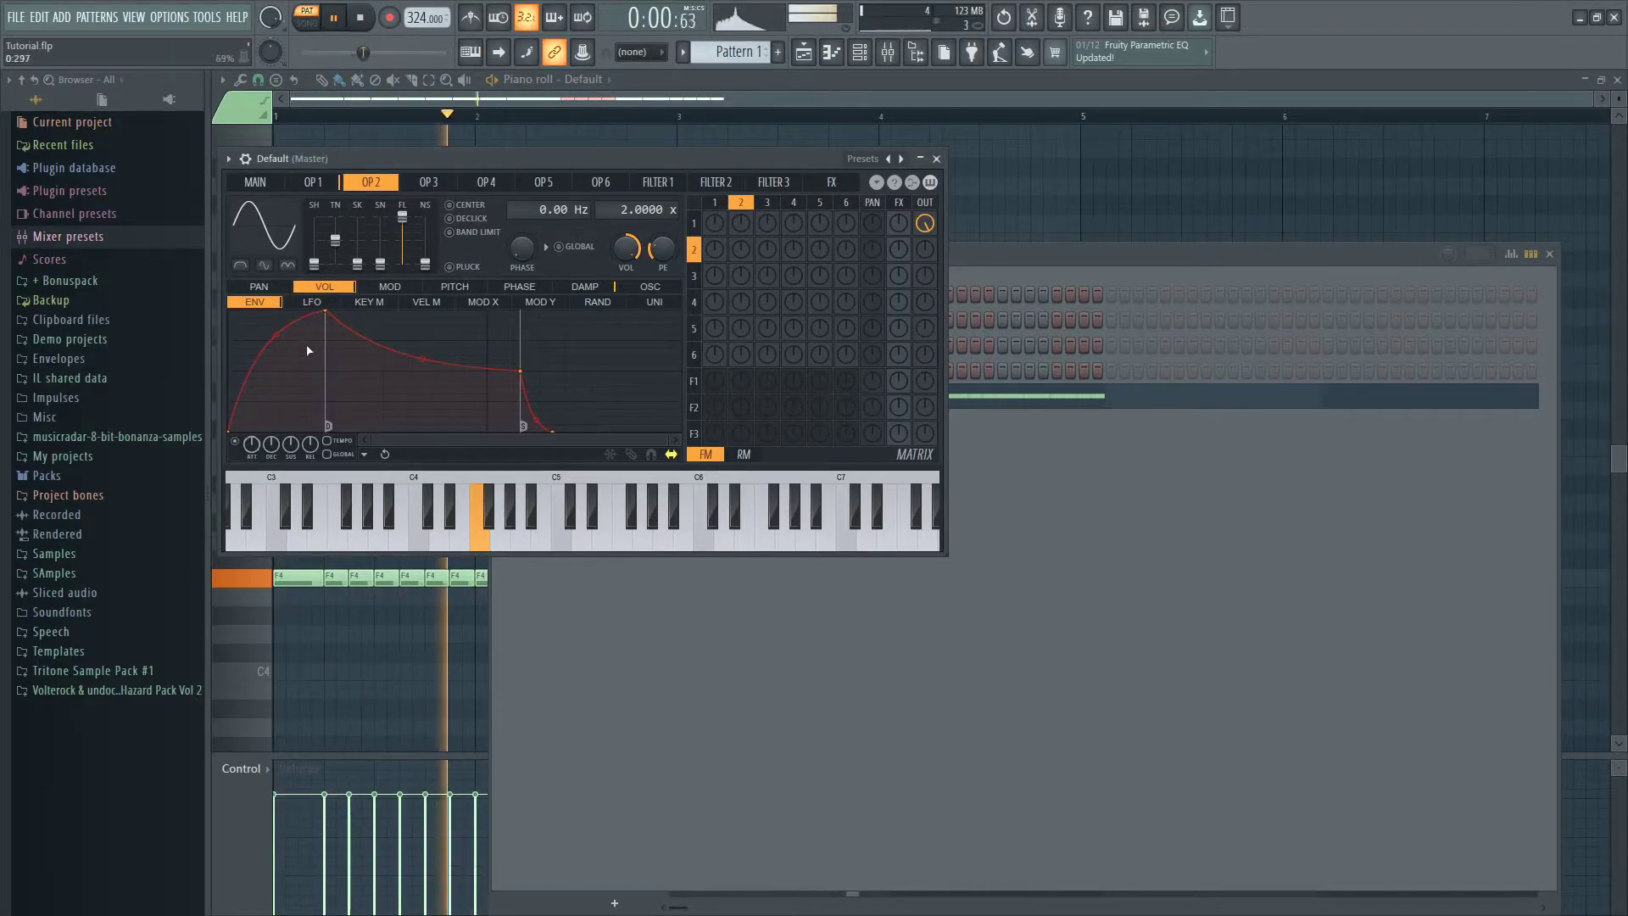
left_click_drag(327, 313, 230, 313)
left_click_drag(424, 371, 286, 435)
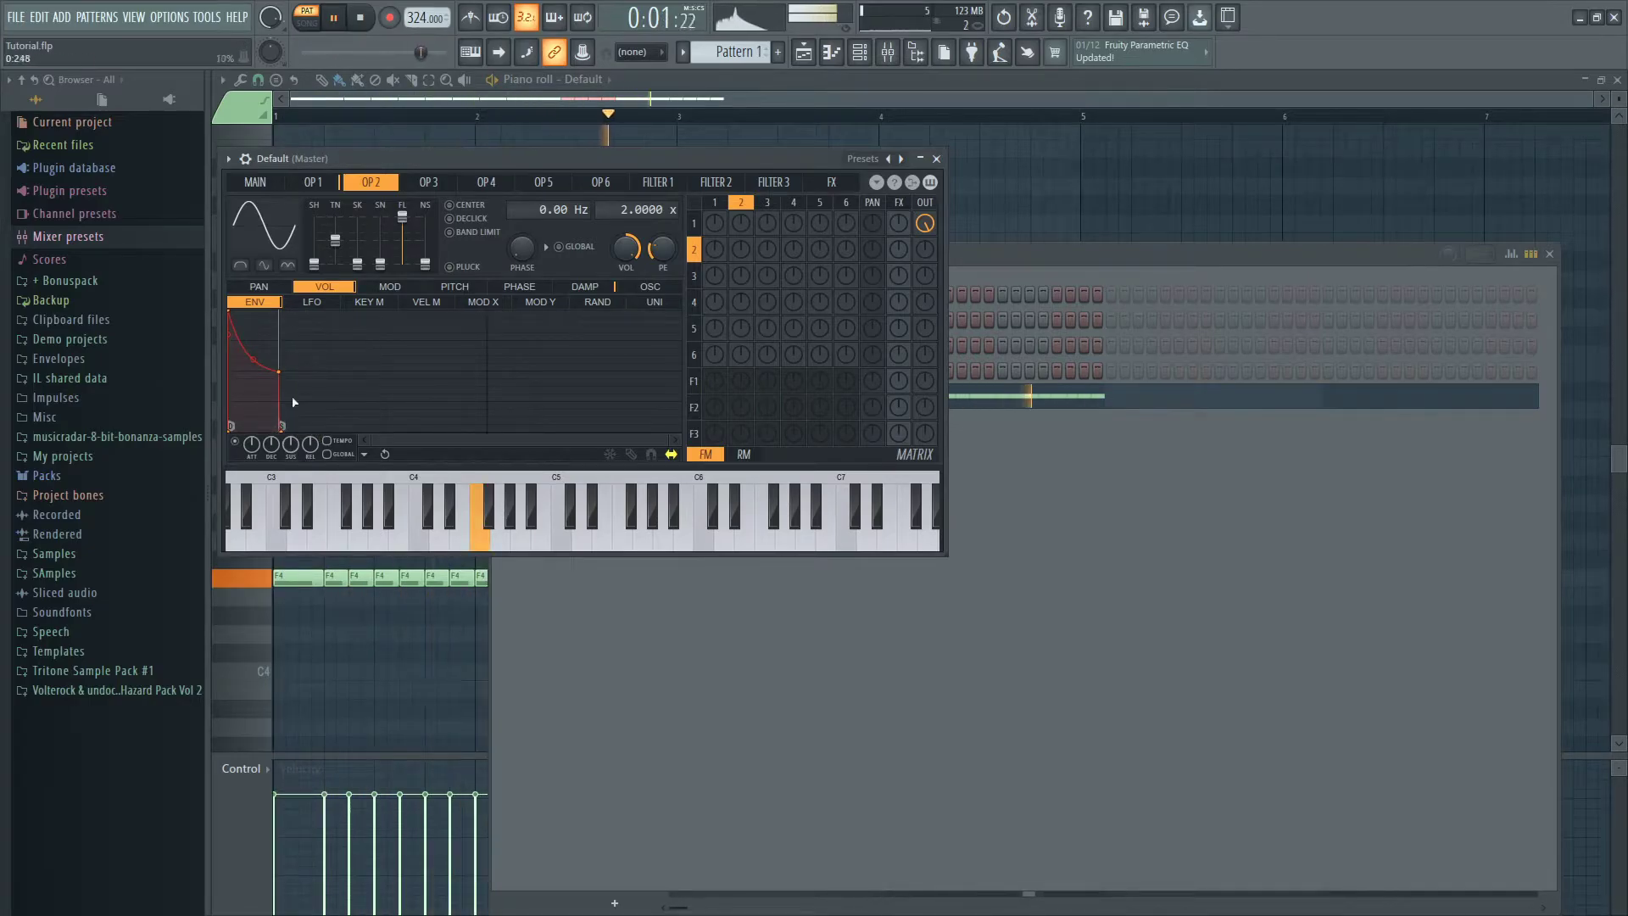
- Give operator 1's volume envelope an instant attack and short decay, with its pitch envelope amount at +4800 cents
left_click(318, 183)
left_click_drag(330, 315, 230, 314)
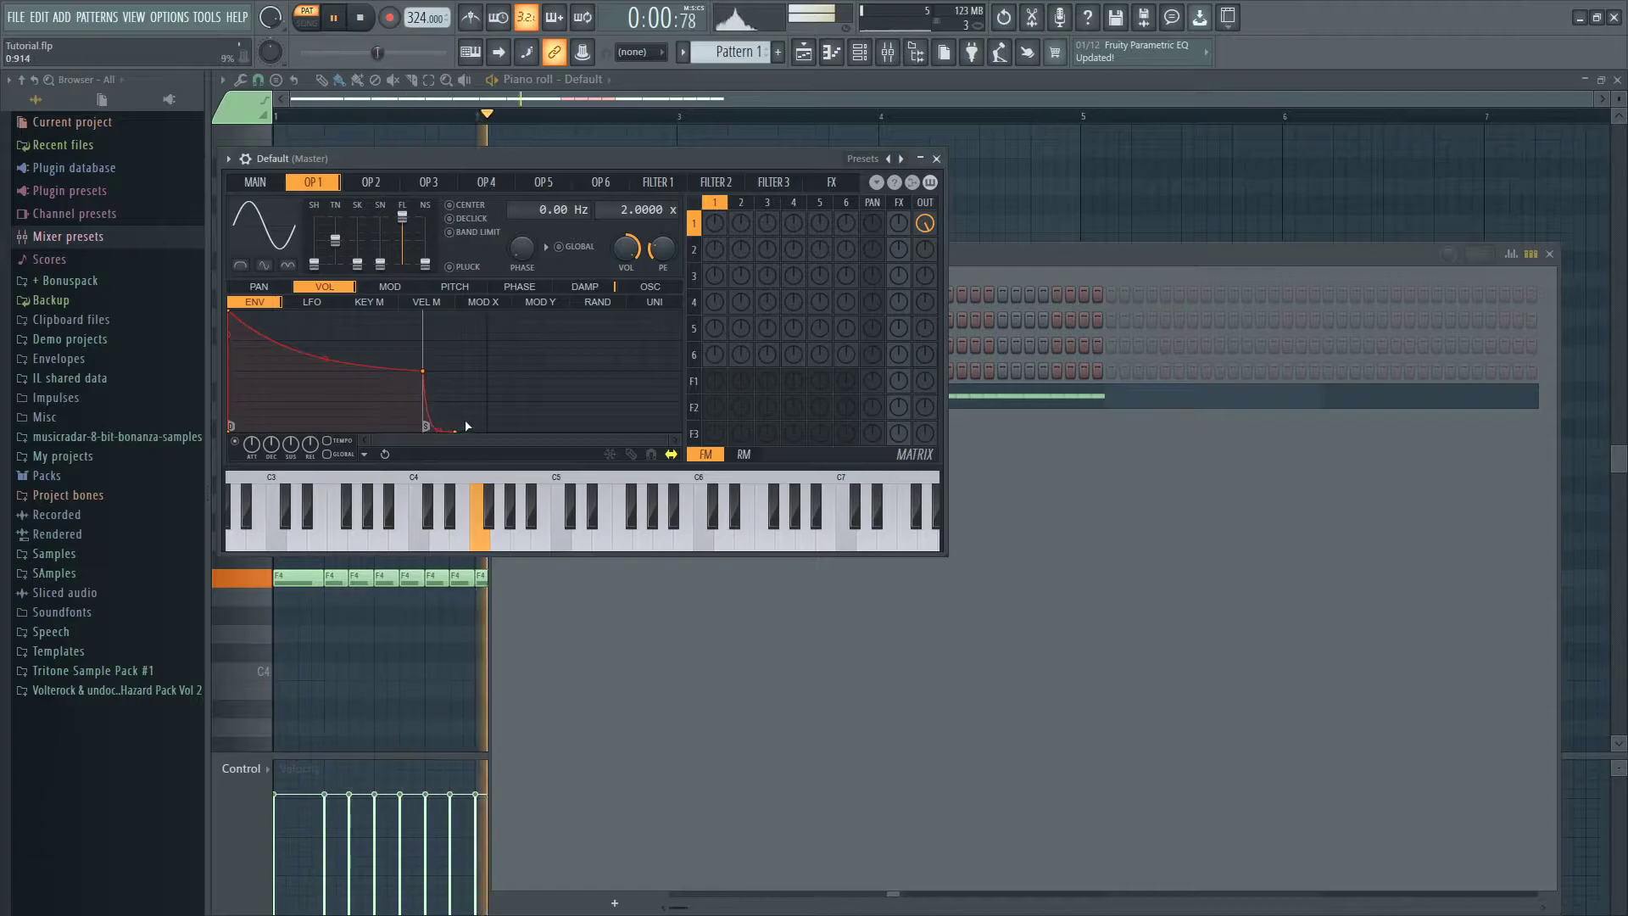
mouse_move(455, 432)
left_mouse_down()
mouse_move(376, 431)
mouse_move(451, 431)
left_mouse_up()
left_click_drag(424, 371, 276, 371)
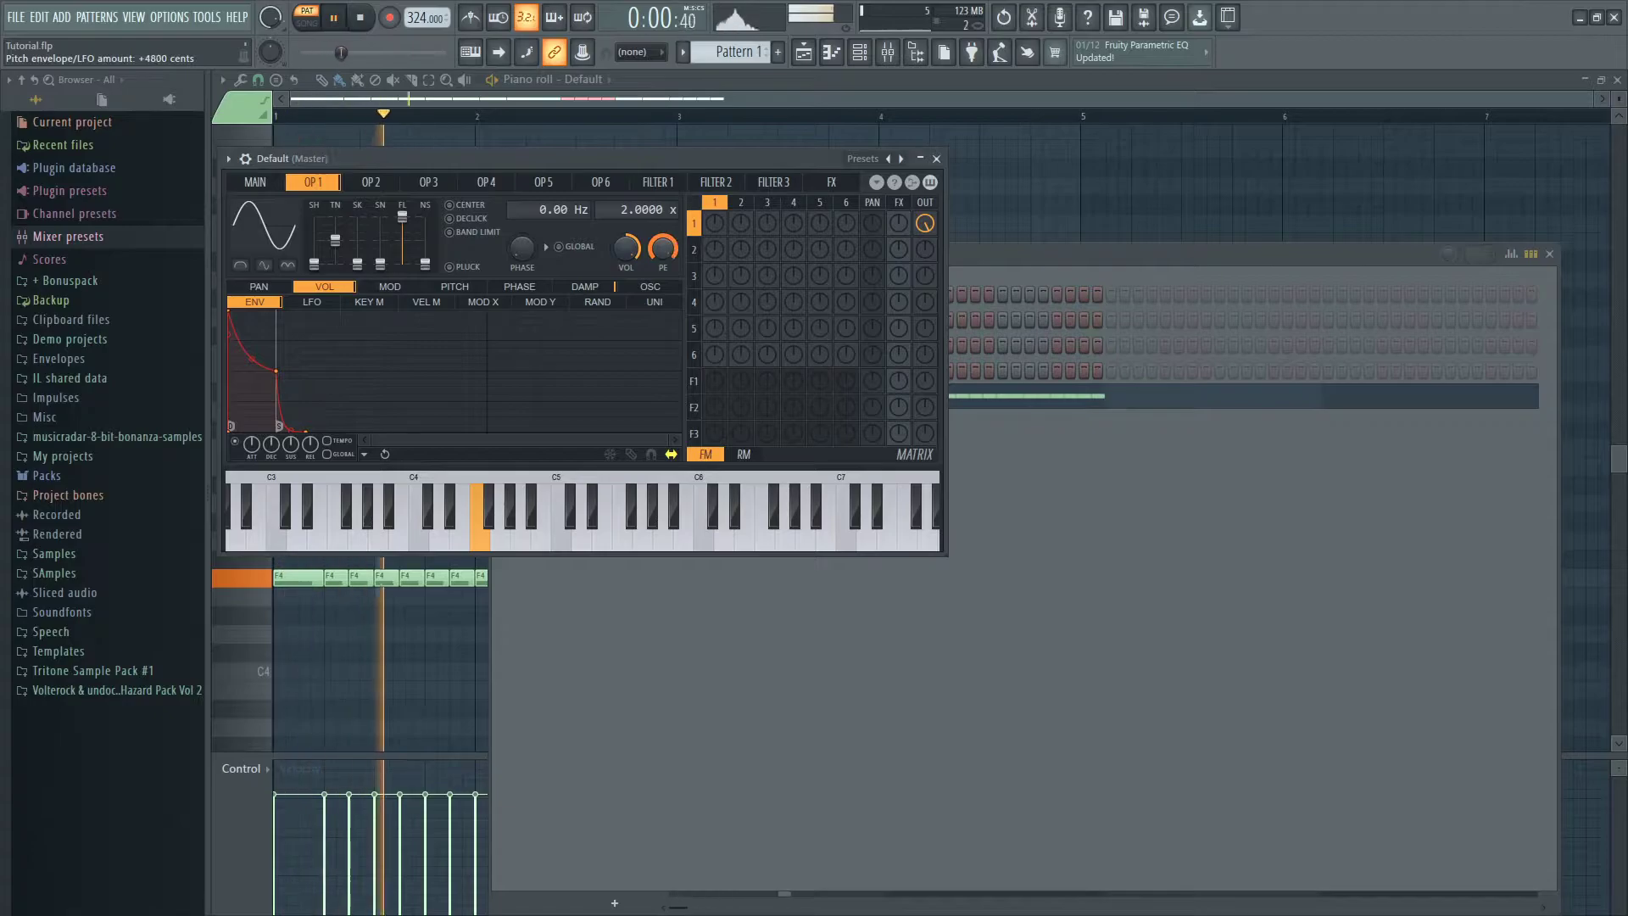
- Shape operator 1's pitch envelope with an instant attack, a very short decay and a lowered sustain level
left_click(458, 287)
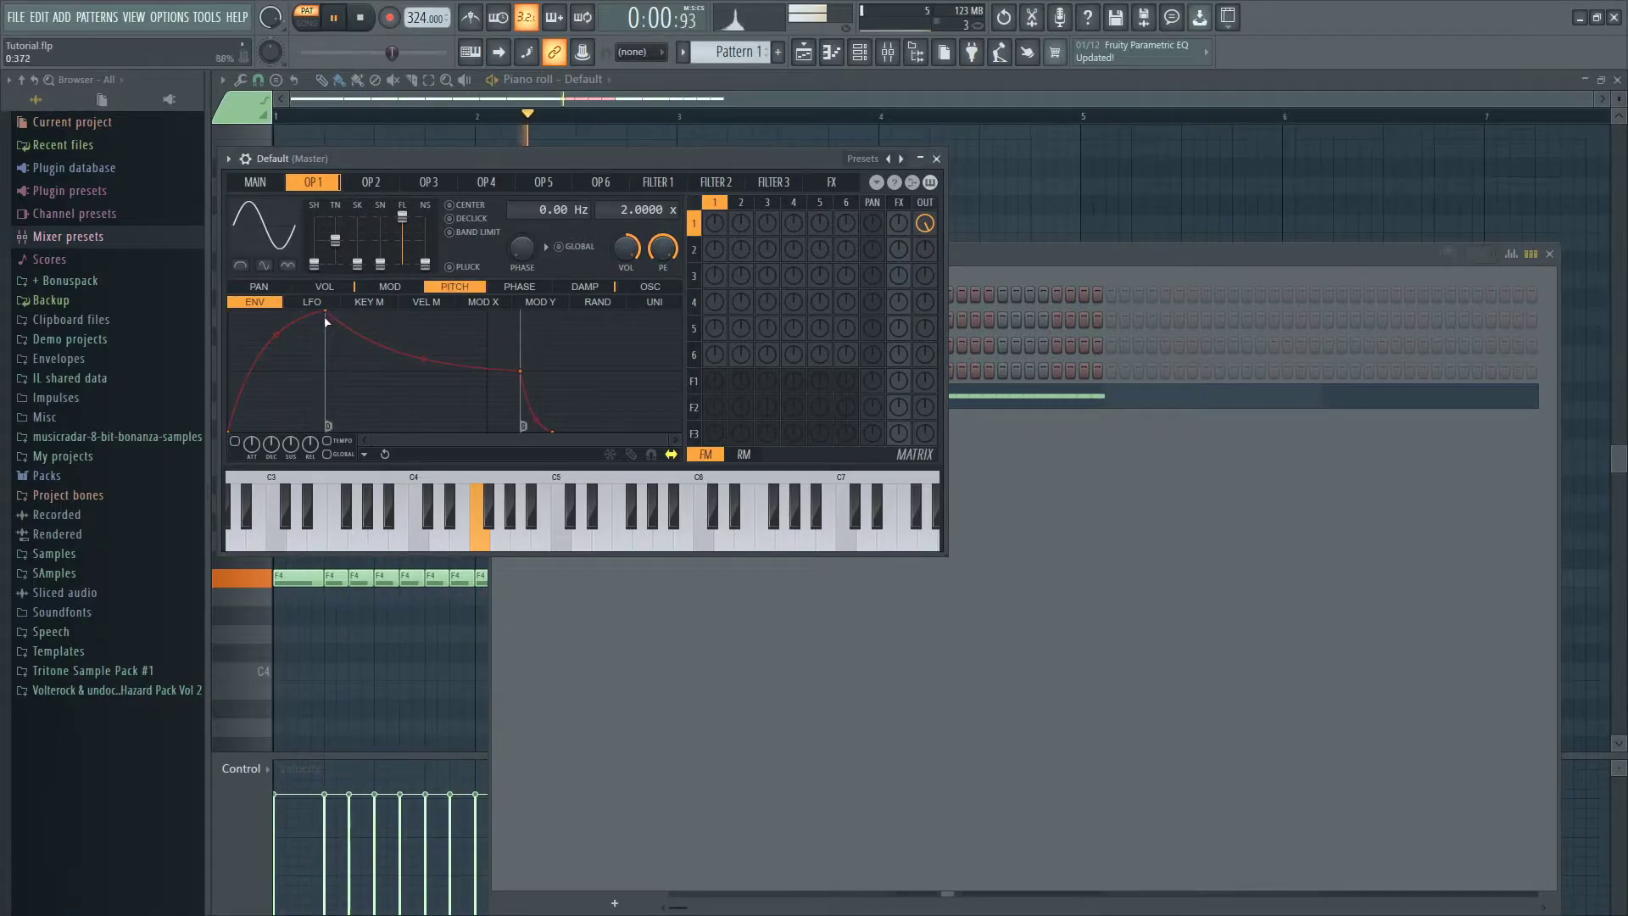
left_click_drag(330, 312, 230, 312)
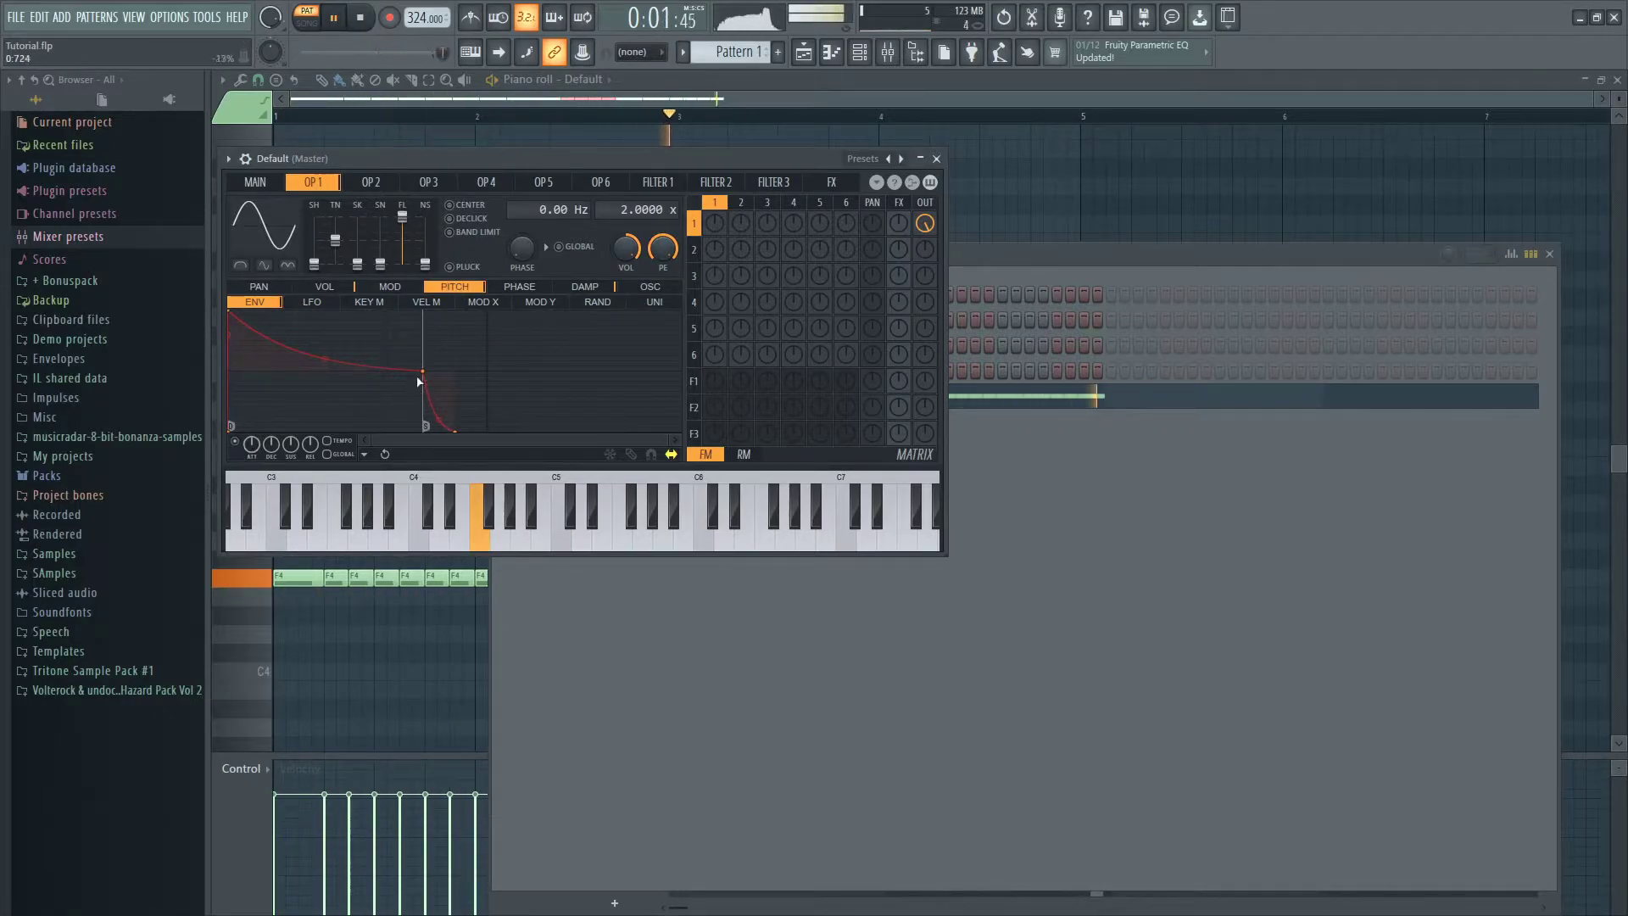
left_click_drag(422, 371, 242, 372)
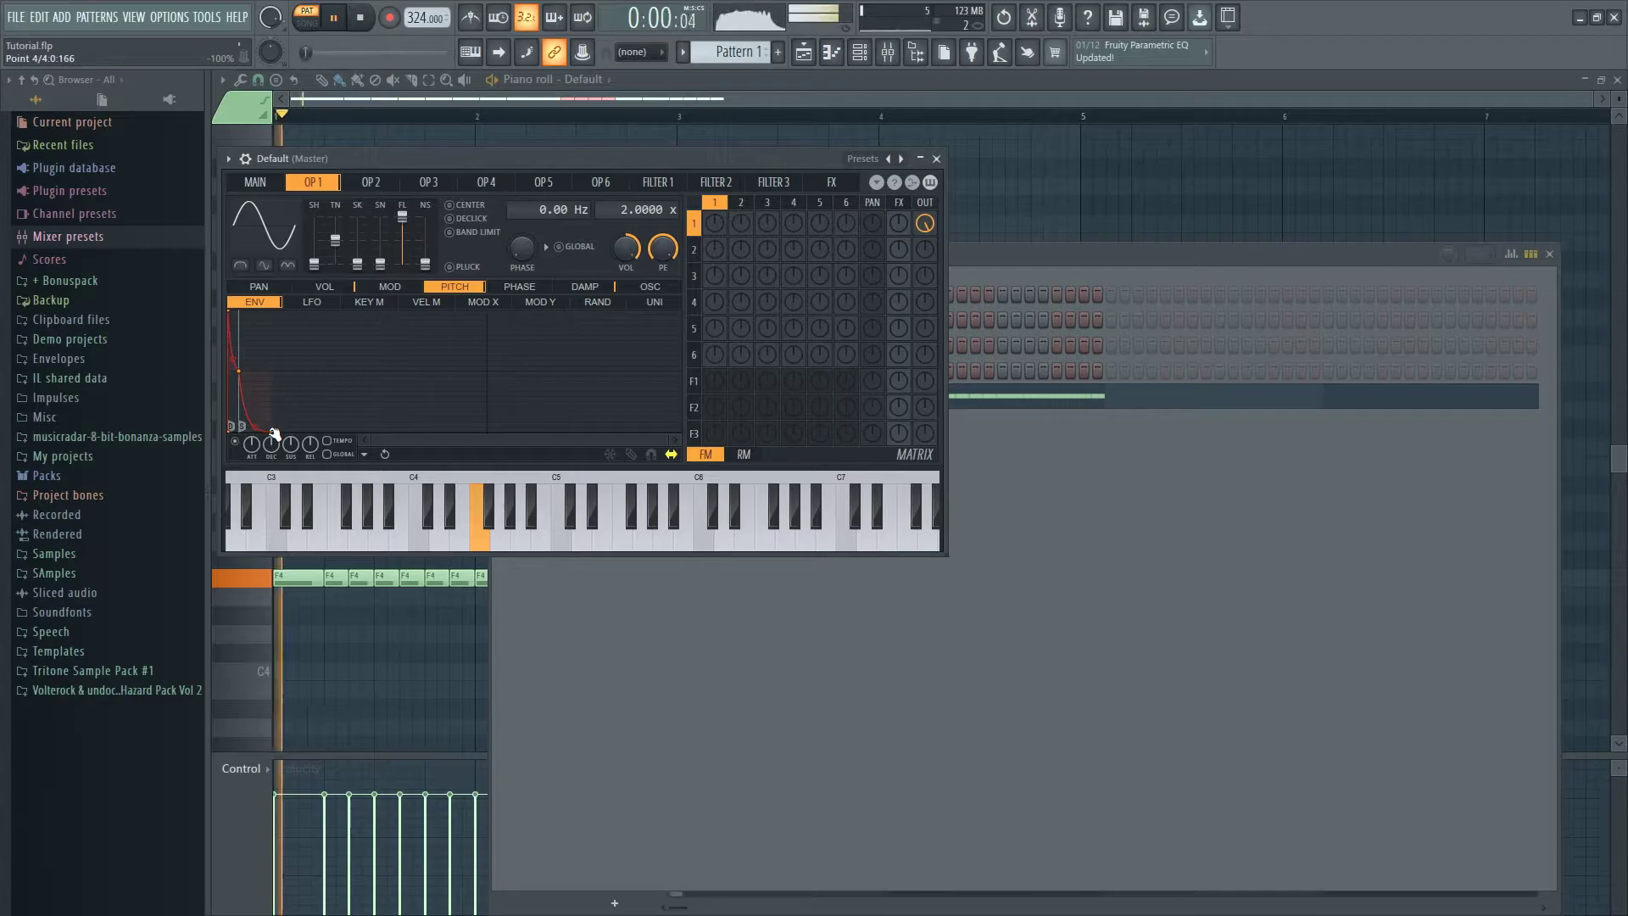
left_click_drag(240, 371, 248, 403)
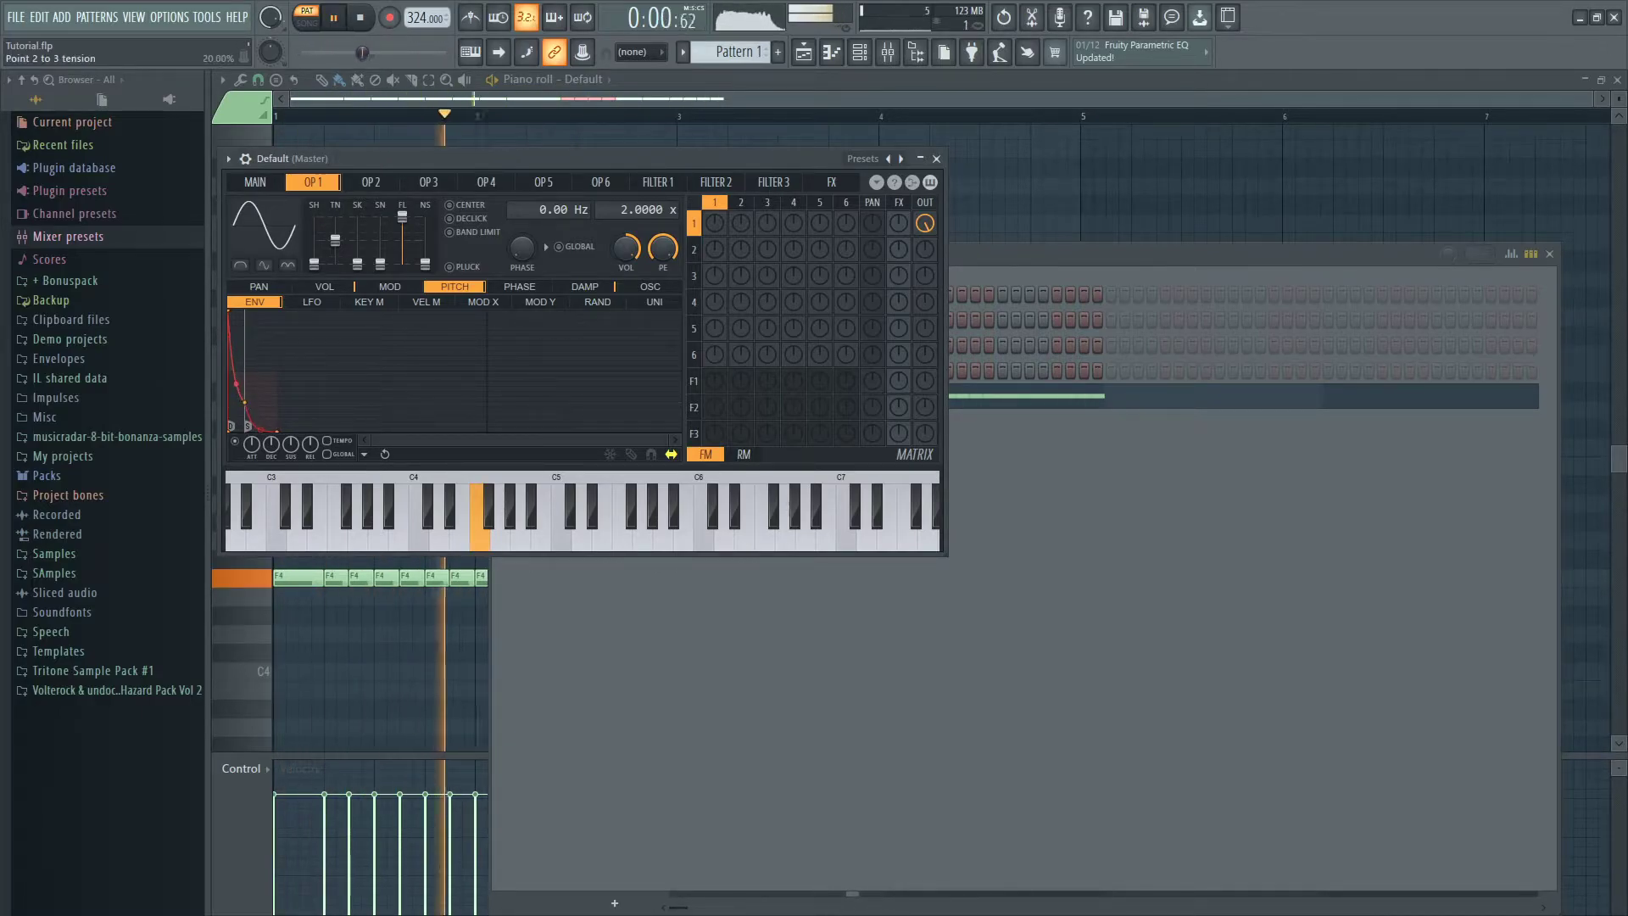
- Refine operator 1 with a 4.0000x frequency ratio, an even lower pitch envelope sustain and a raised SN shape amount
left_click_drag(636, 209, 636, 191)
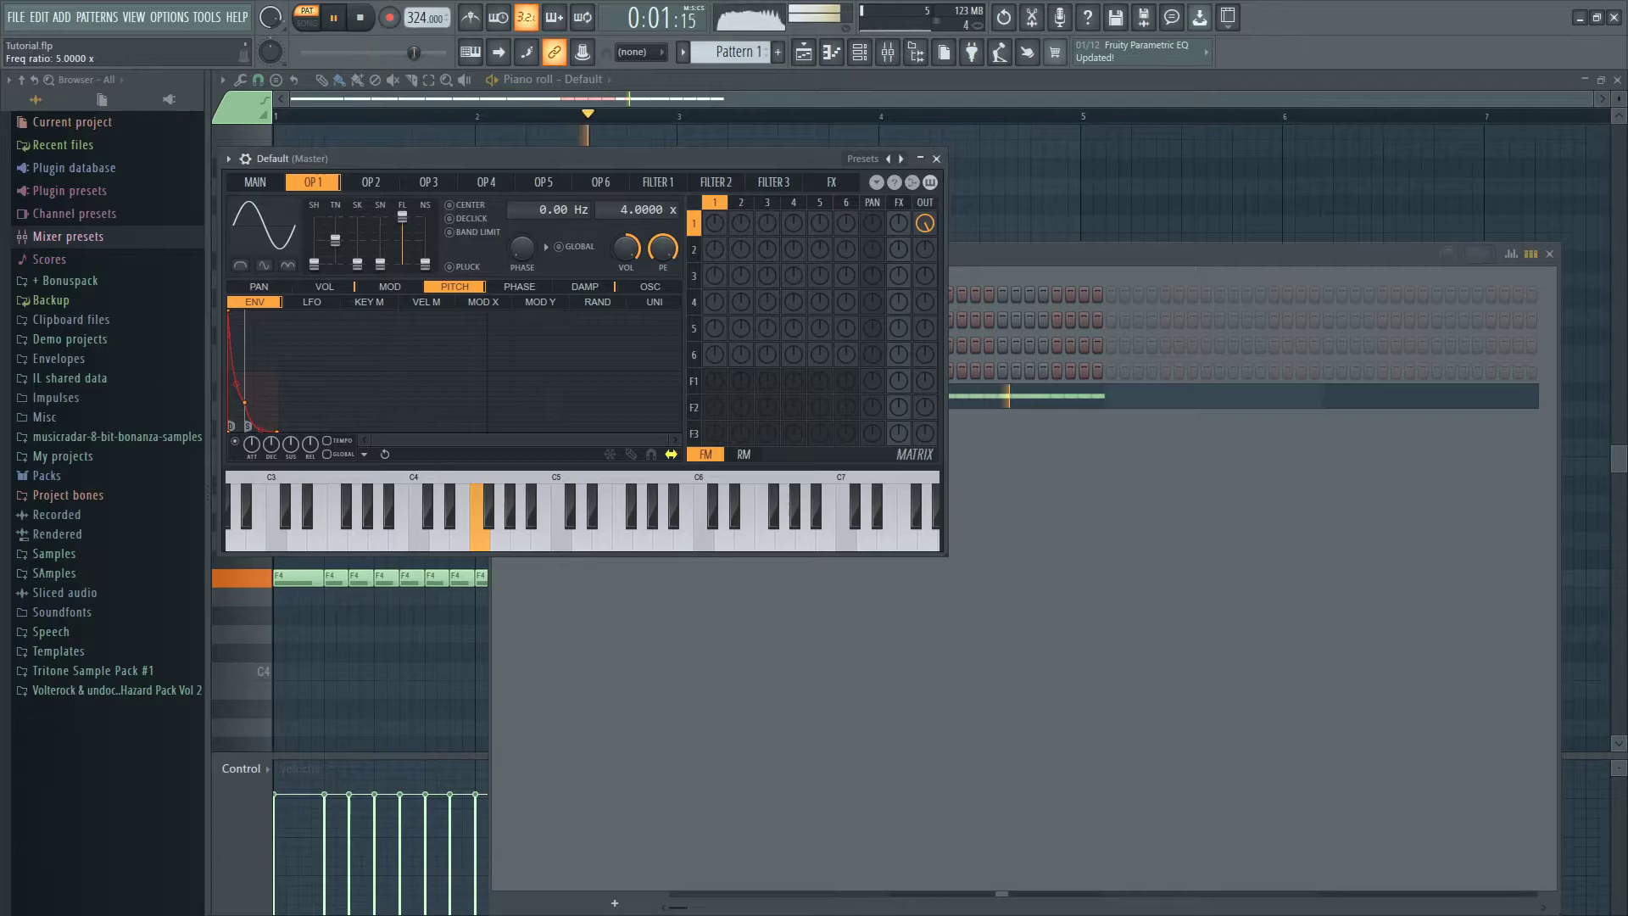
left_click_drag(245, 403, 245, 420)
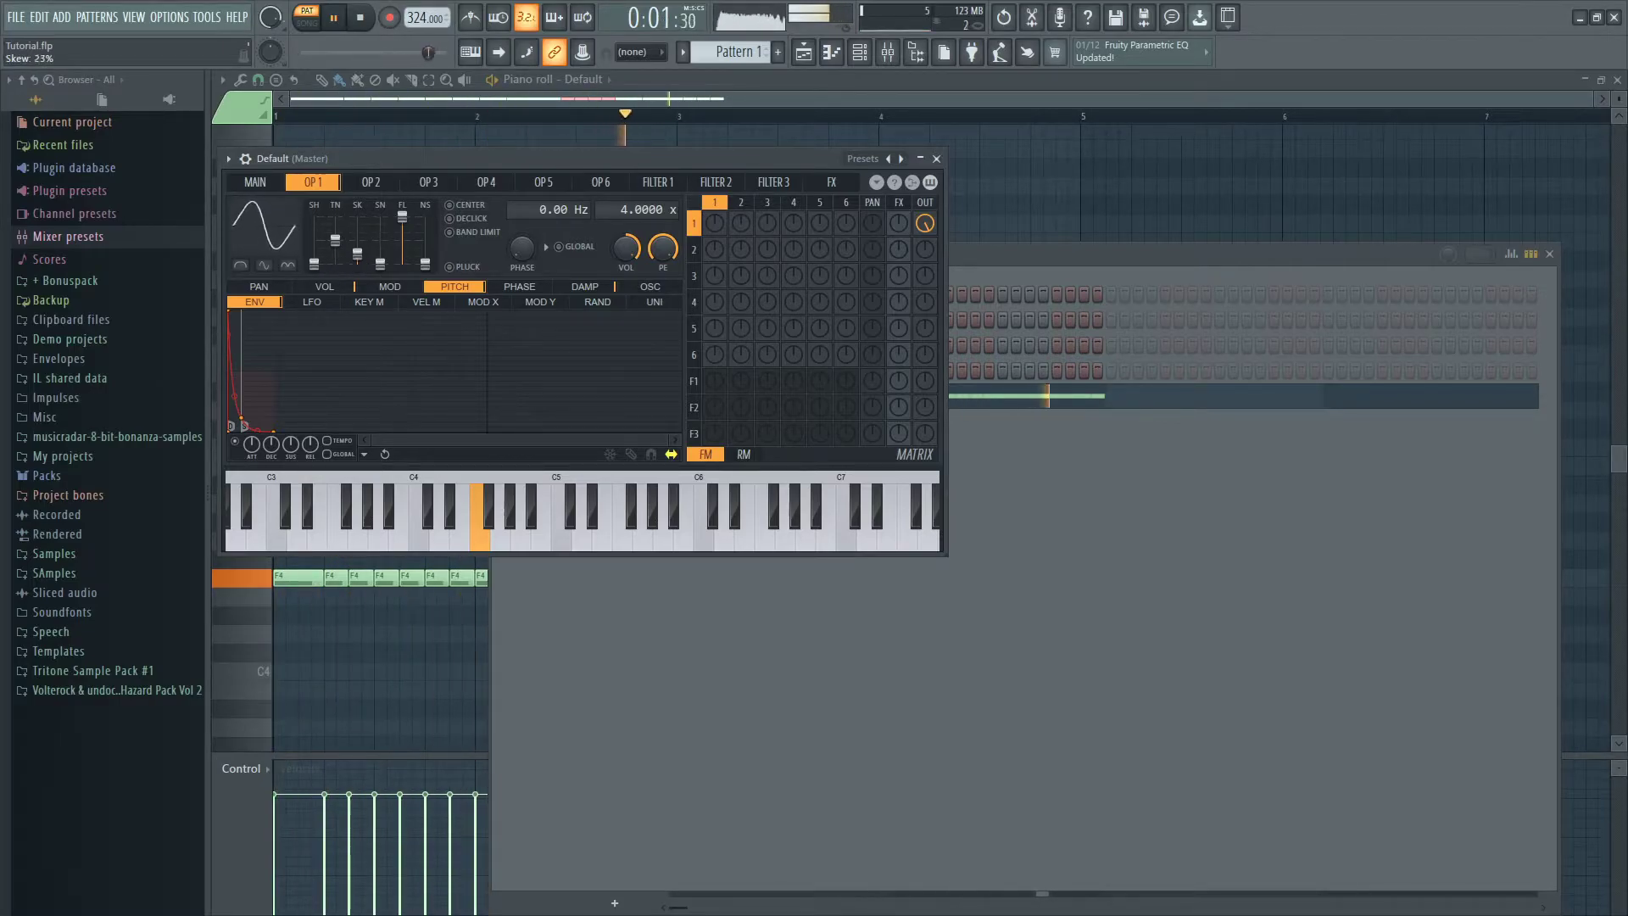
left_click_drag(379, 266, 380, 246)
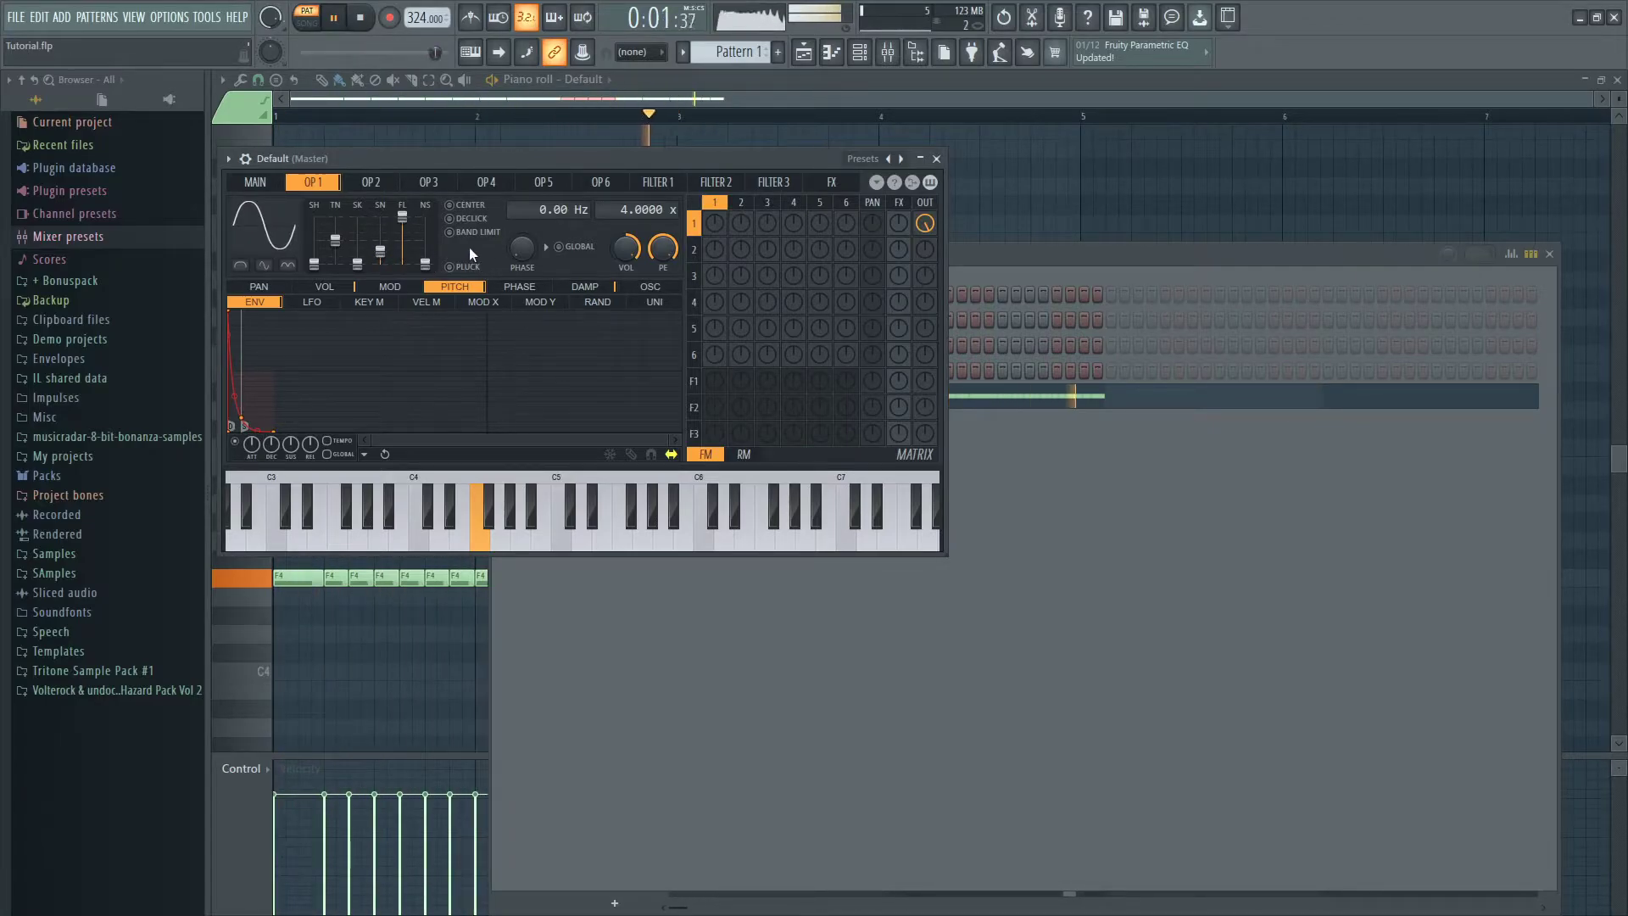
- Set operator 2's frequency ratio to 1.0000x and let it frequency-modulate operator 1 by about 16%
left_click(373, 186)
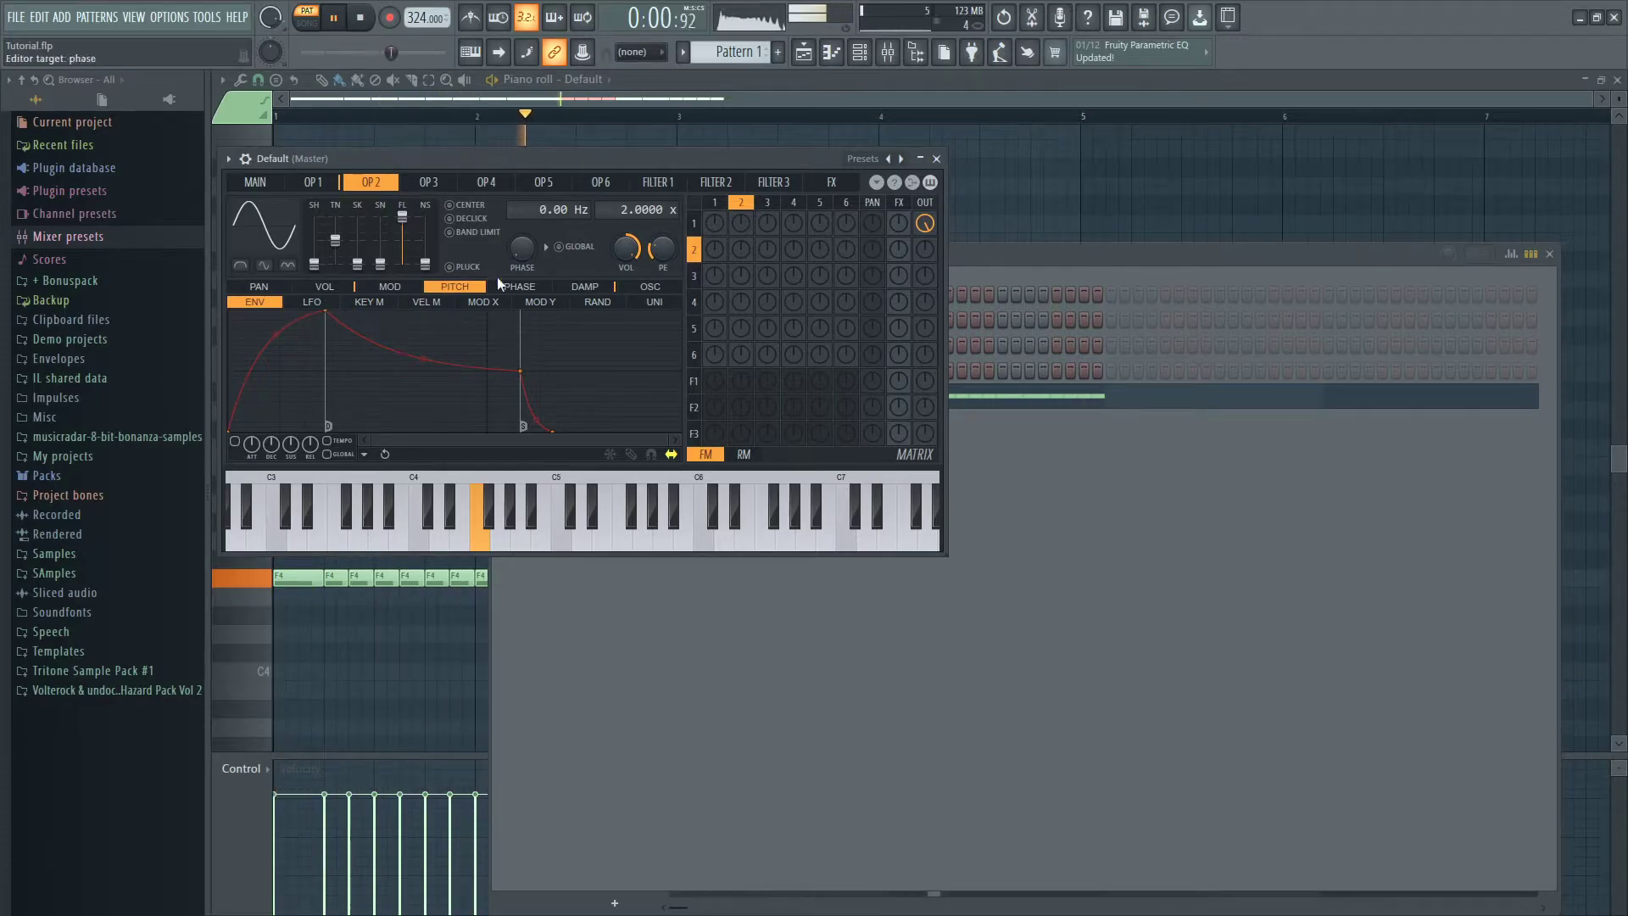
left_click_drag(619, 207, 619, 216)
left_click_drag(327, 317, 244, 313)
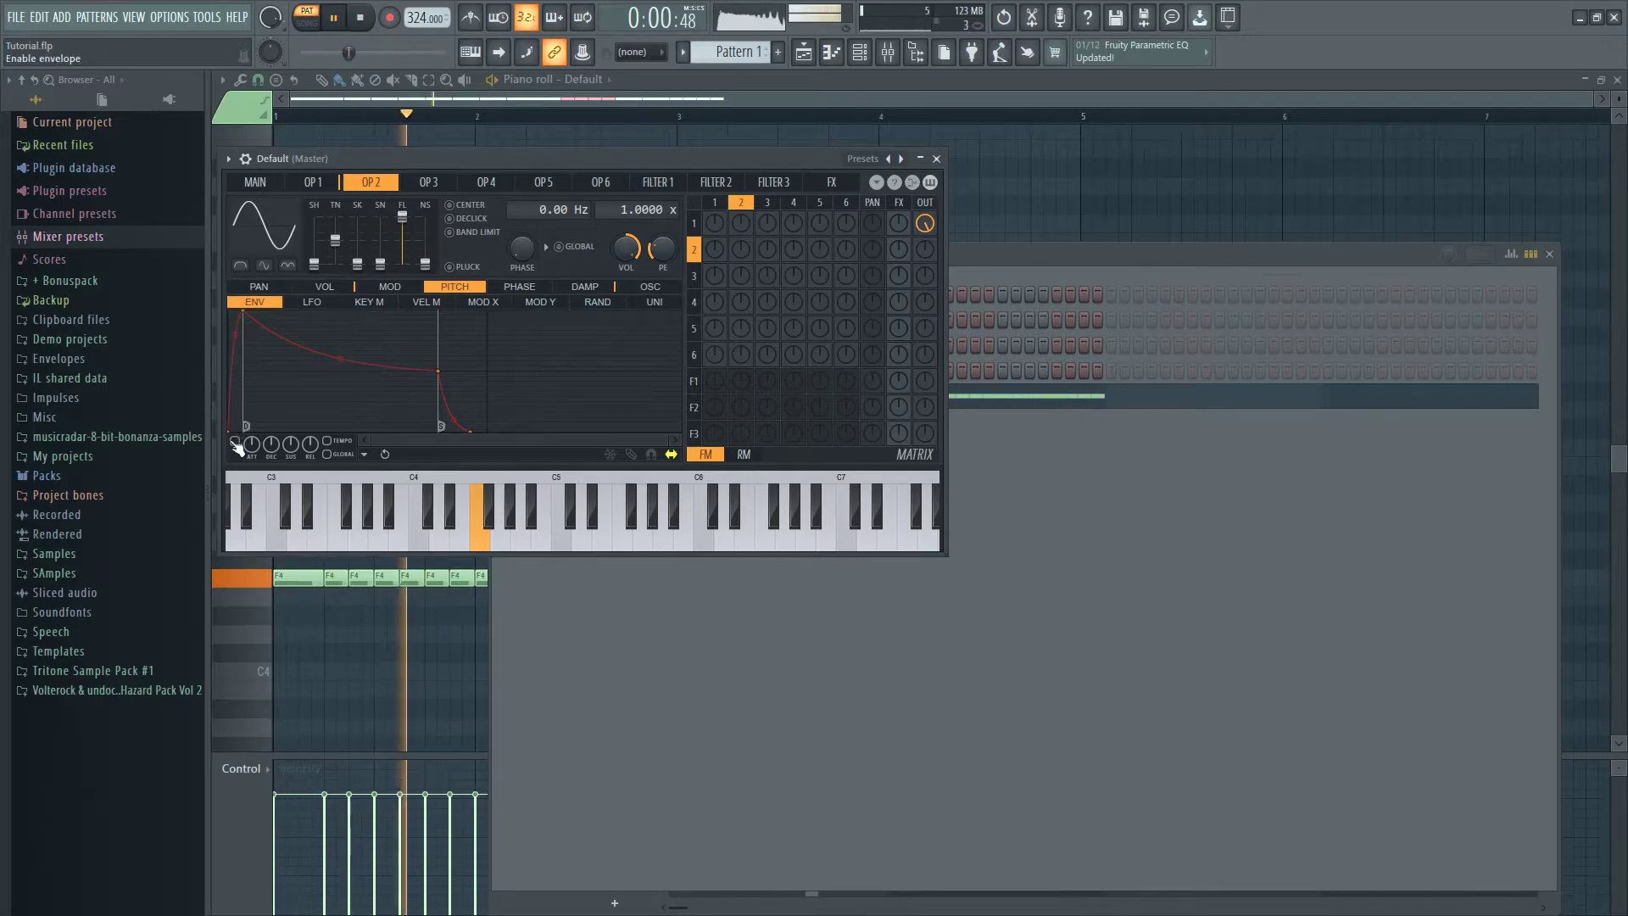
left_click(338, 288)
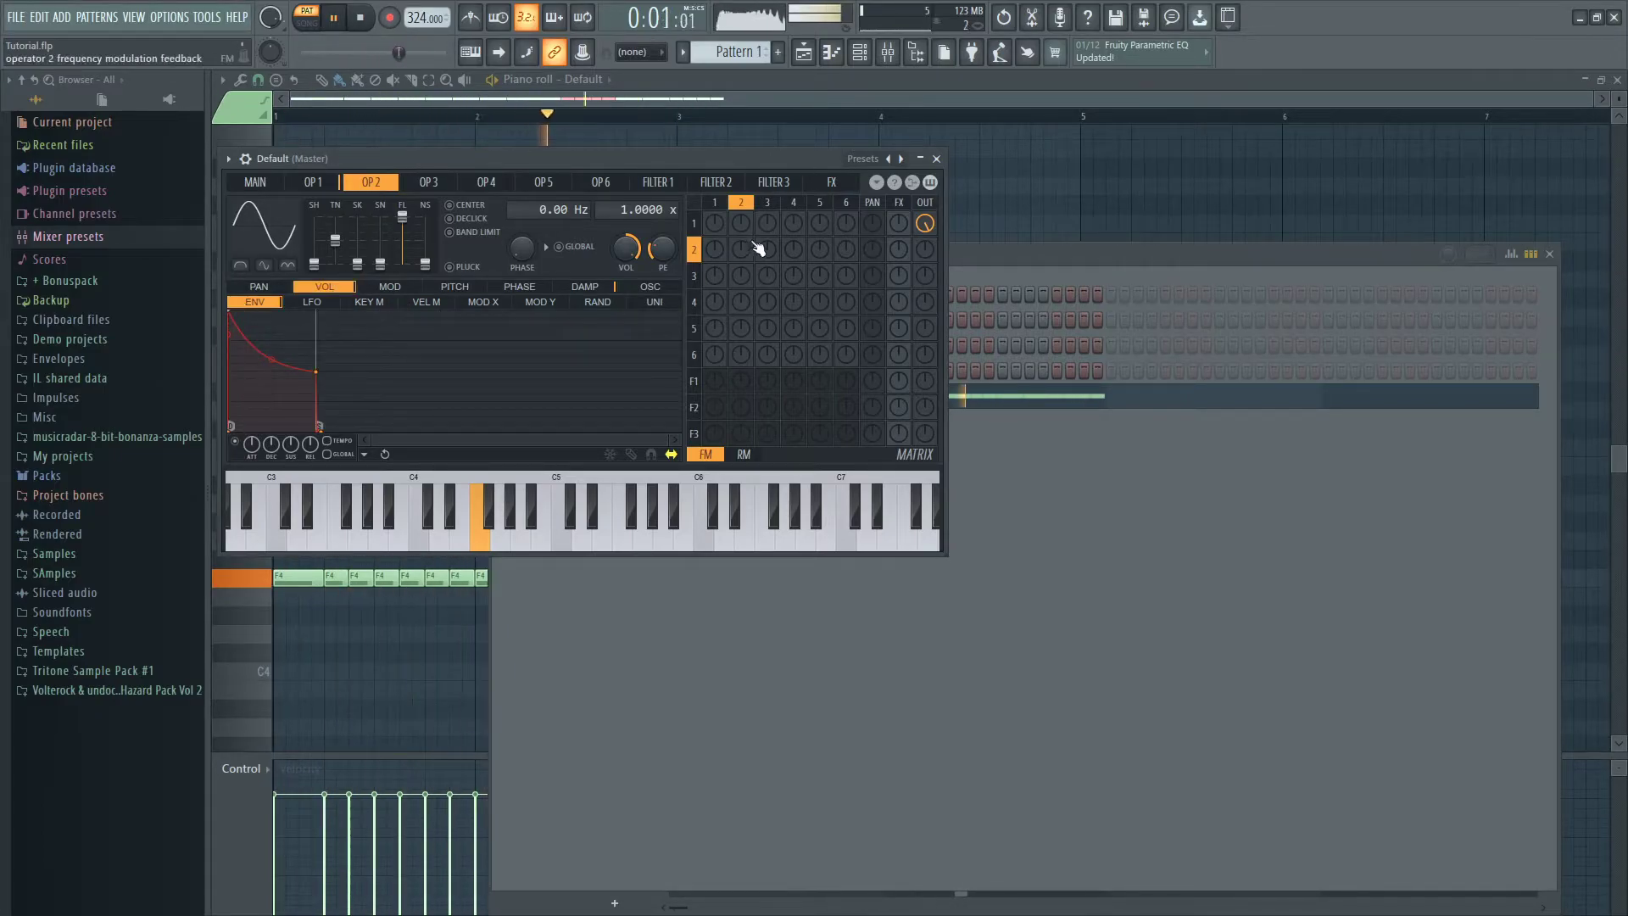
left_click_drag(741, 228, 742, 224)
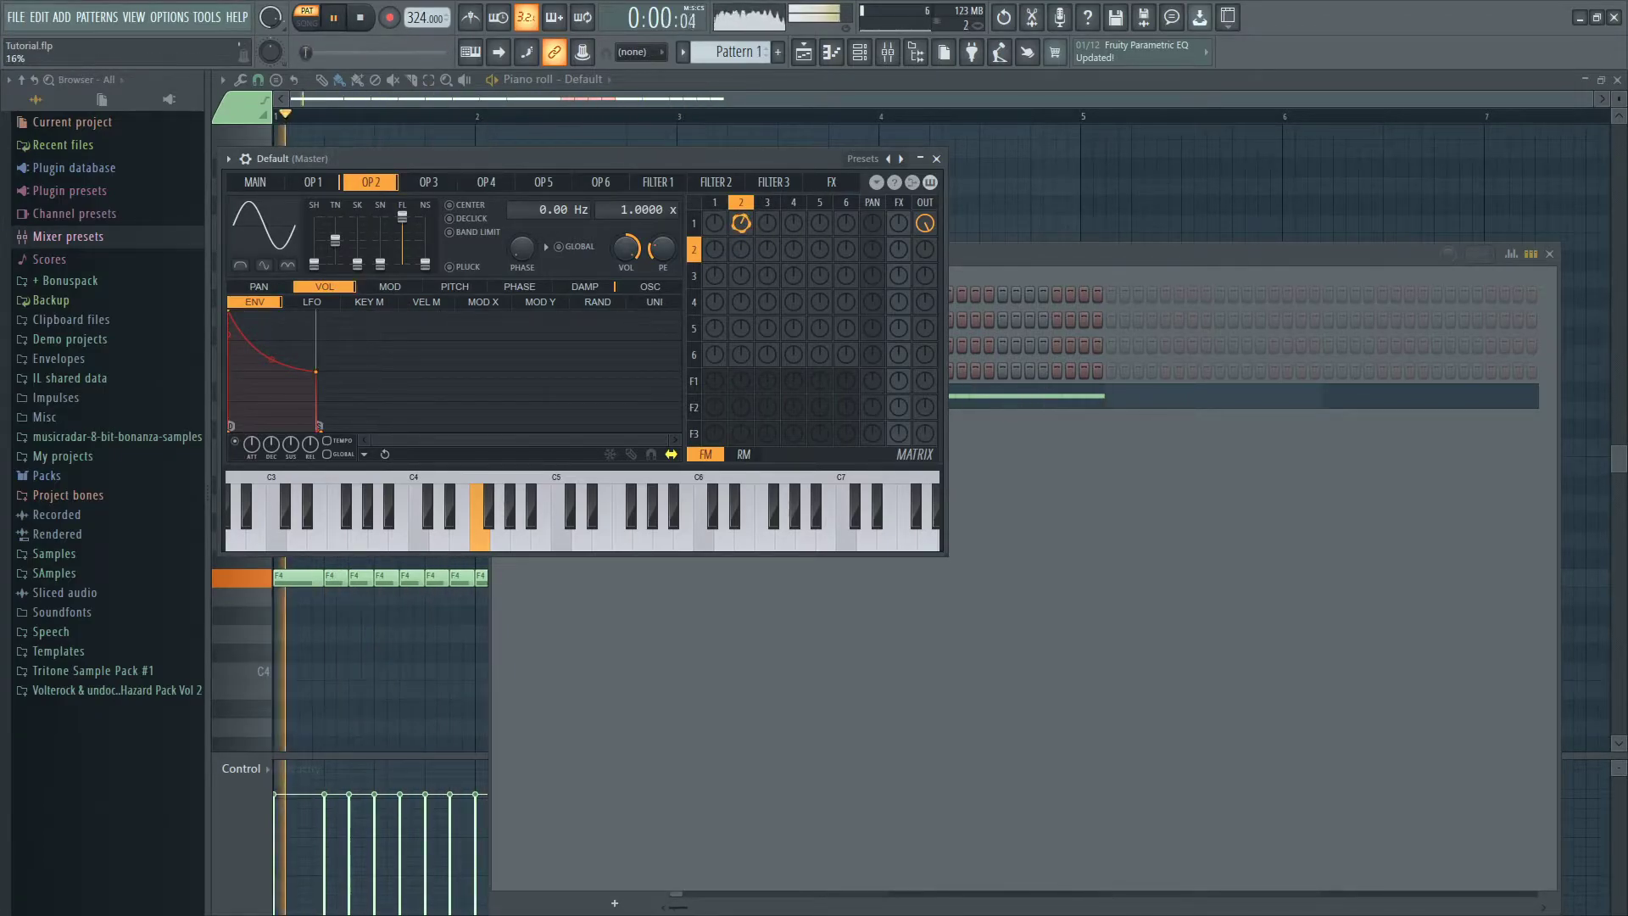
mouse_move(623, 212)
left_mouse_down()
mouse_move(624, 229)
mouse_move(604, 213)
left_mouse_up()
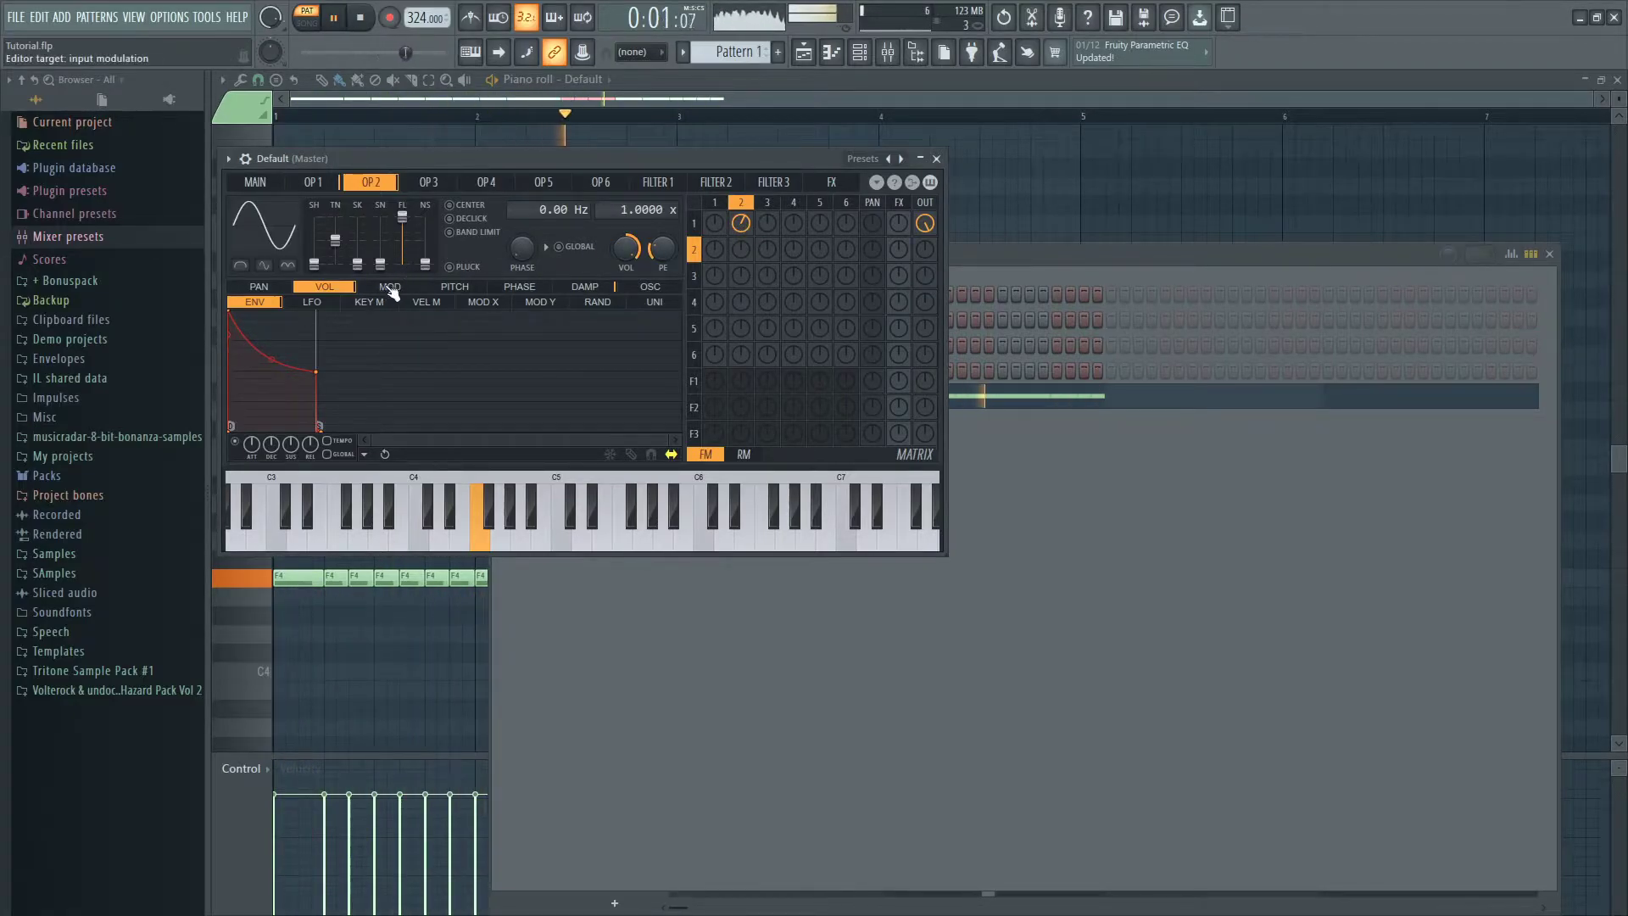
- Shape operator 2's pitch envelope with an instant attack and very short decay, and raise its pitch envelope amount
left_click(455, 286)
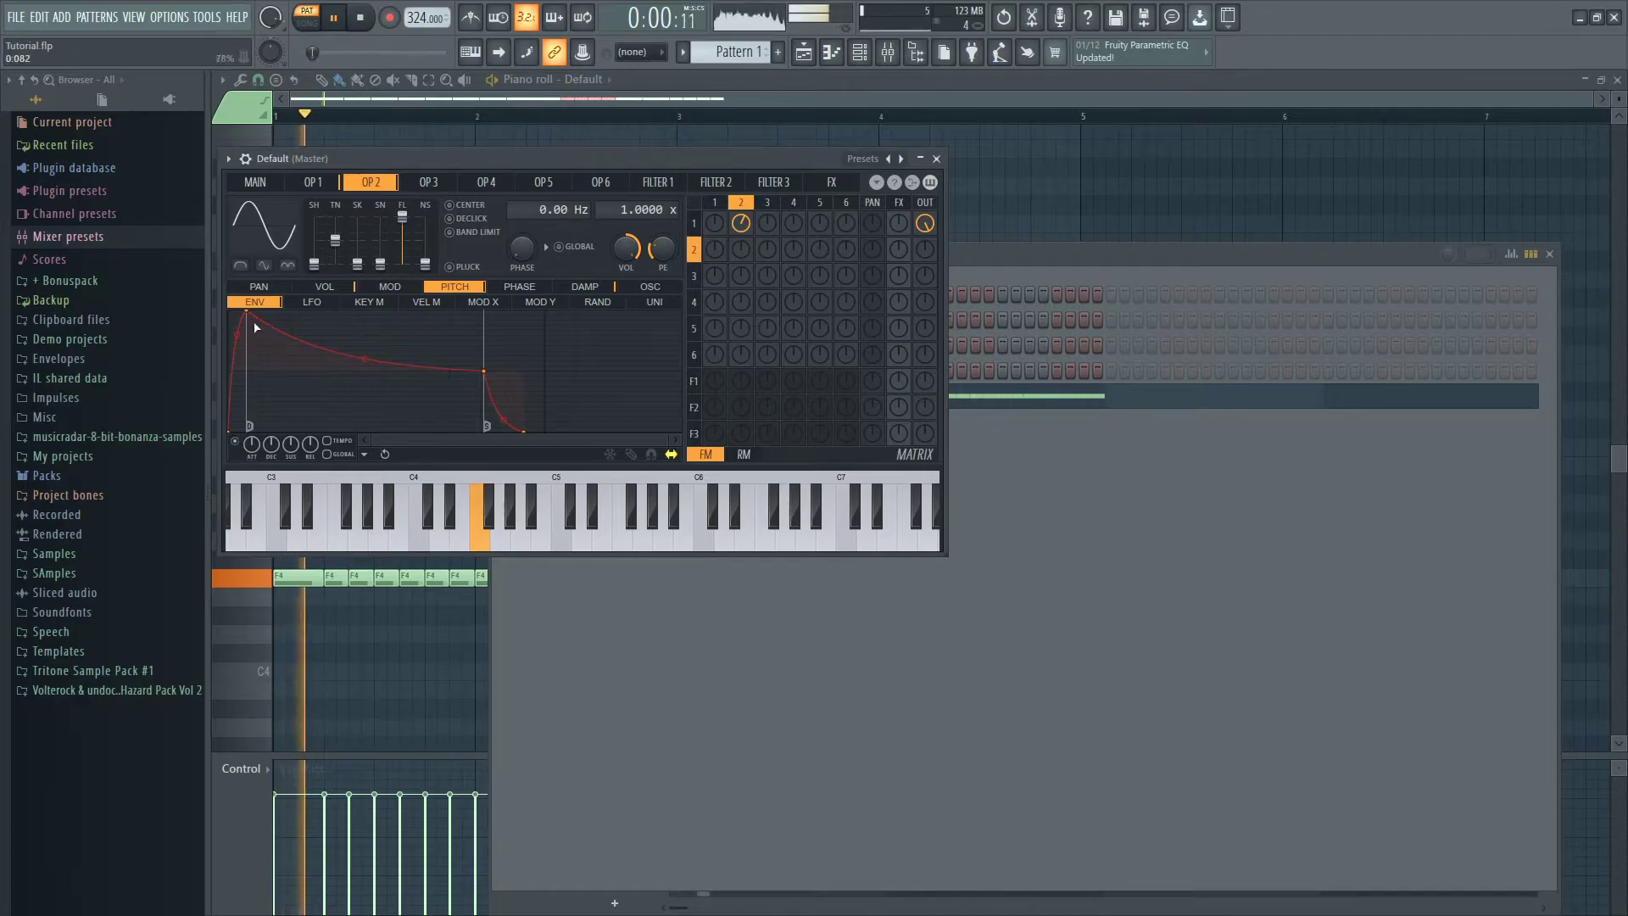
left_click_drag(247, 312, 228, 313)
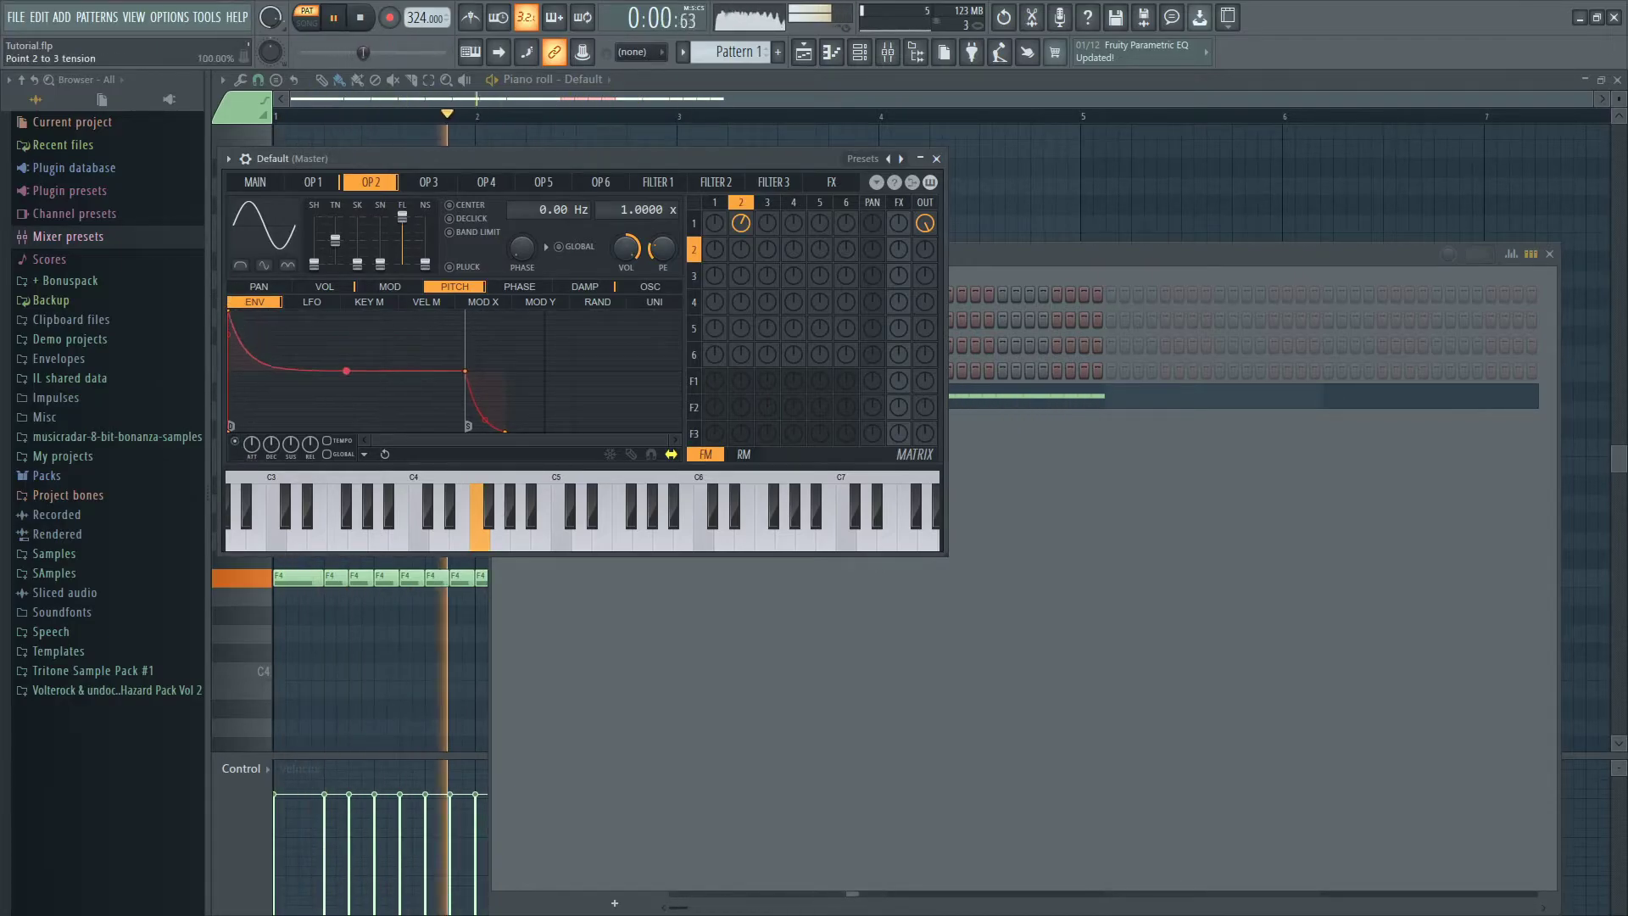
left_click_drag(465, 370, 260, 371)
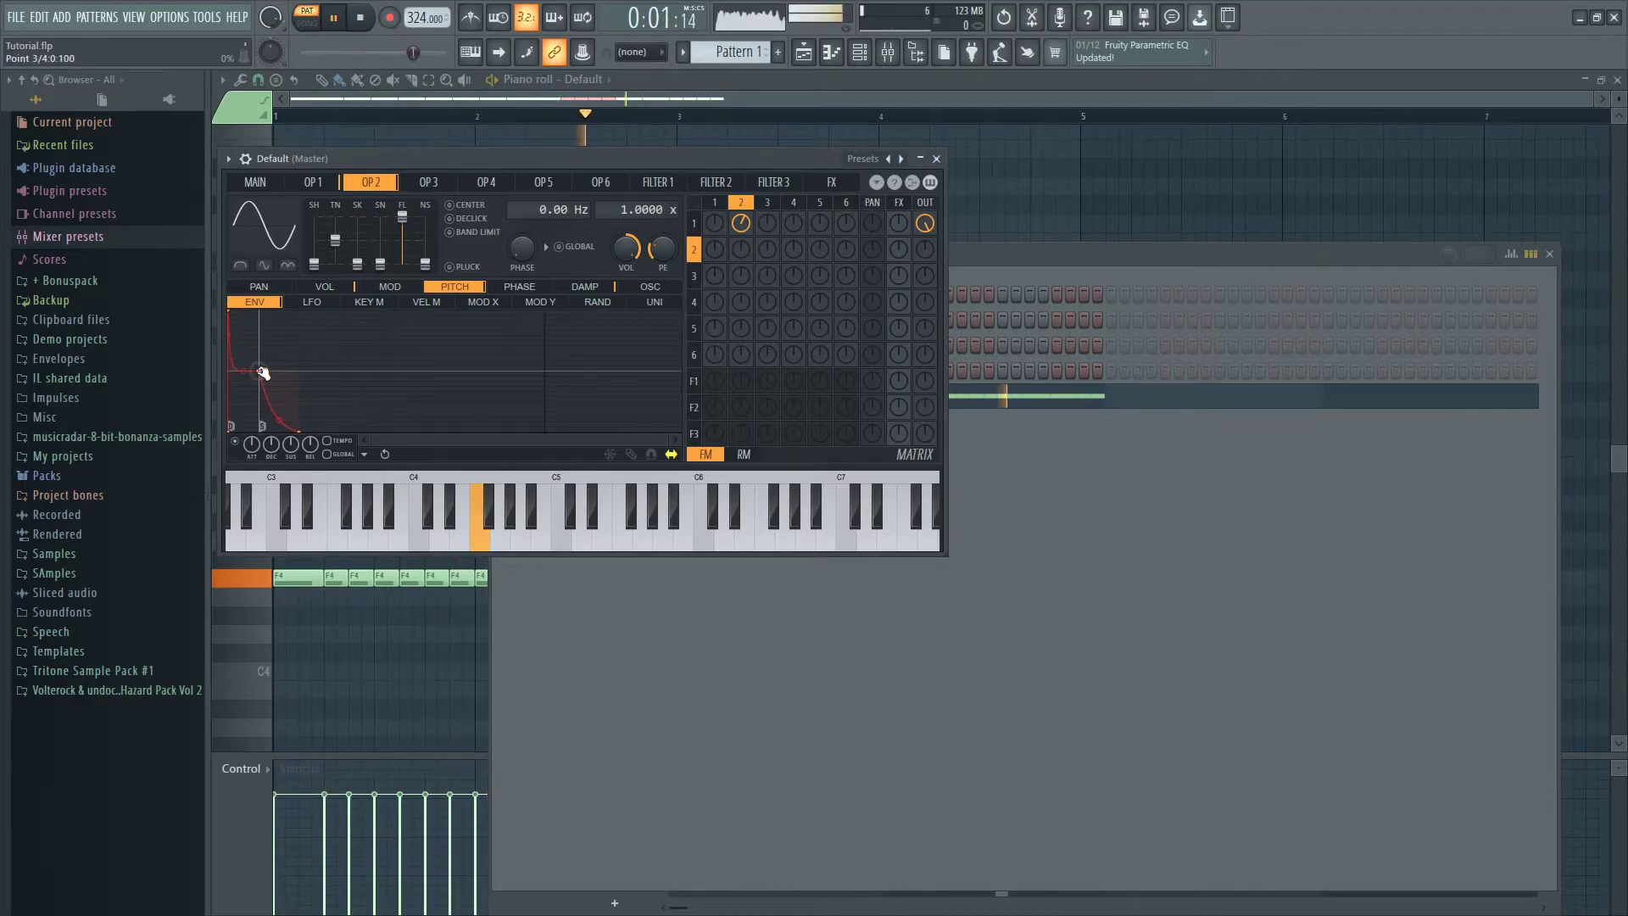
left_click_drag(663, 247, 747, 229)
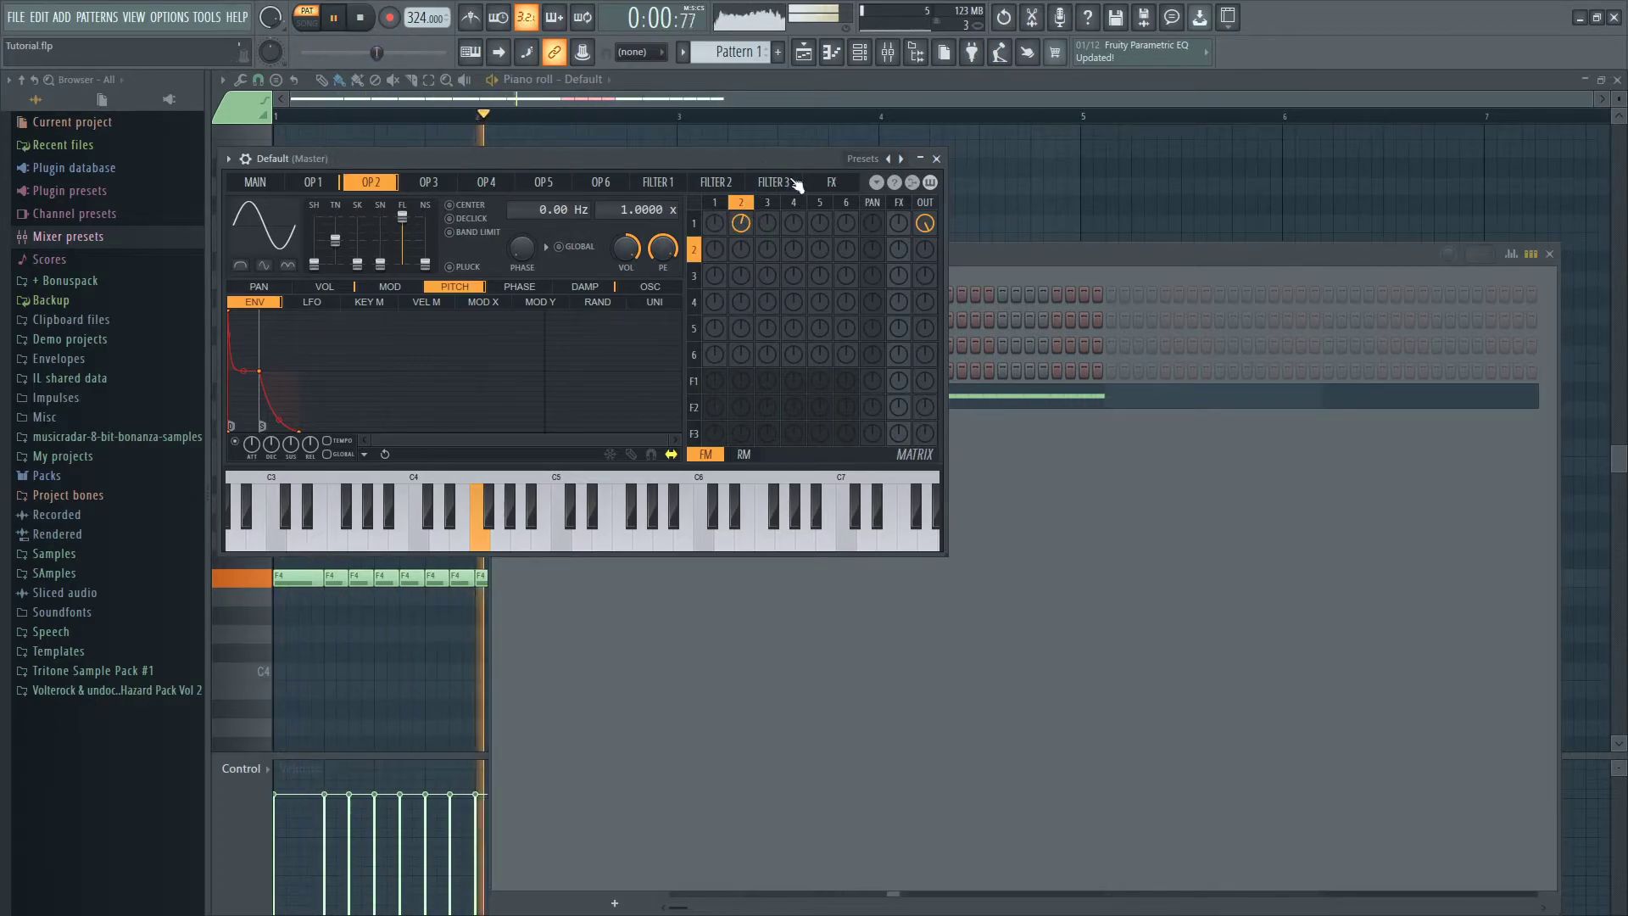
- Open the mixer alongside the synth, showing the Master track
key("F9")
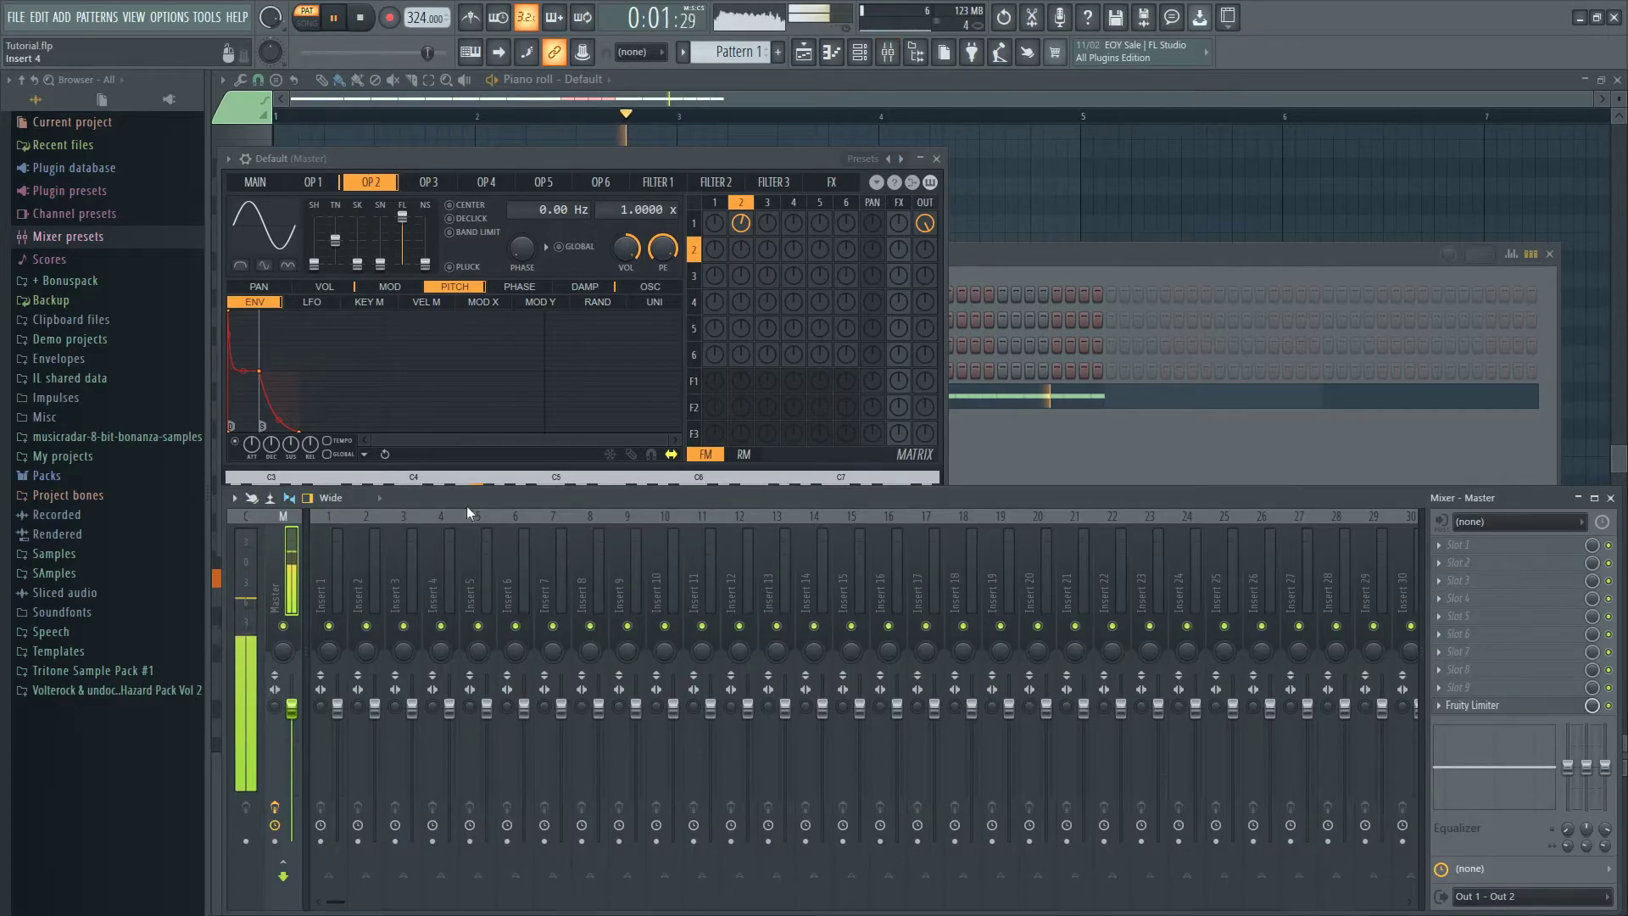
left_click(848, 227)
left_click(1021, 501)
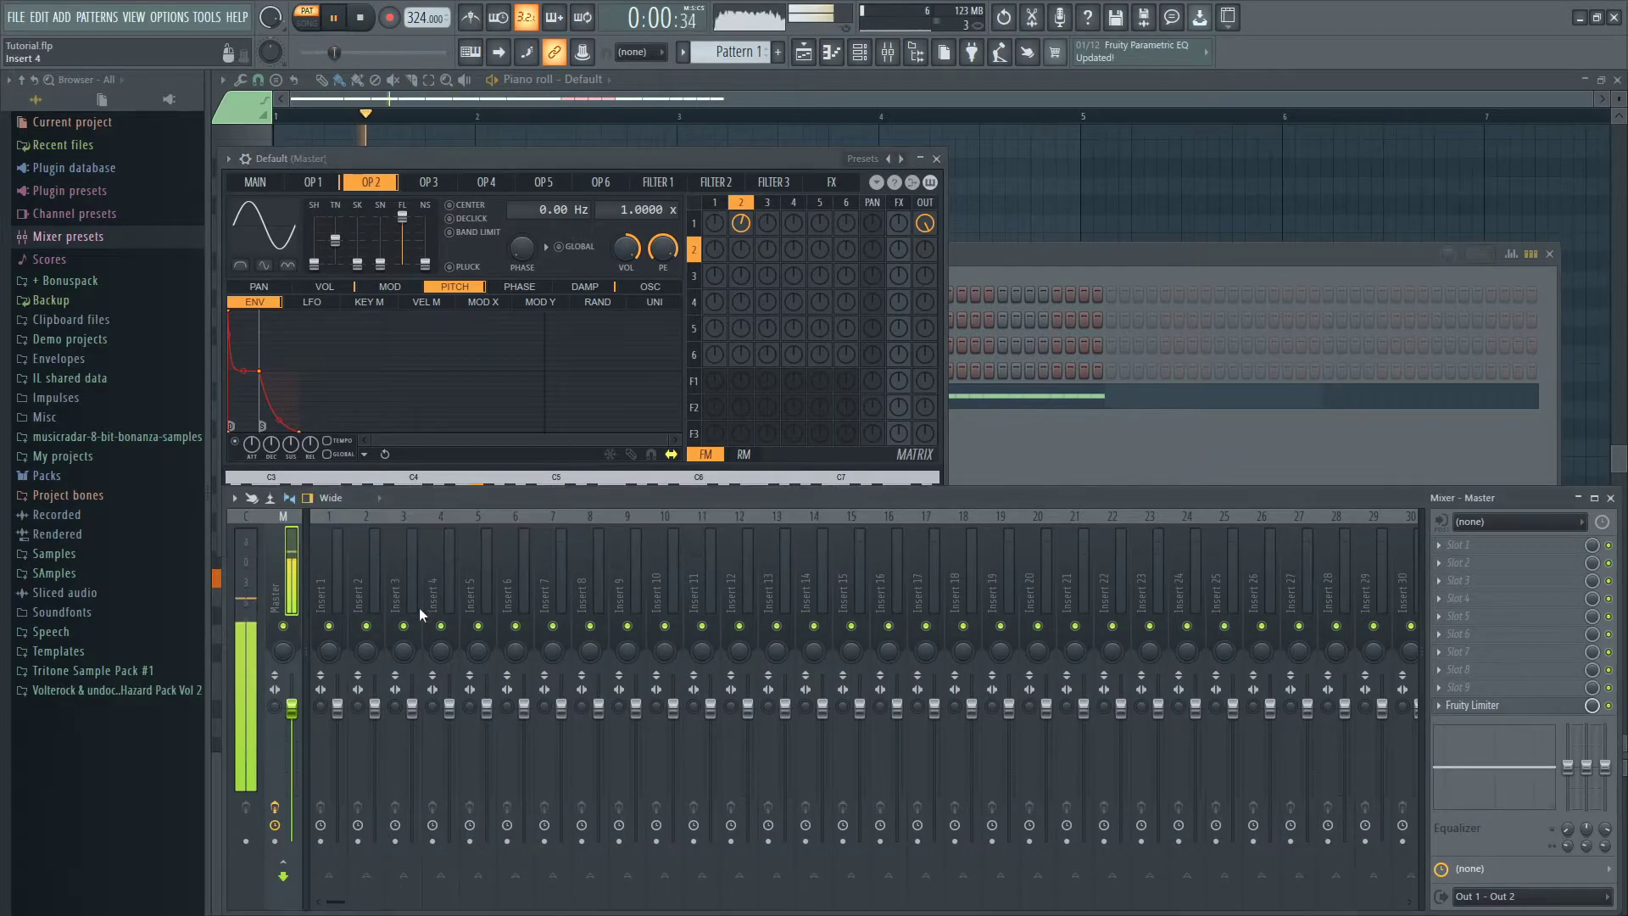
- Route the Sytrus channel to mixer Insert 1 and load Fruity Fast Dist in its first effect slot
left_click(342, 589)
key("ctrl+l")
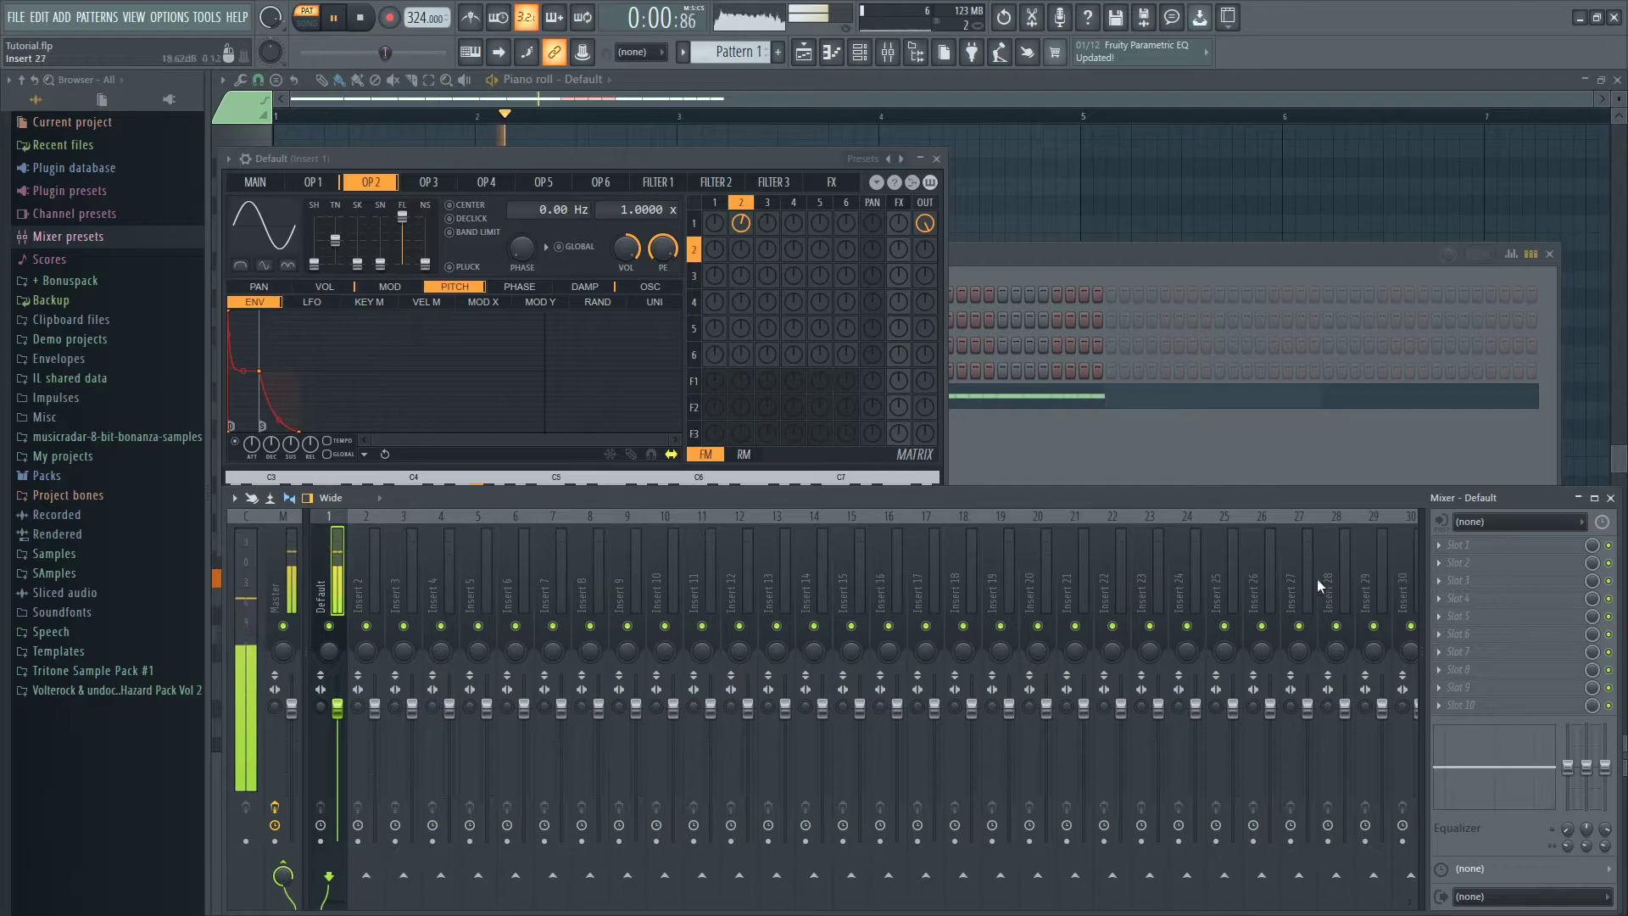
left_click(1458, 544)
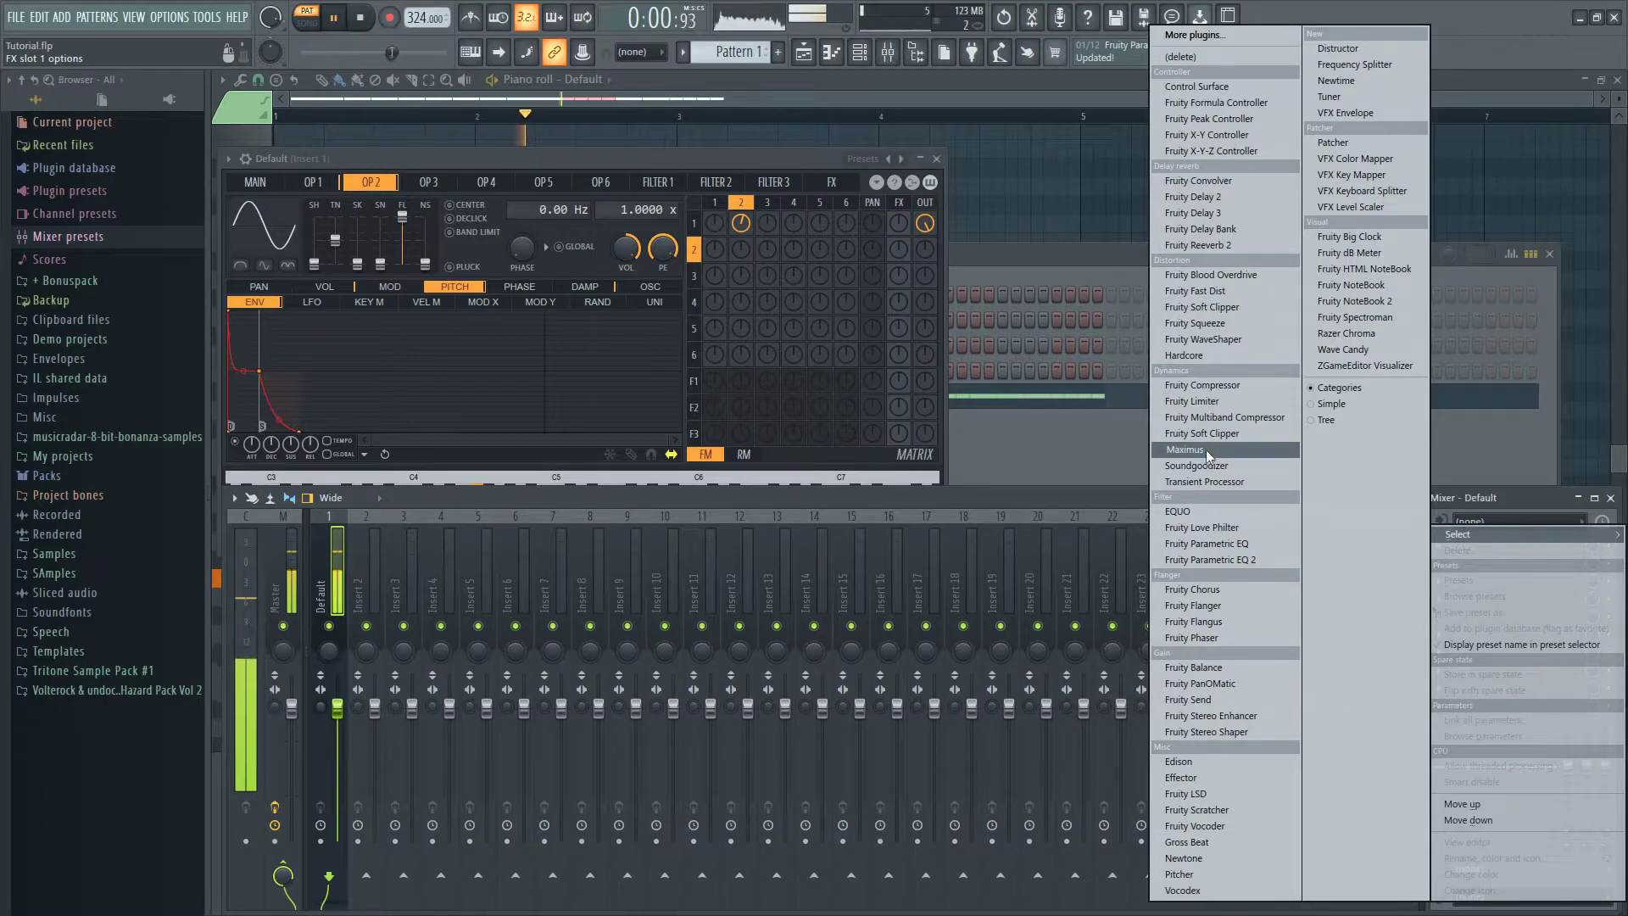
left_click(1204, 291)
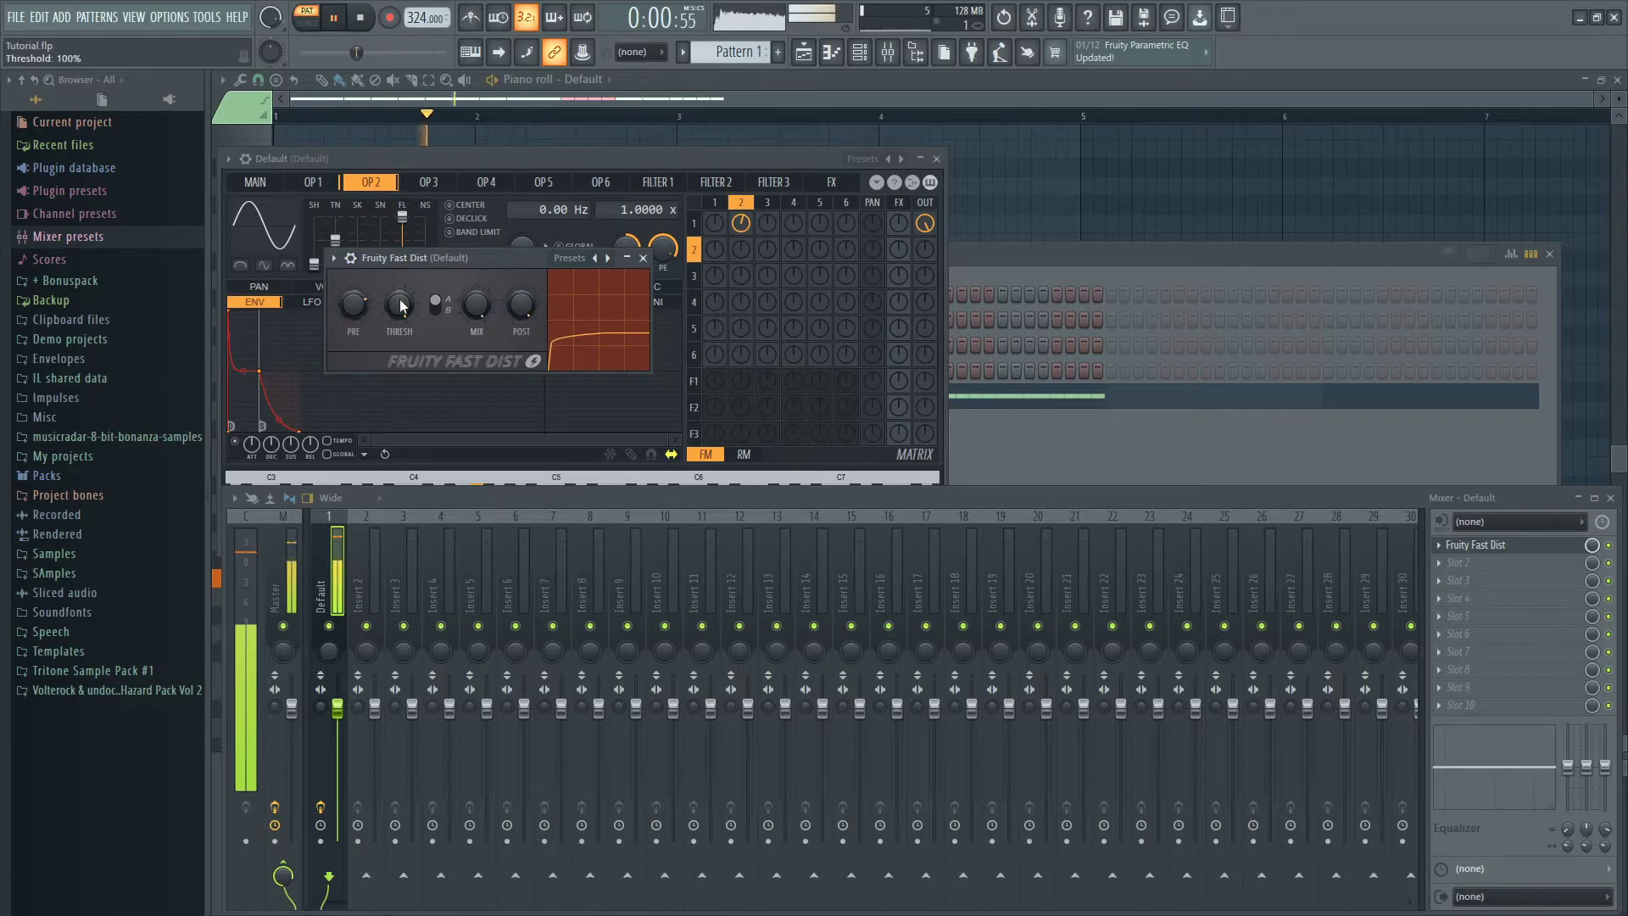
left_click(935, 160)
- Add Fruity Blood Overdrive in slot 2 with x100 enabled, pre amp 0.1266, a raised pre band, and reduced color and post gain
left_click(1458, 562)
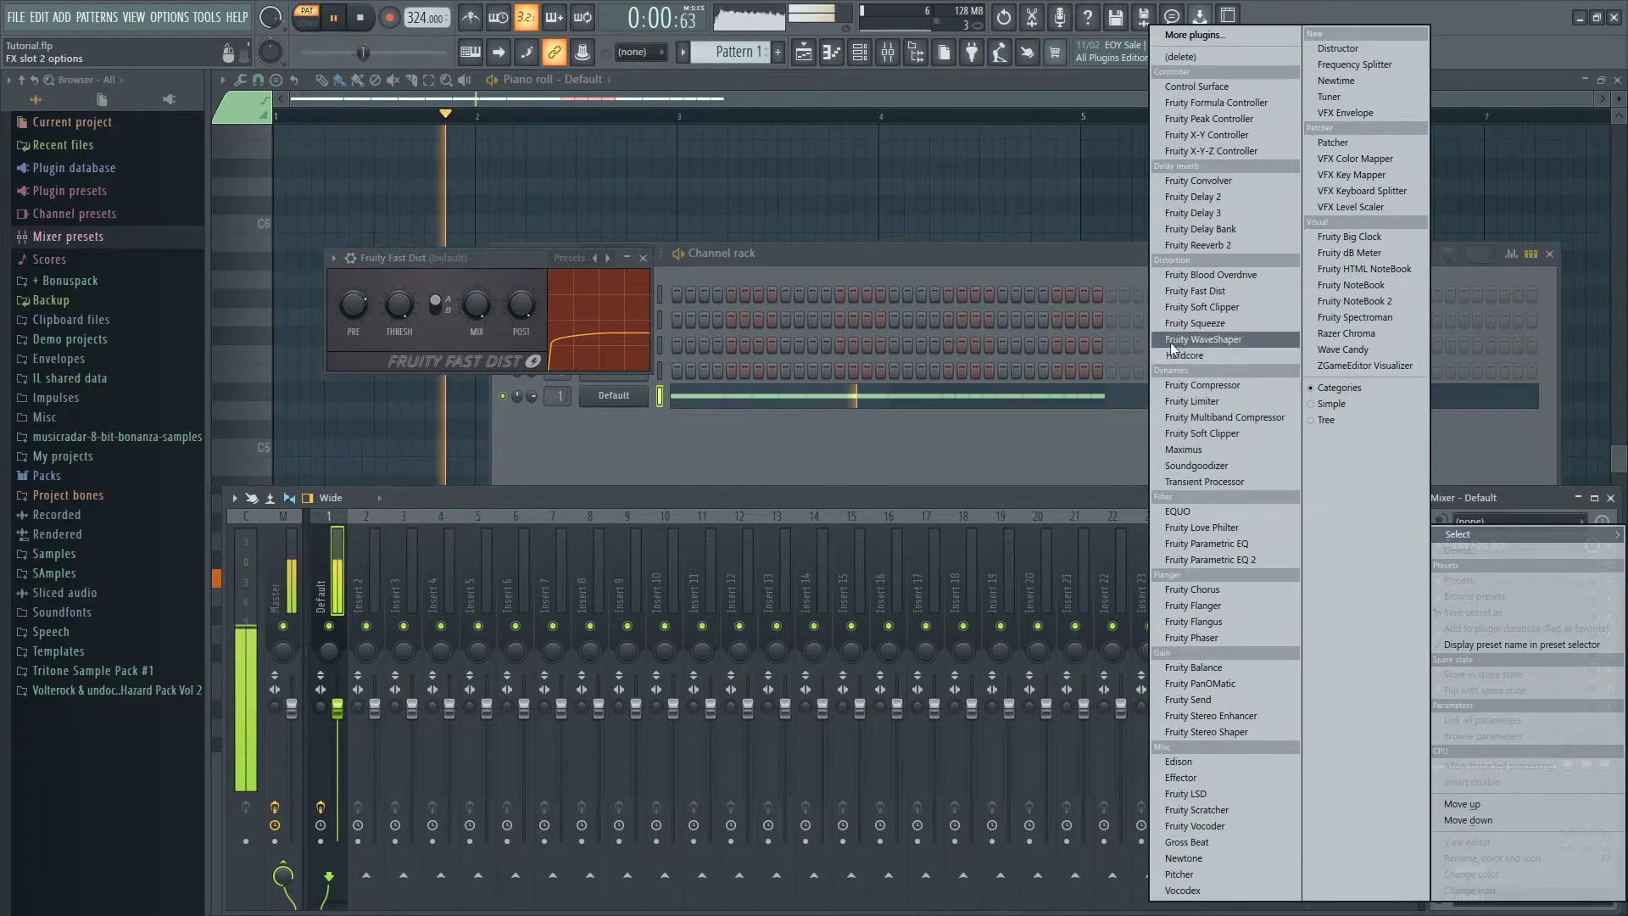
left_click(1187, 276)
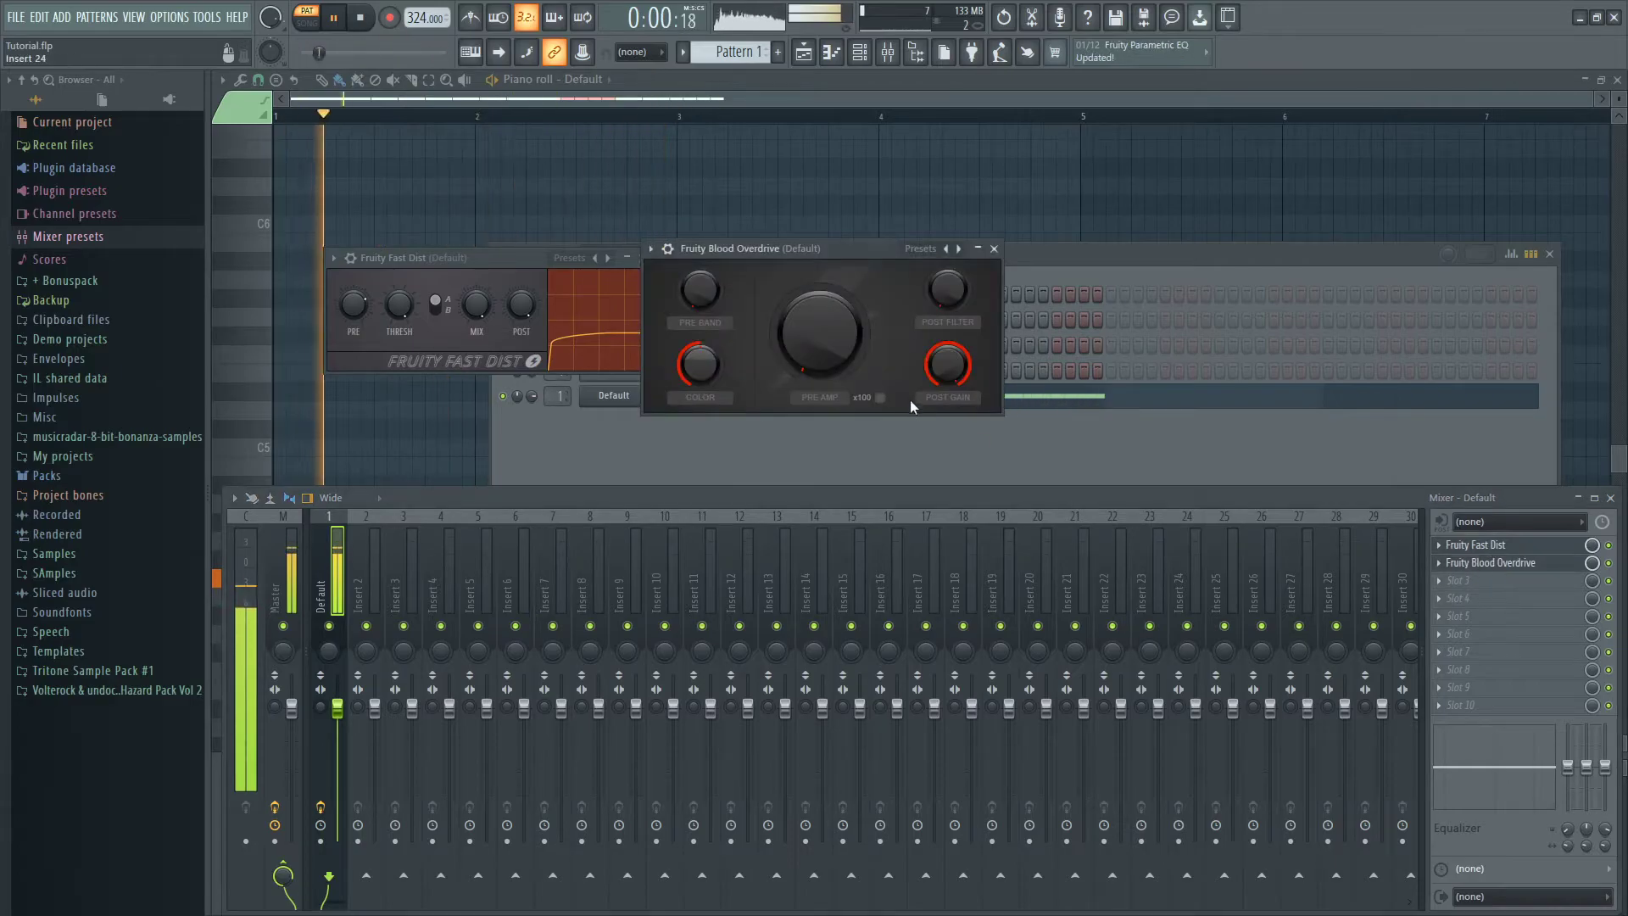
left_click(881, 397)
left_click_drag(792, 339, 792, 327)
left_click_drag(700, 363, 709, 297)
mouse_move(951, 299)
left_mouse_down()
mouse_move(950, 267)
mouse_move(951, 297)
left_mouse_up()
left_click_drag(701, 363, 706, 371)
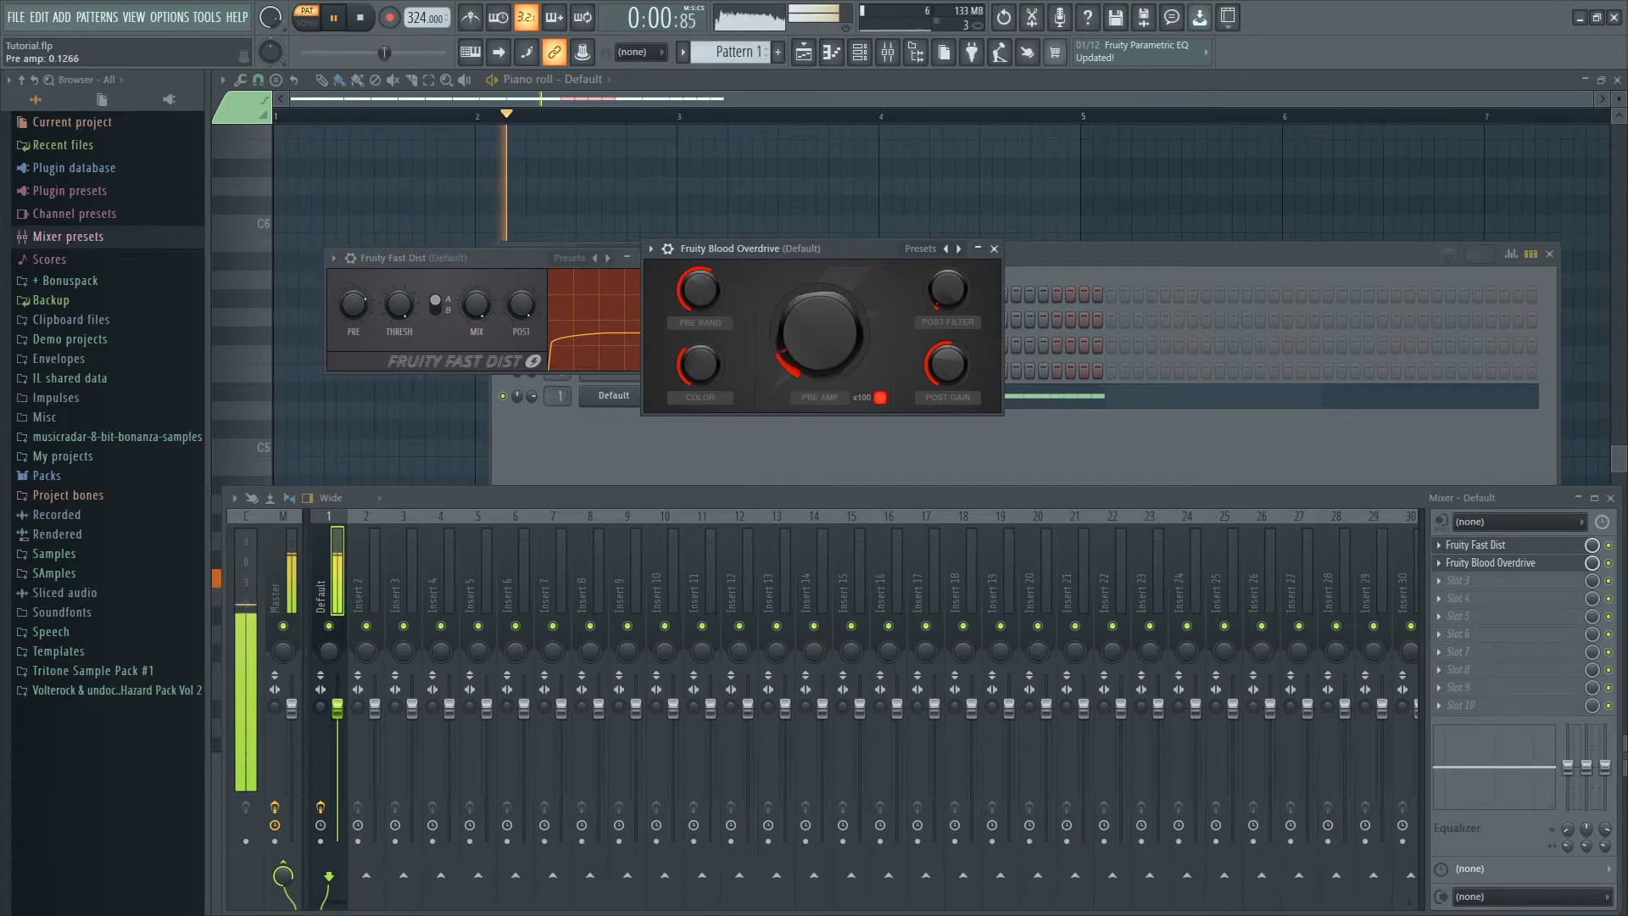
left_click(994, 249)
- Add Fruity Parametric EQ 2 in slot 3, cutting the deep lows, boosting the upper mids and lowering the highs with the band 7 high shelf
left_click(1458, 585)
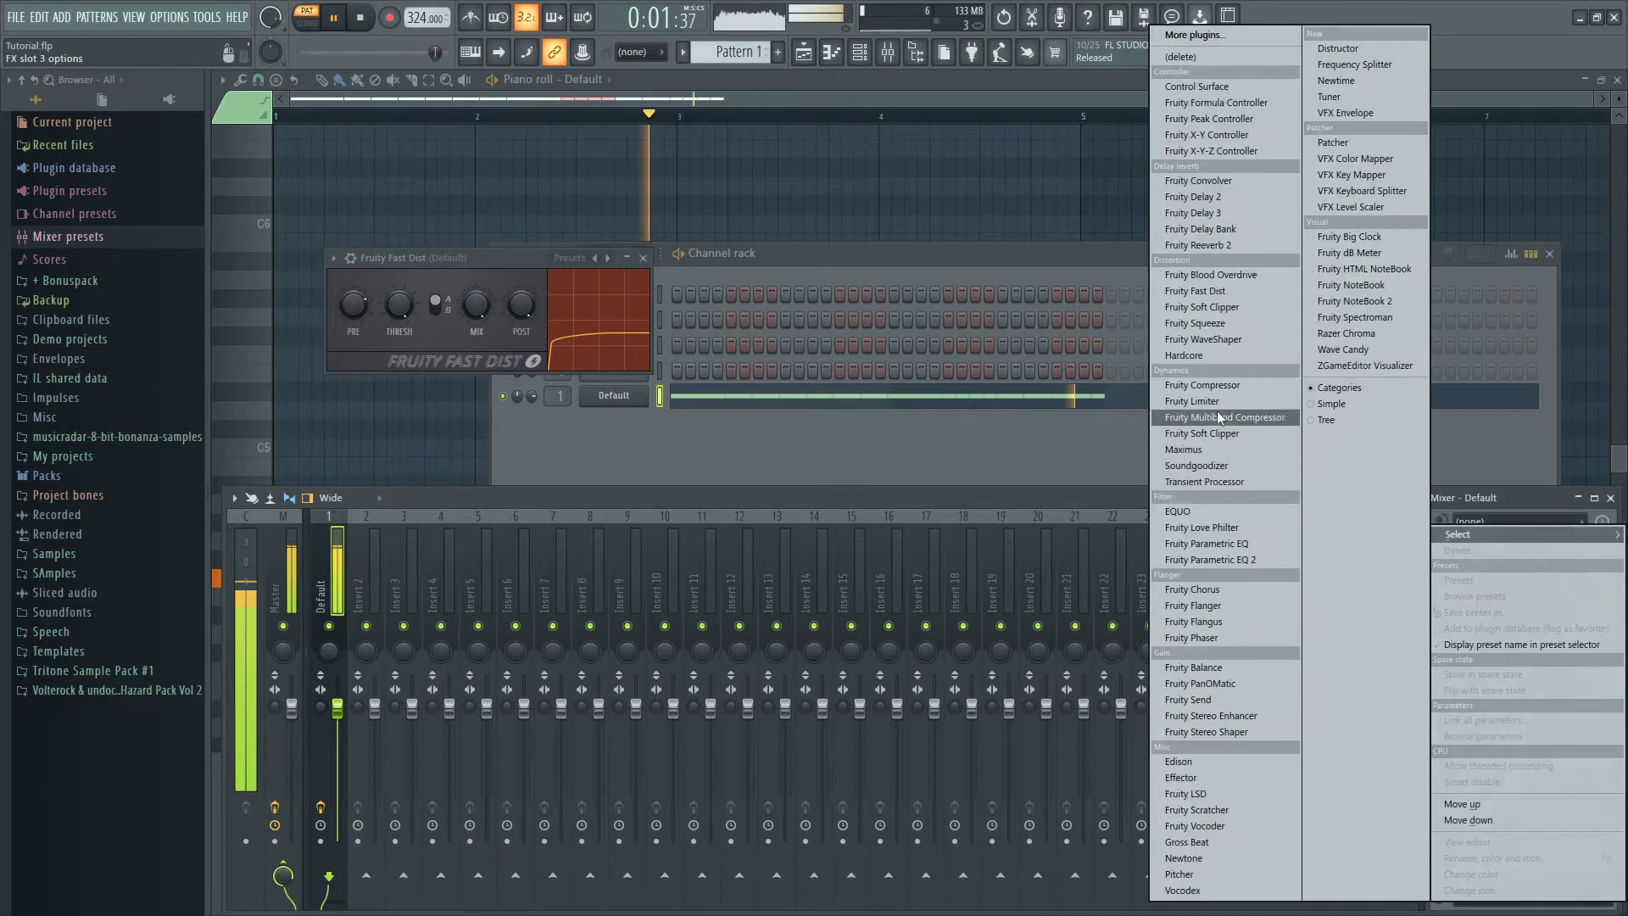
left_click(1219, 560)
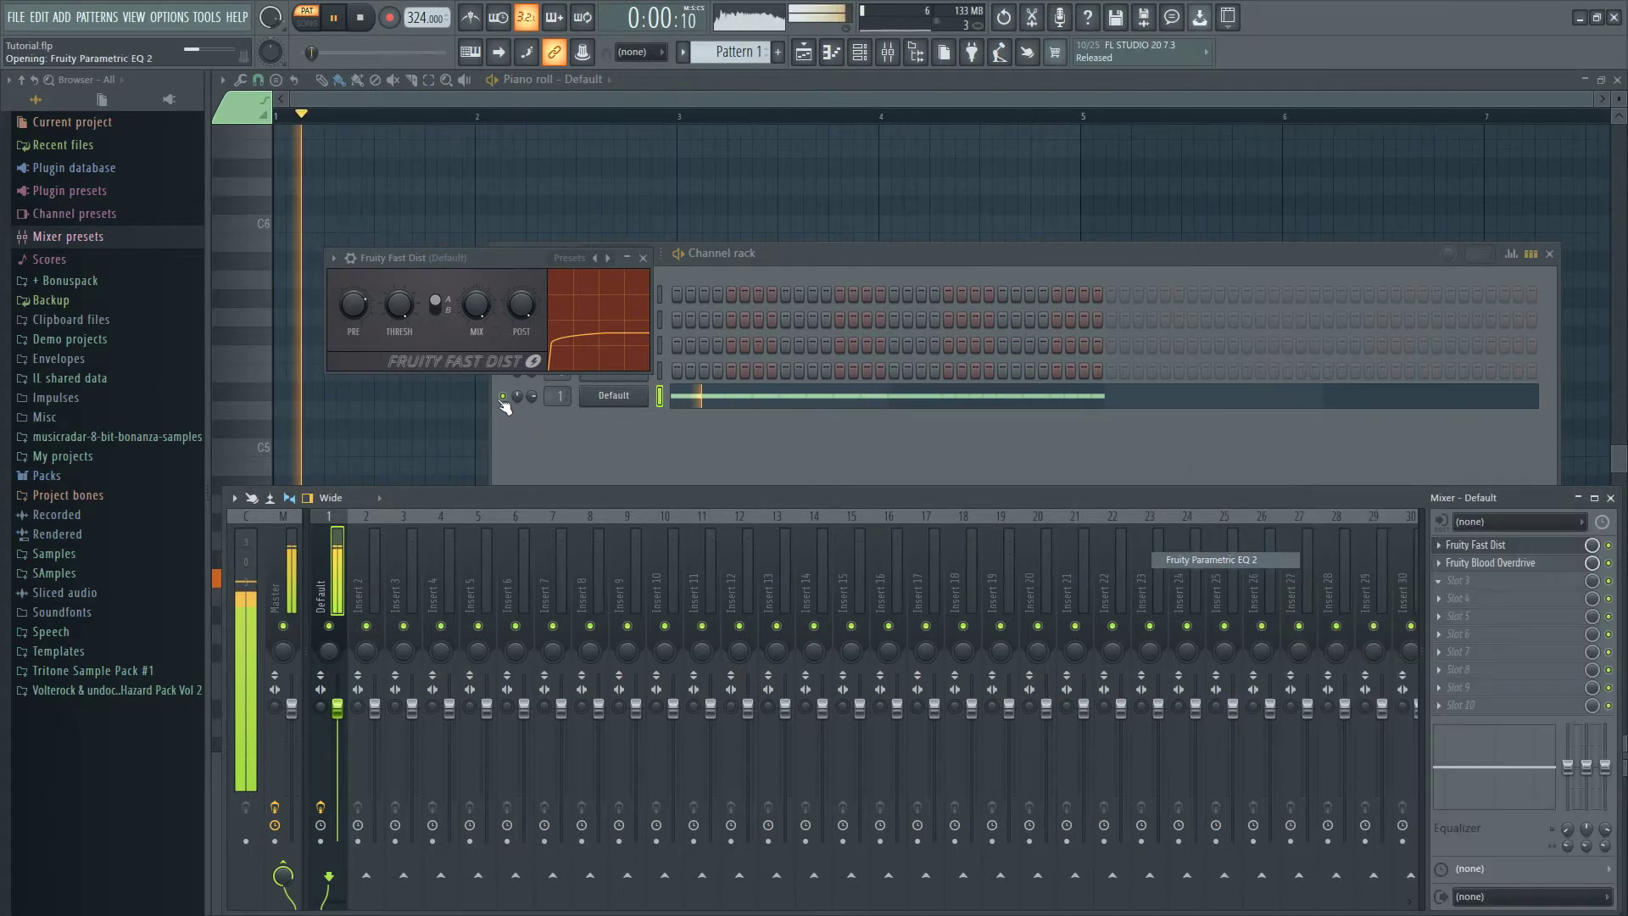
left_click_drag(433, 450, 399, 536)
mouse_move(478, 434)
left_mouse_down()
mouse_move(478, 373)
mouse_move(476, 423)
left_mouse_up()
left_click_drag(572, 434, 648, 404)
left_click_drag(526, 407, 526, 441)
left_click_drag(647, 410, 758, 462)
left_click(710, 434)
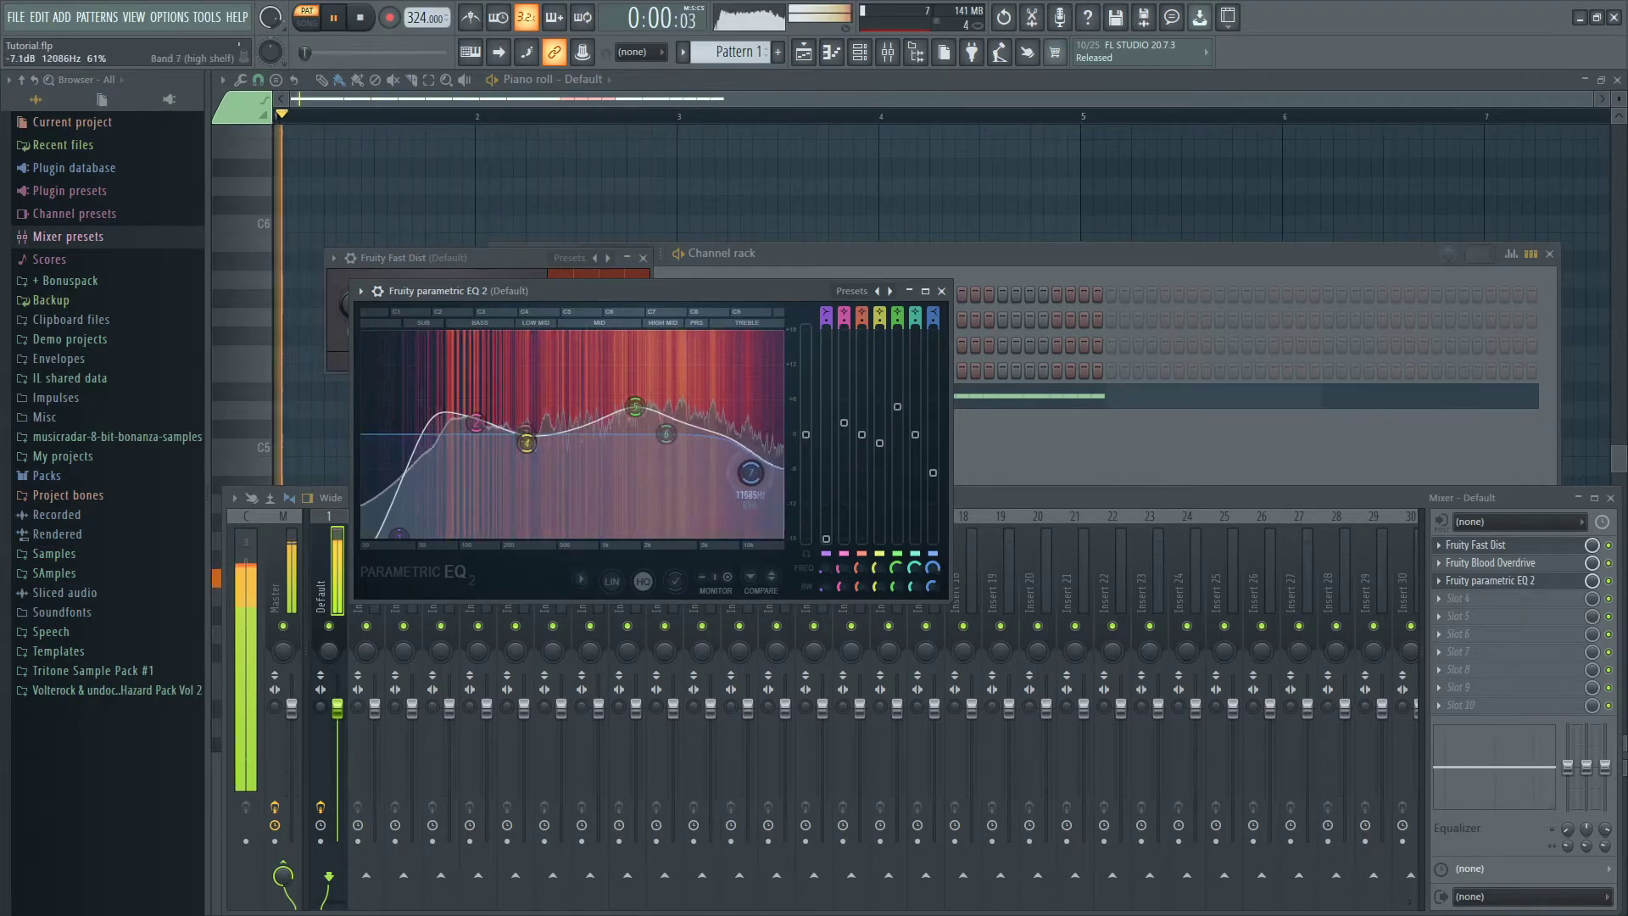
left_click(942, 291)
- Move Fruity Parametric EQ 2 to the first effect slot, ahead of Fast Dist and Blood Overdrive
scroll(1537, 579, "up", 1)
scroll(1519, 563, "up", 1)
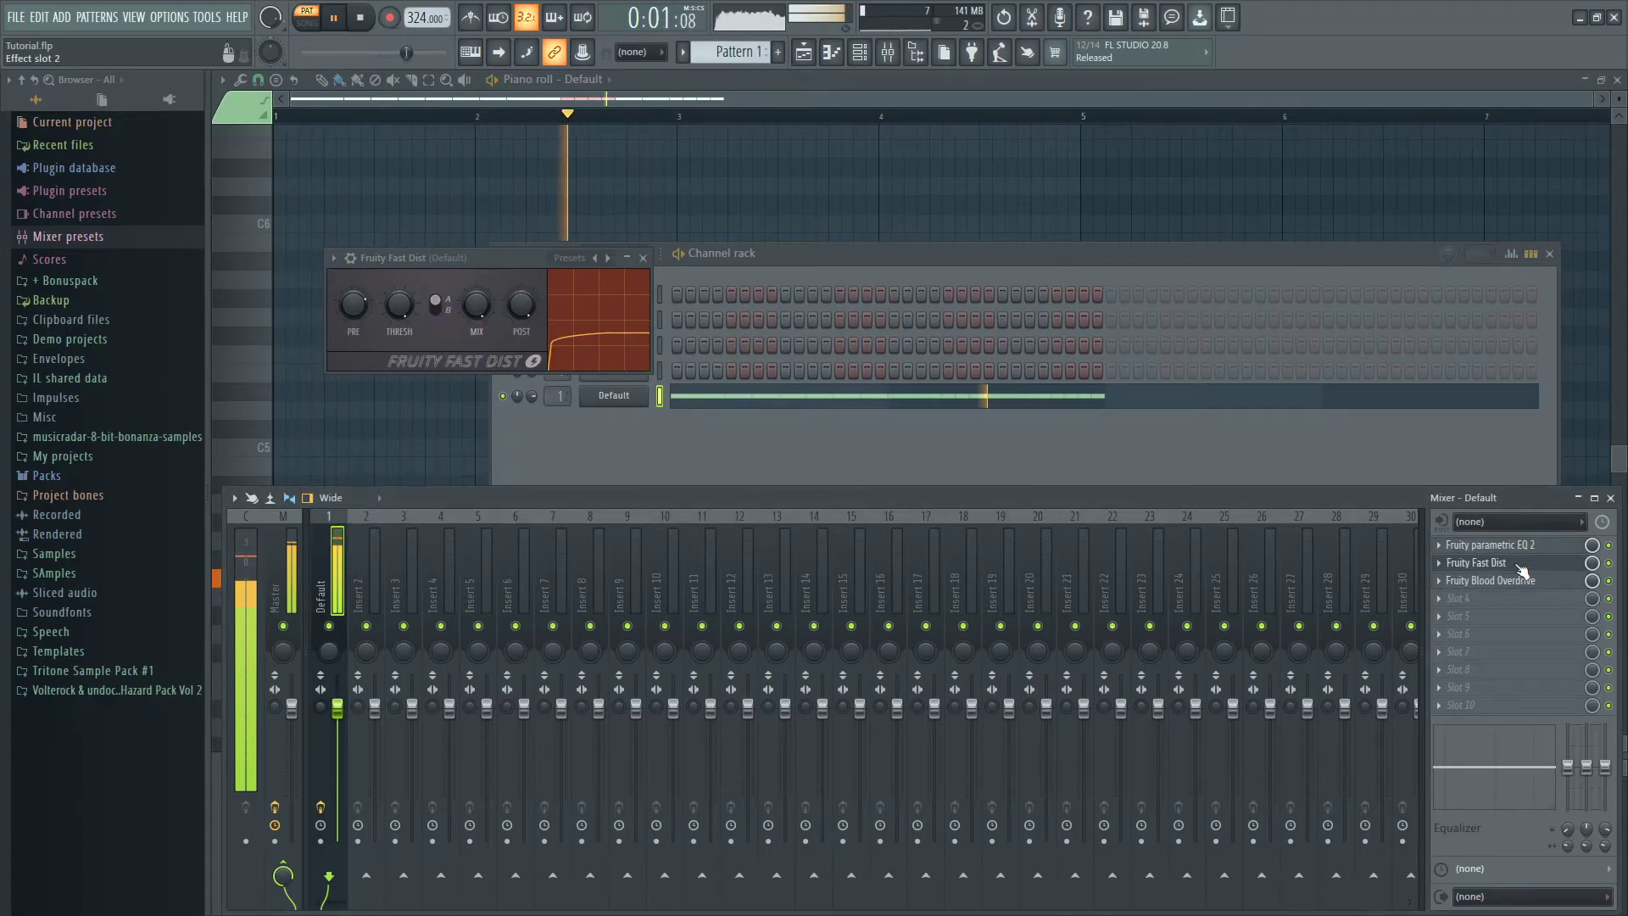
left_click_drag(1522, 571, 1518, 545)
left_click_drag(1487, 708, 1592, 564)
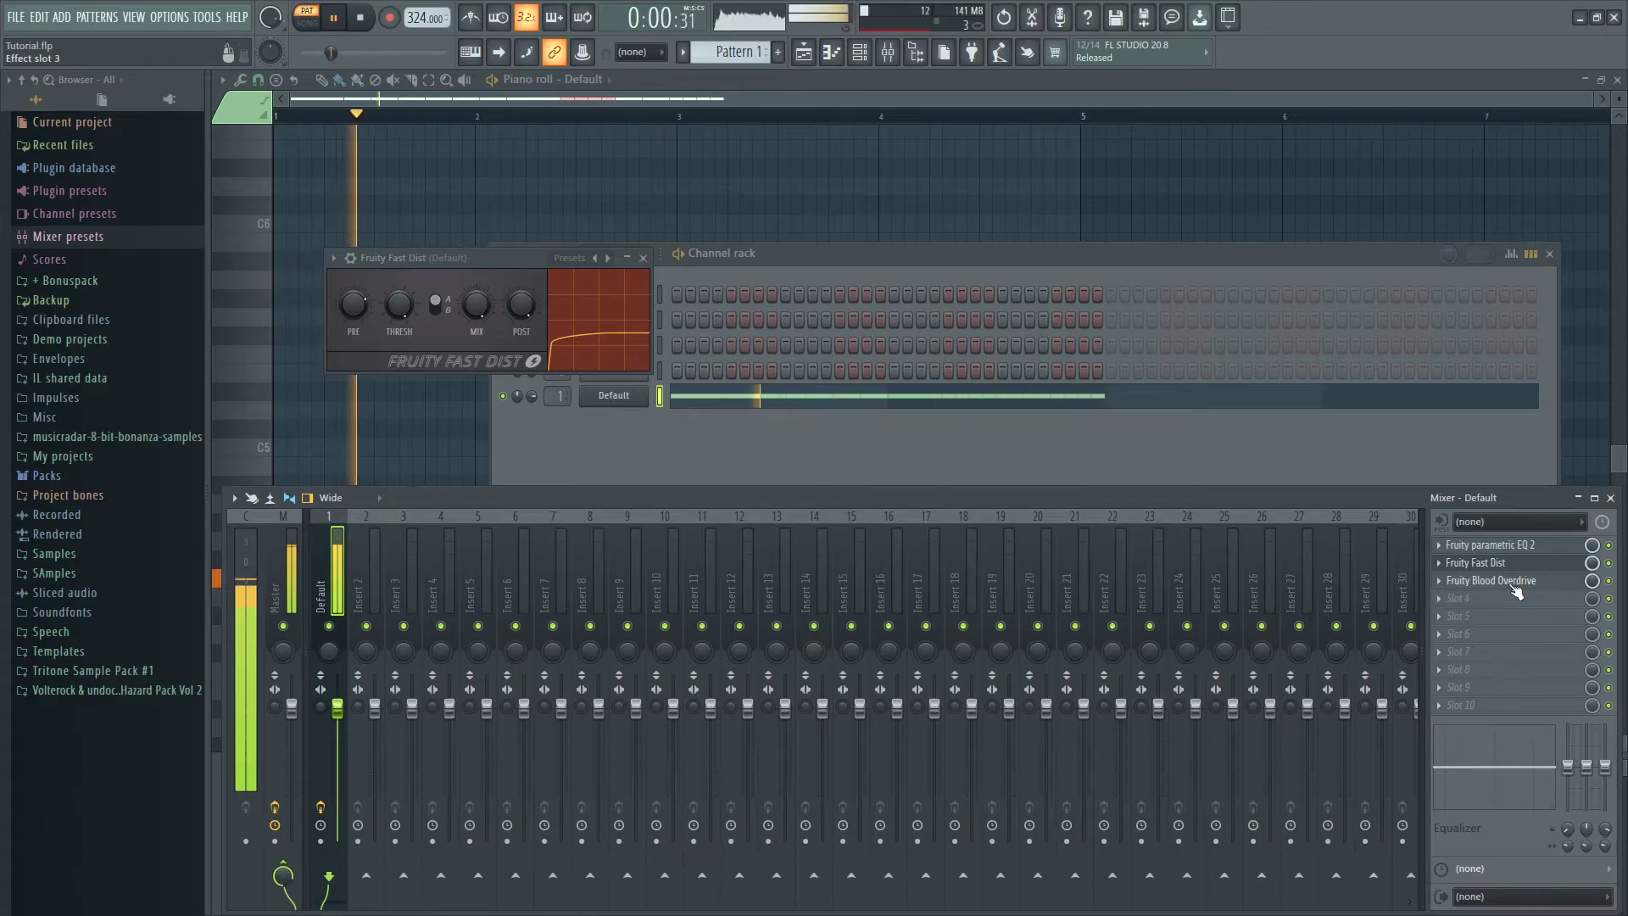
- Add Fruity Soft Clipper with raised threshold and post gain, and reorder the chain so the clipper is first and the EQ last
left_click(1460, 599)
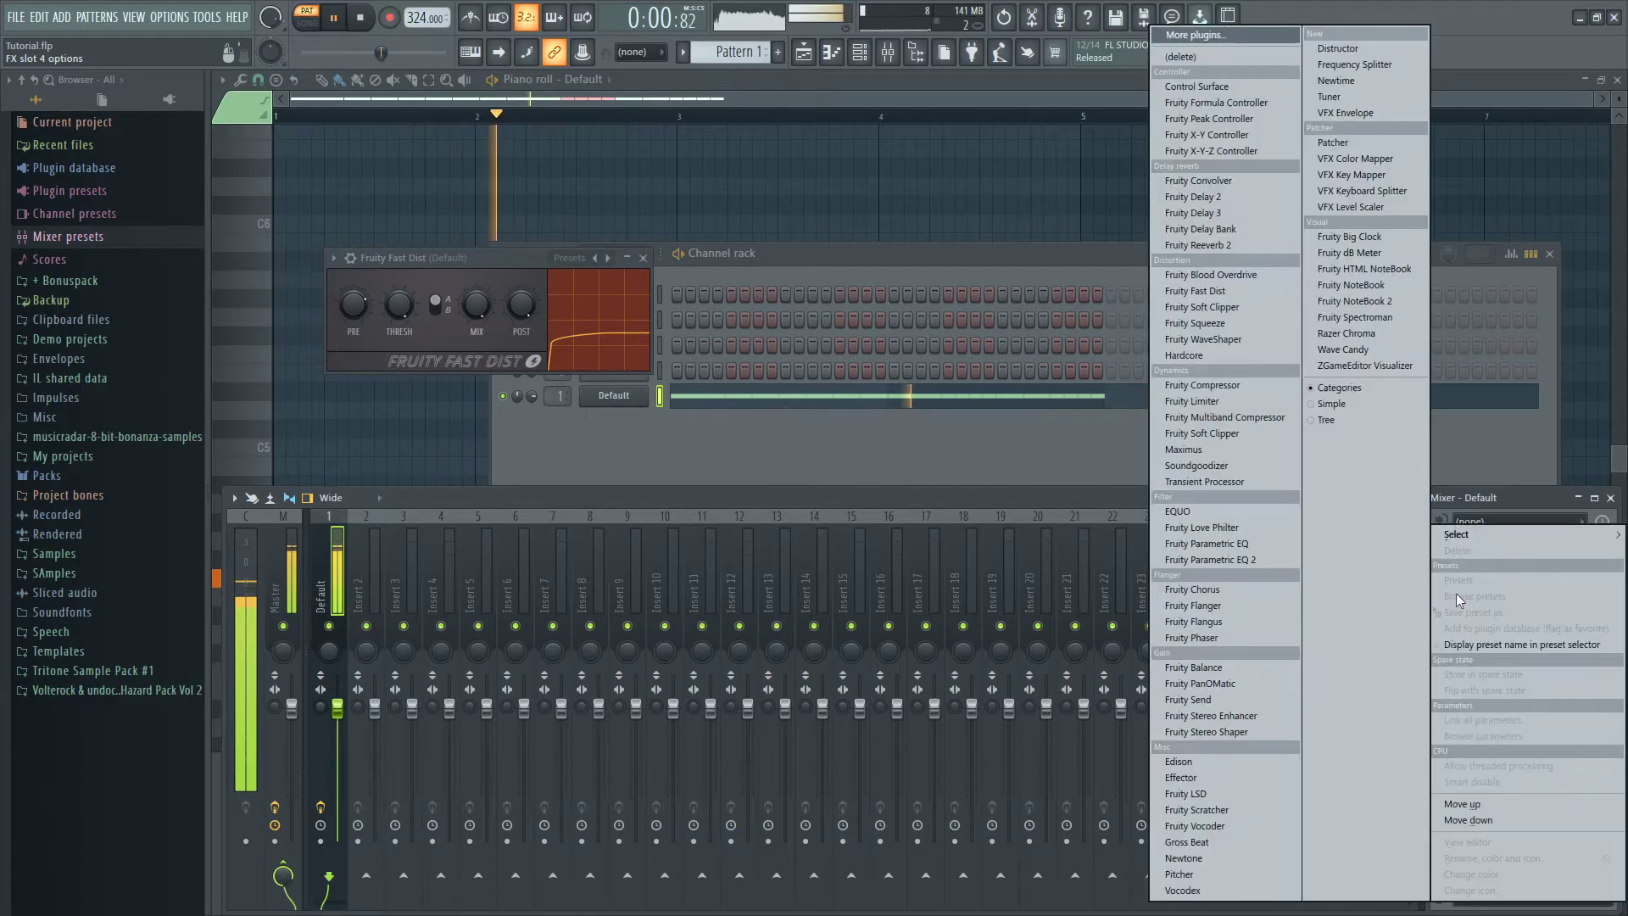
left_click(1202, 307)
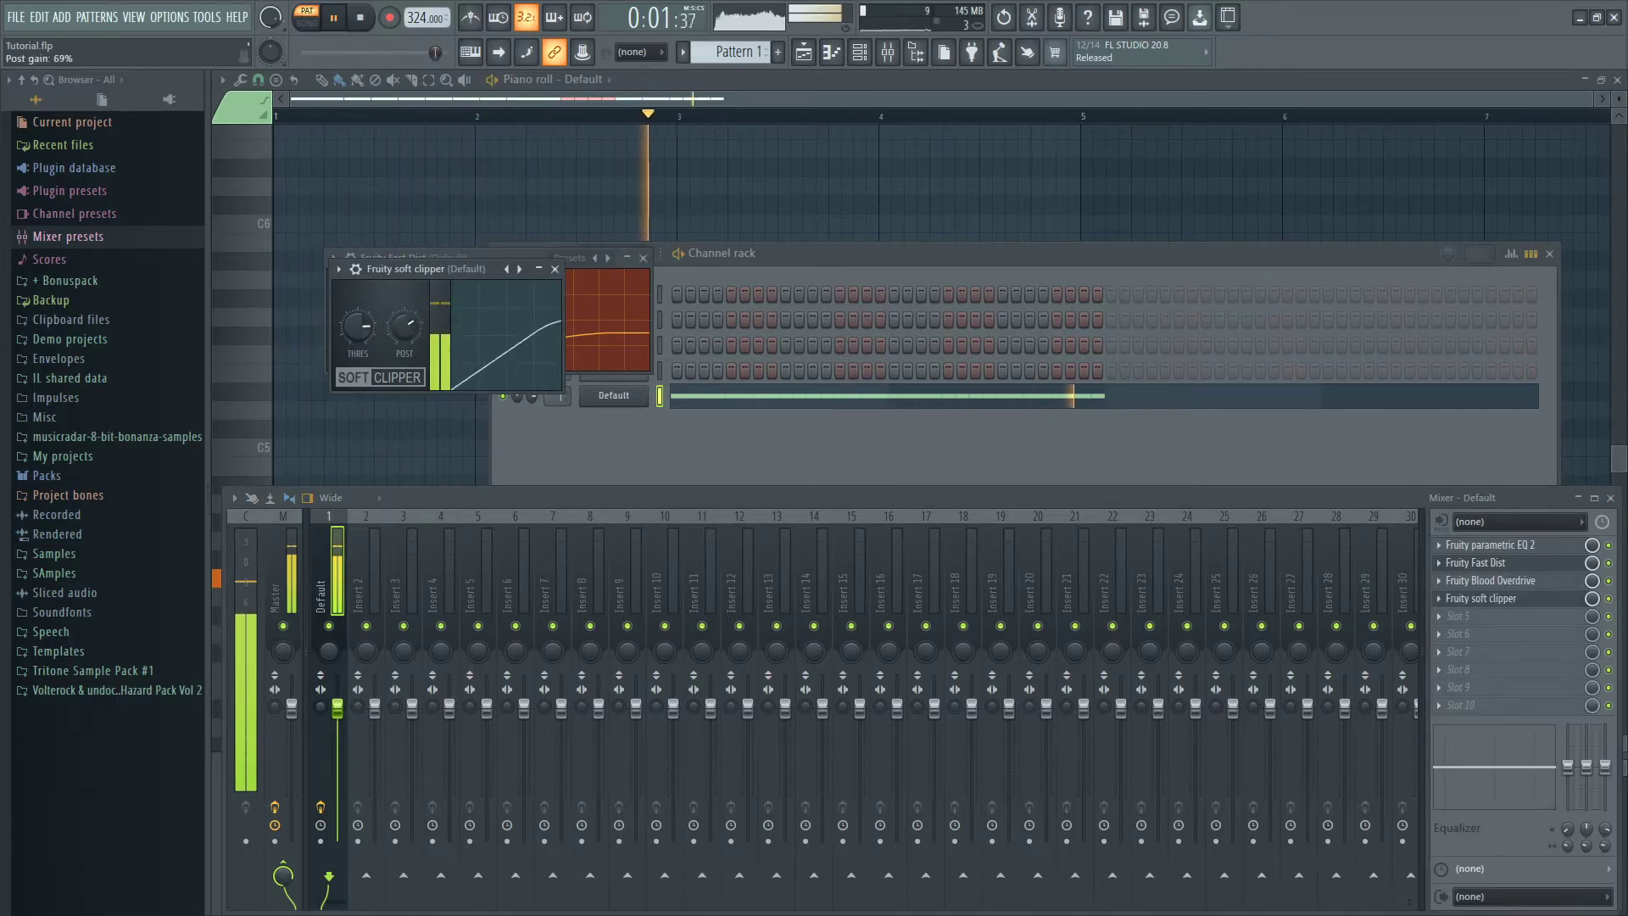
left_click_drag(404, 327, 357, 289)
mouse_move(1490, 598)
left_mouse_down()
mouse_move(1490, 546)
mouse_move(1485, 585)
left_mouse_up()
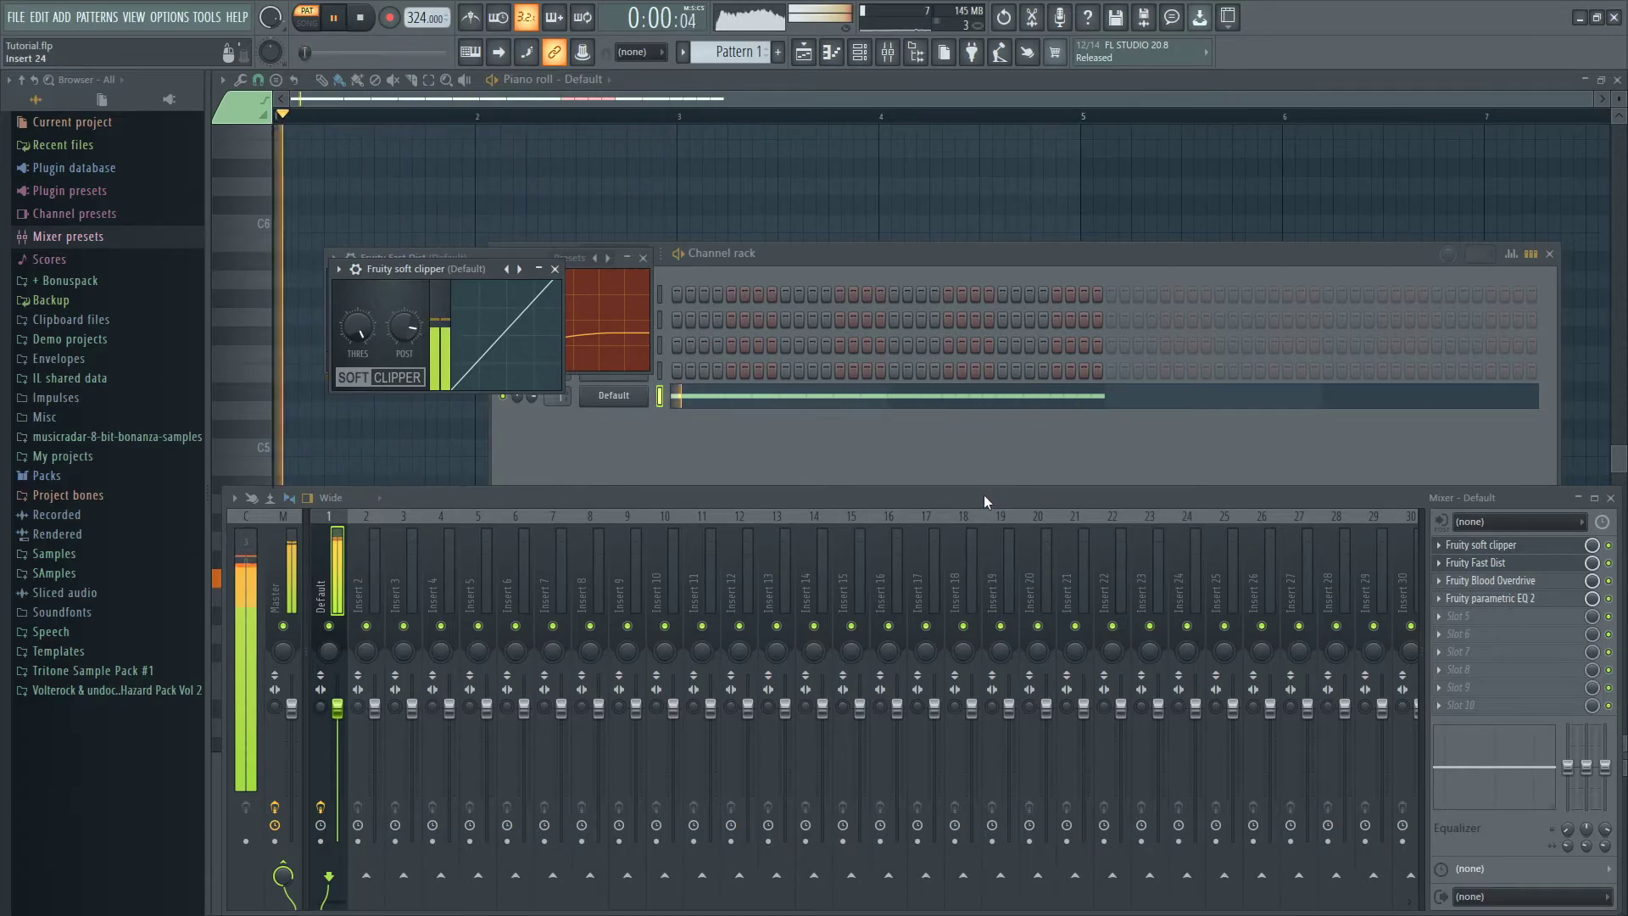
left_click(555, 270)
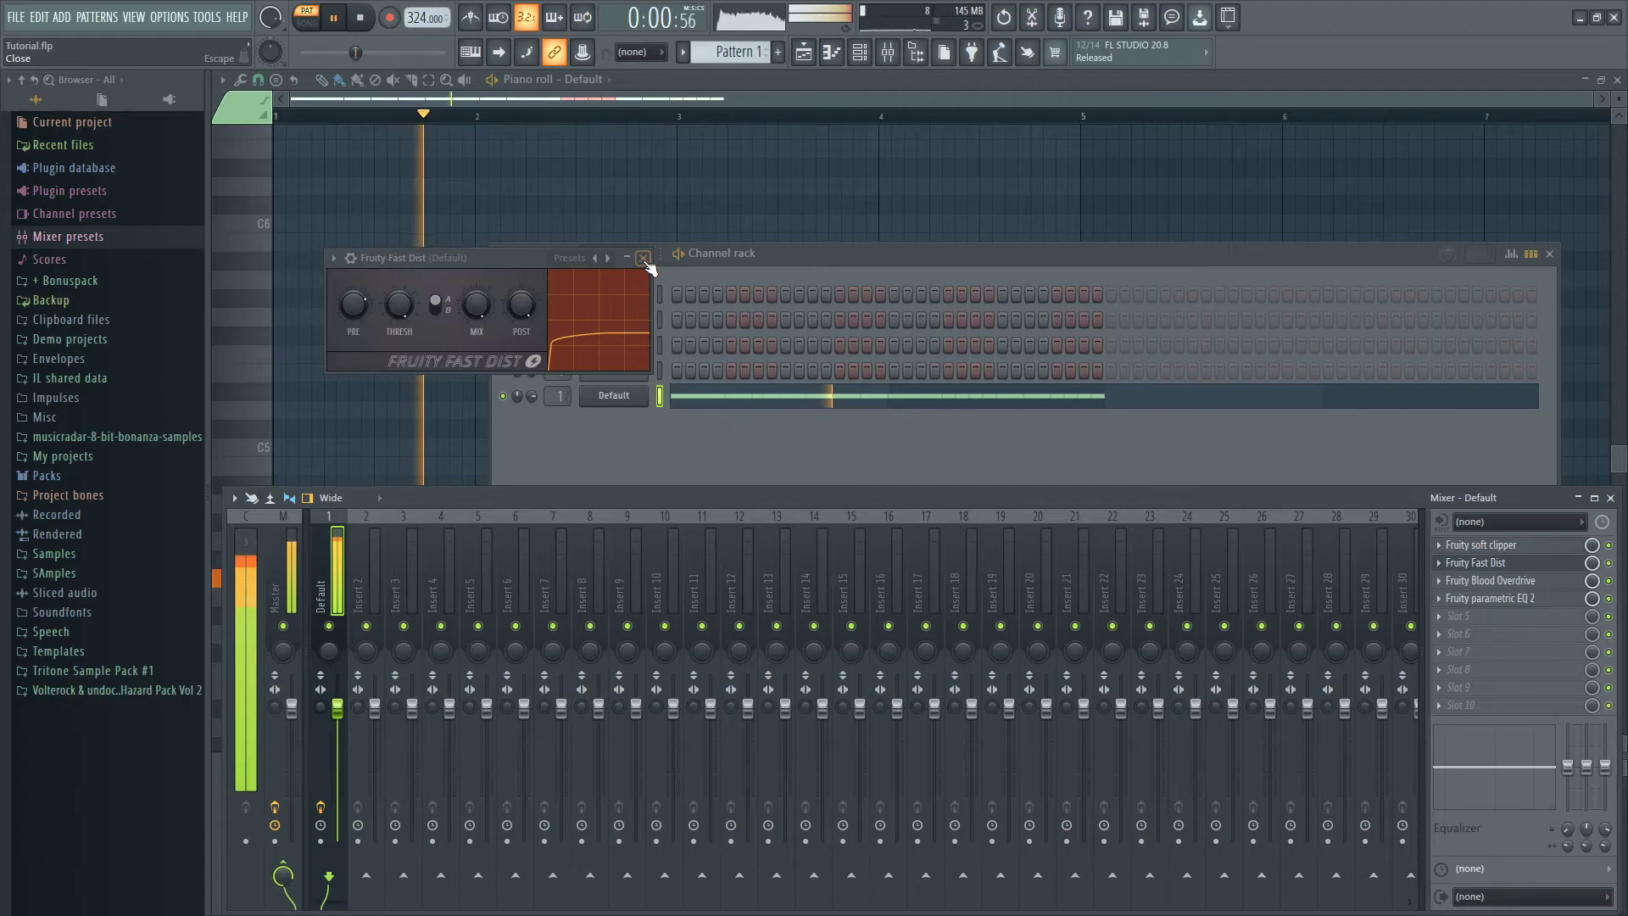
left_click(643, 258)
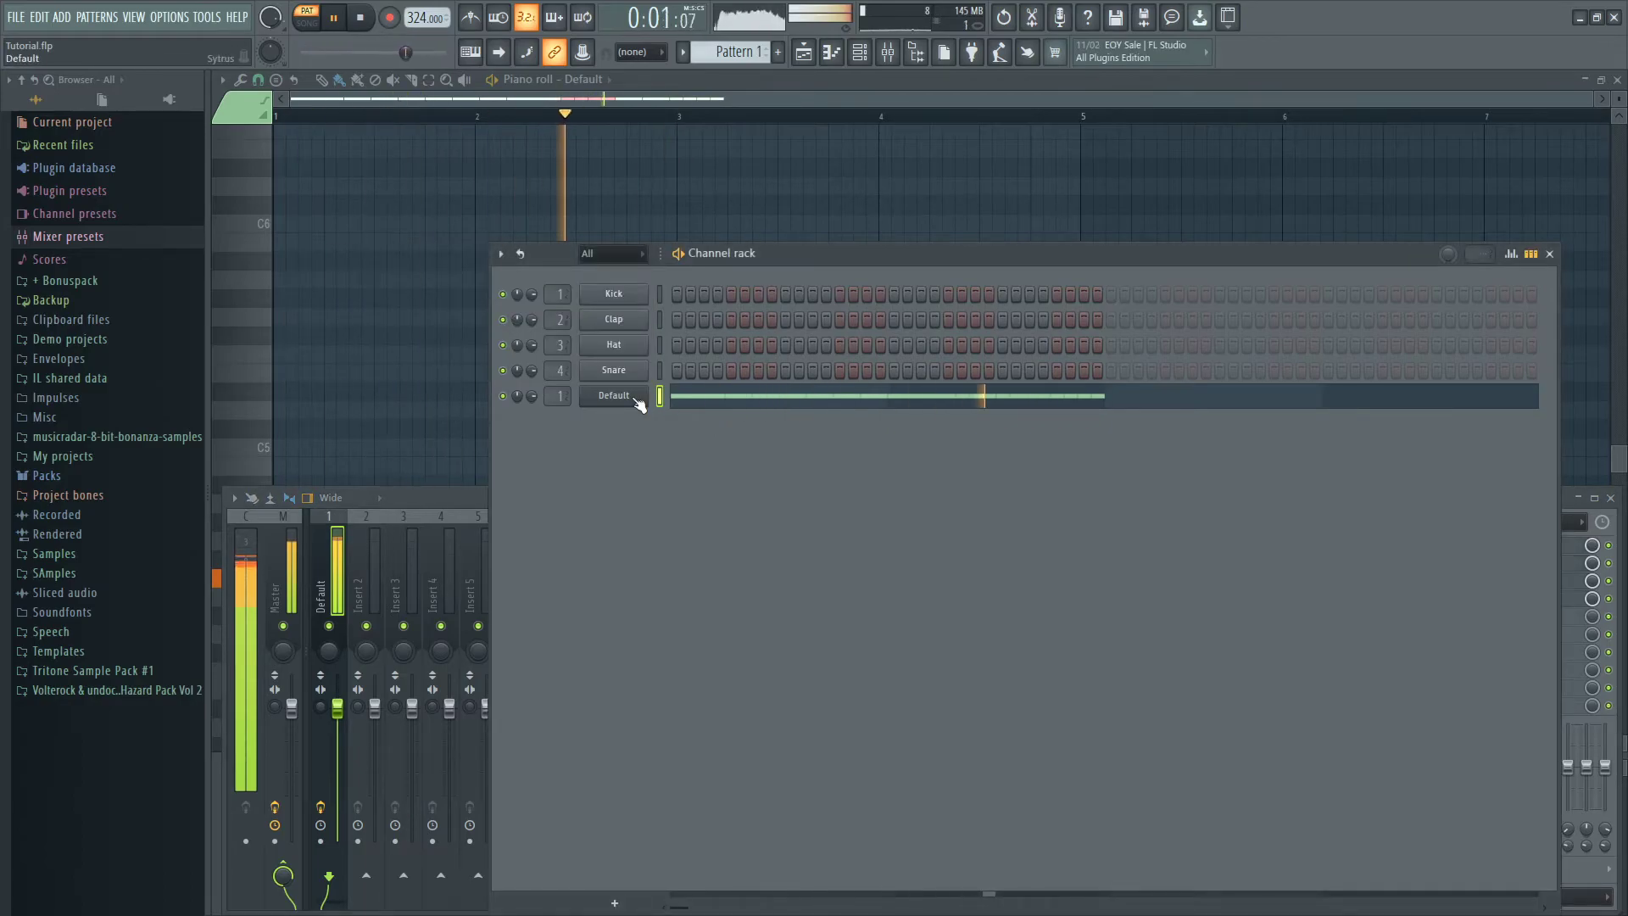
- Stop playback, switch to the empty Pattern 2 and open the Default channel's piano roll
key("space")
scroll(738, 54, "down", 1)
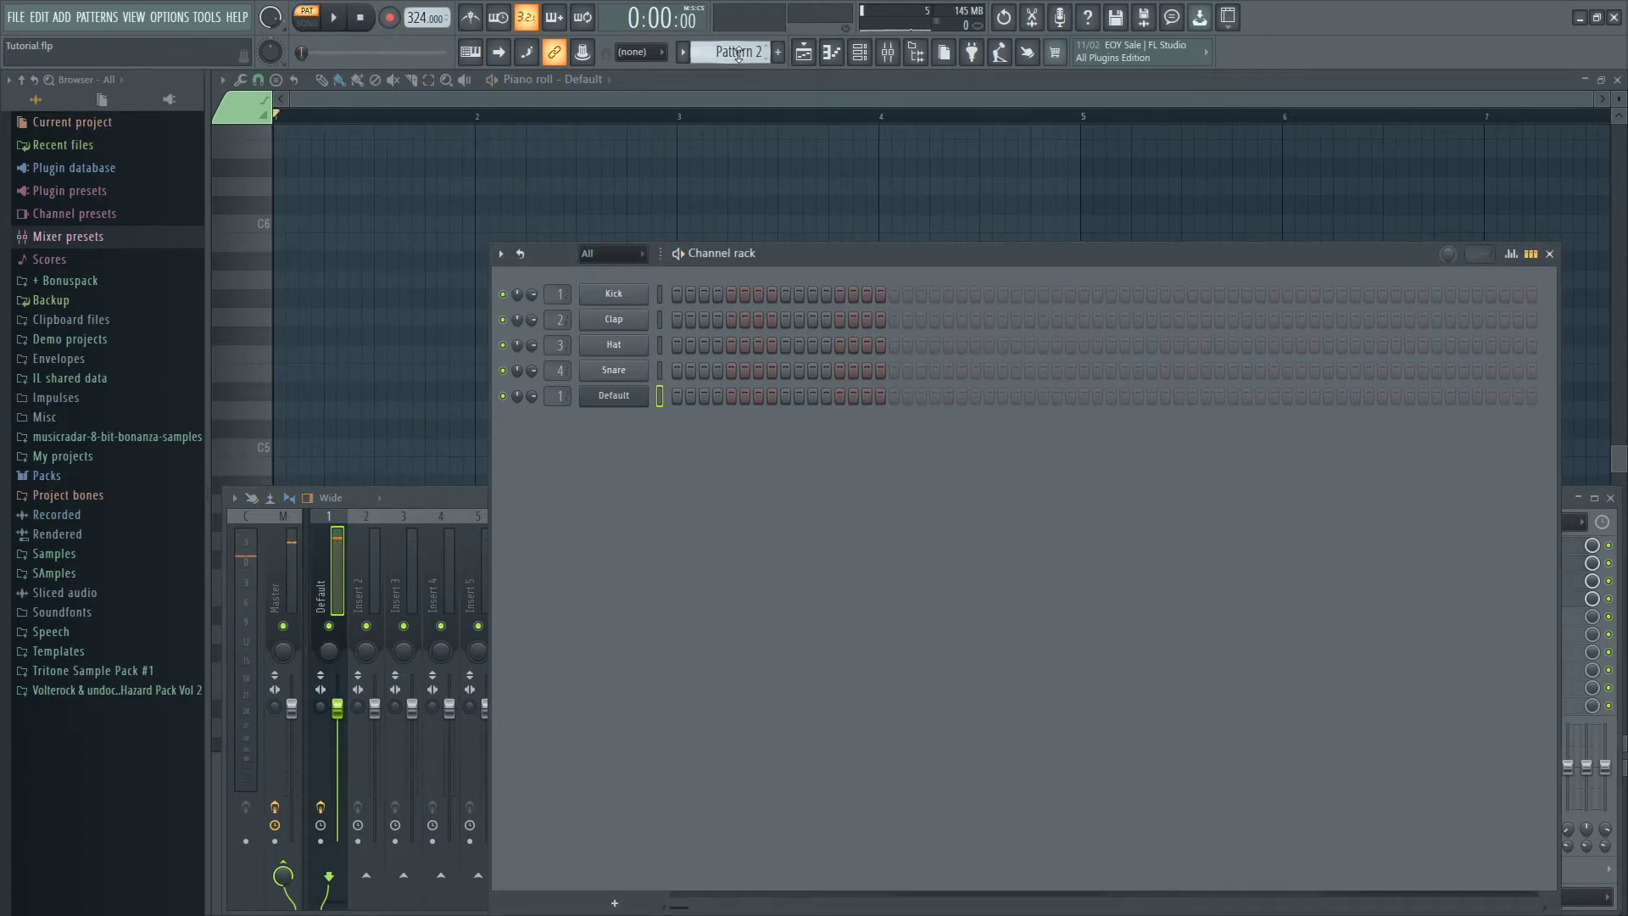
left_click(615, 395)
left_click(936, 160)
right_click(640, 393)
left_click(665, 399)
right_click(643, 393)
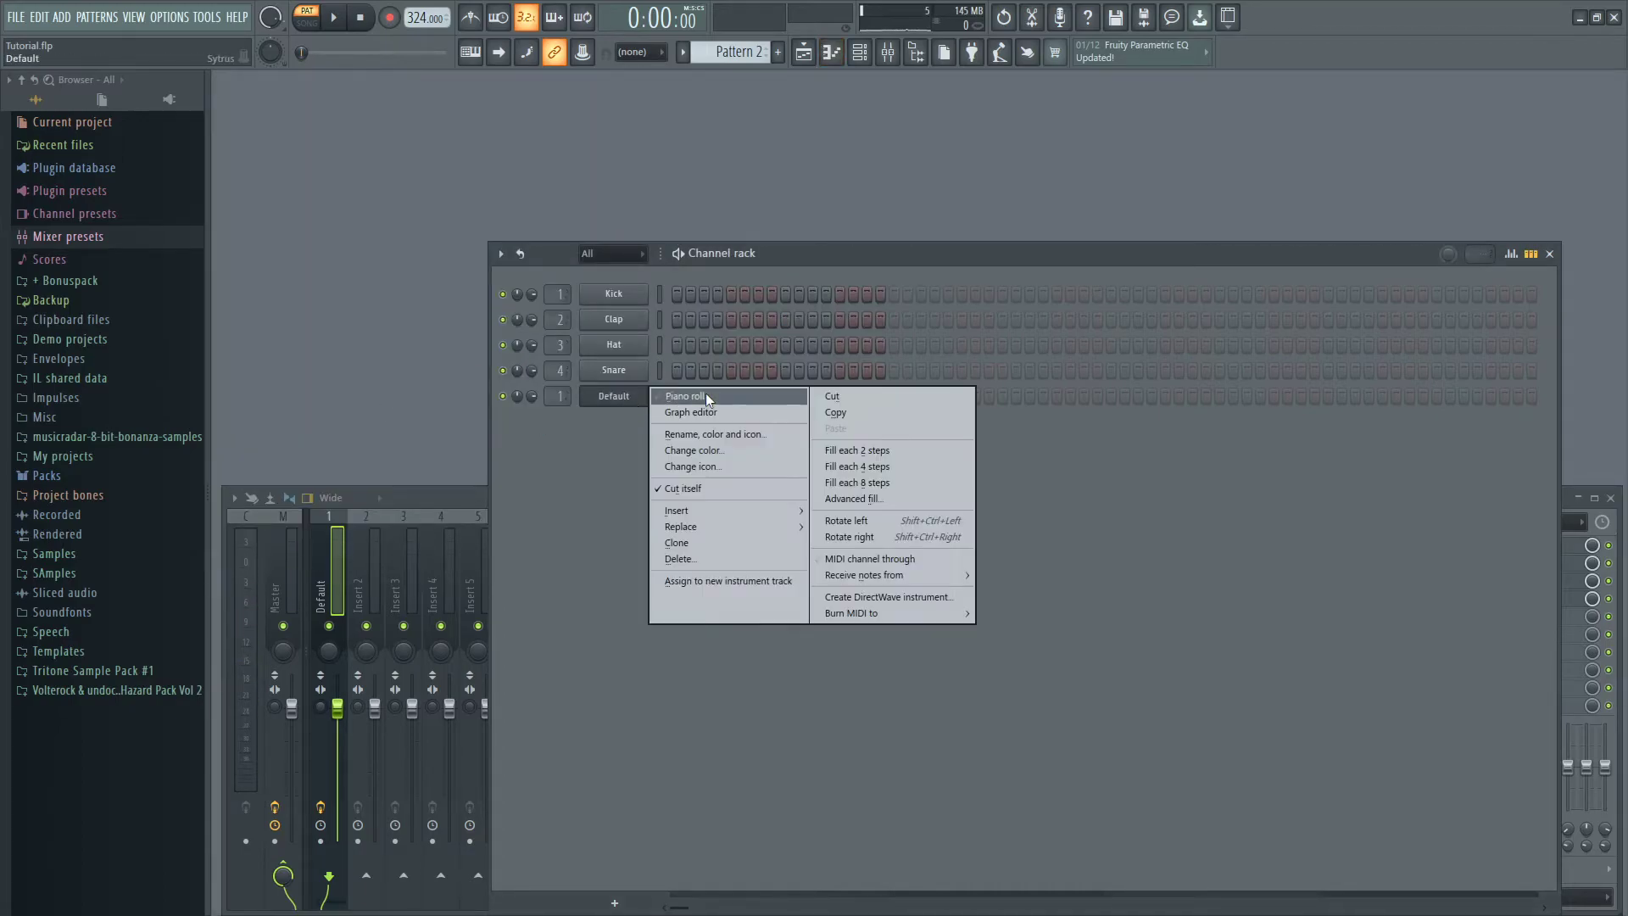
left_click(706, 395)
- Draw a one-bar F4 note at the start of Pattern 2 and audition it
left_click(275, 455)
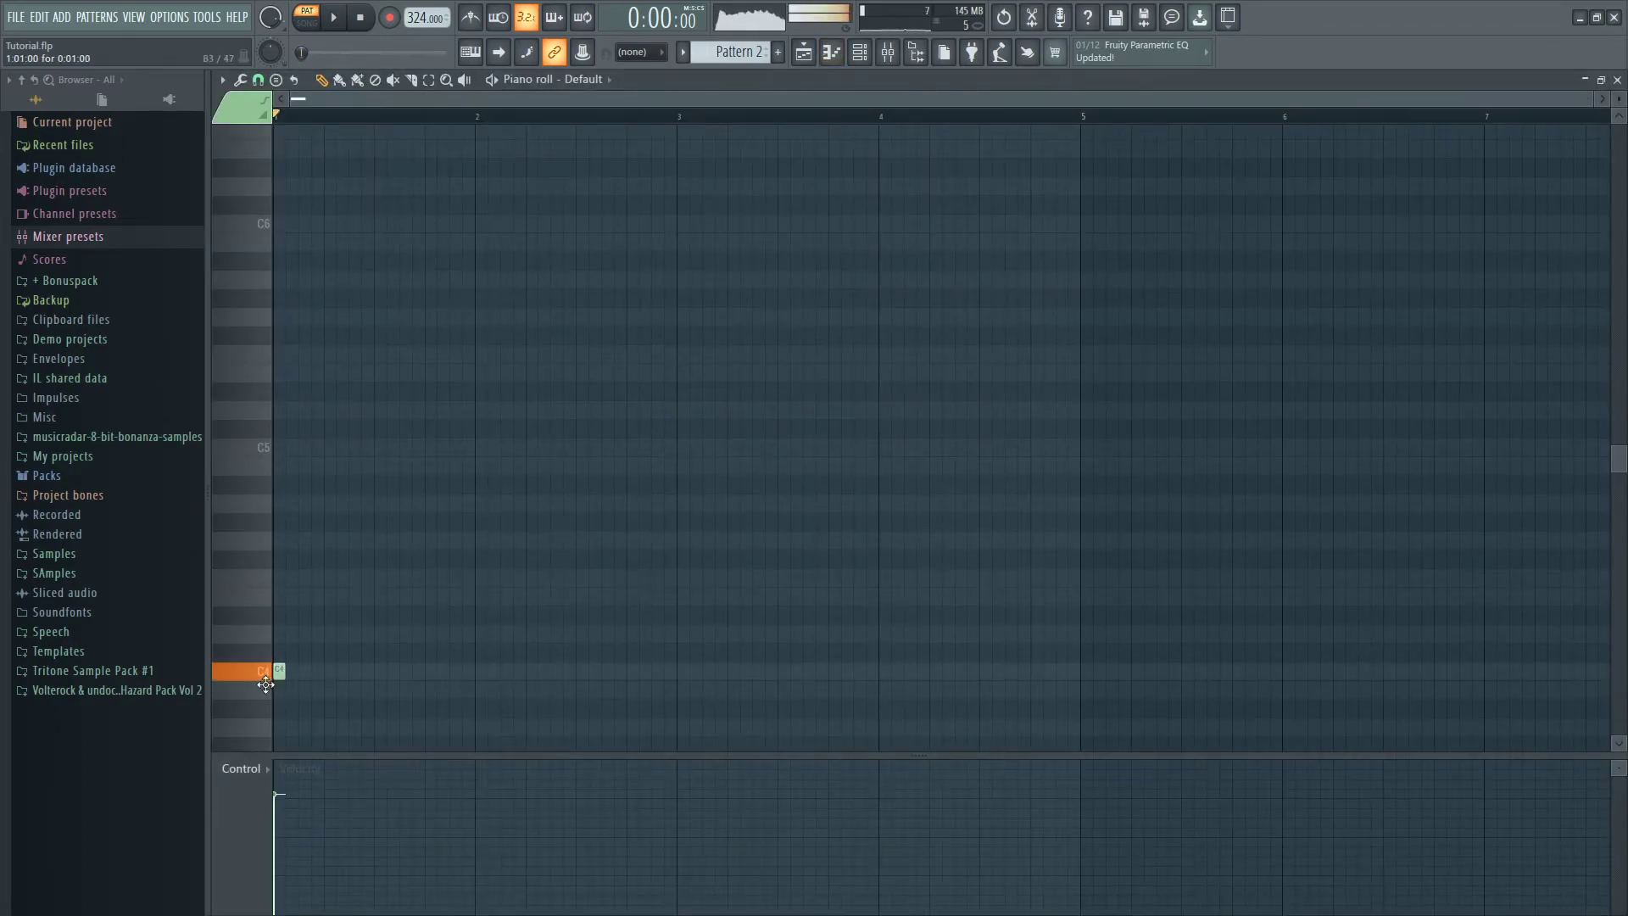
left_click_drag(279, 579, 474, 576)
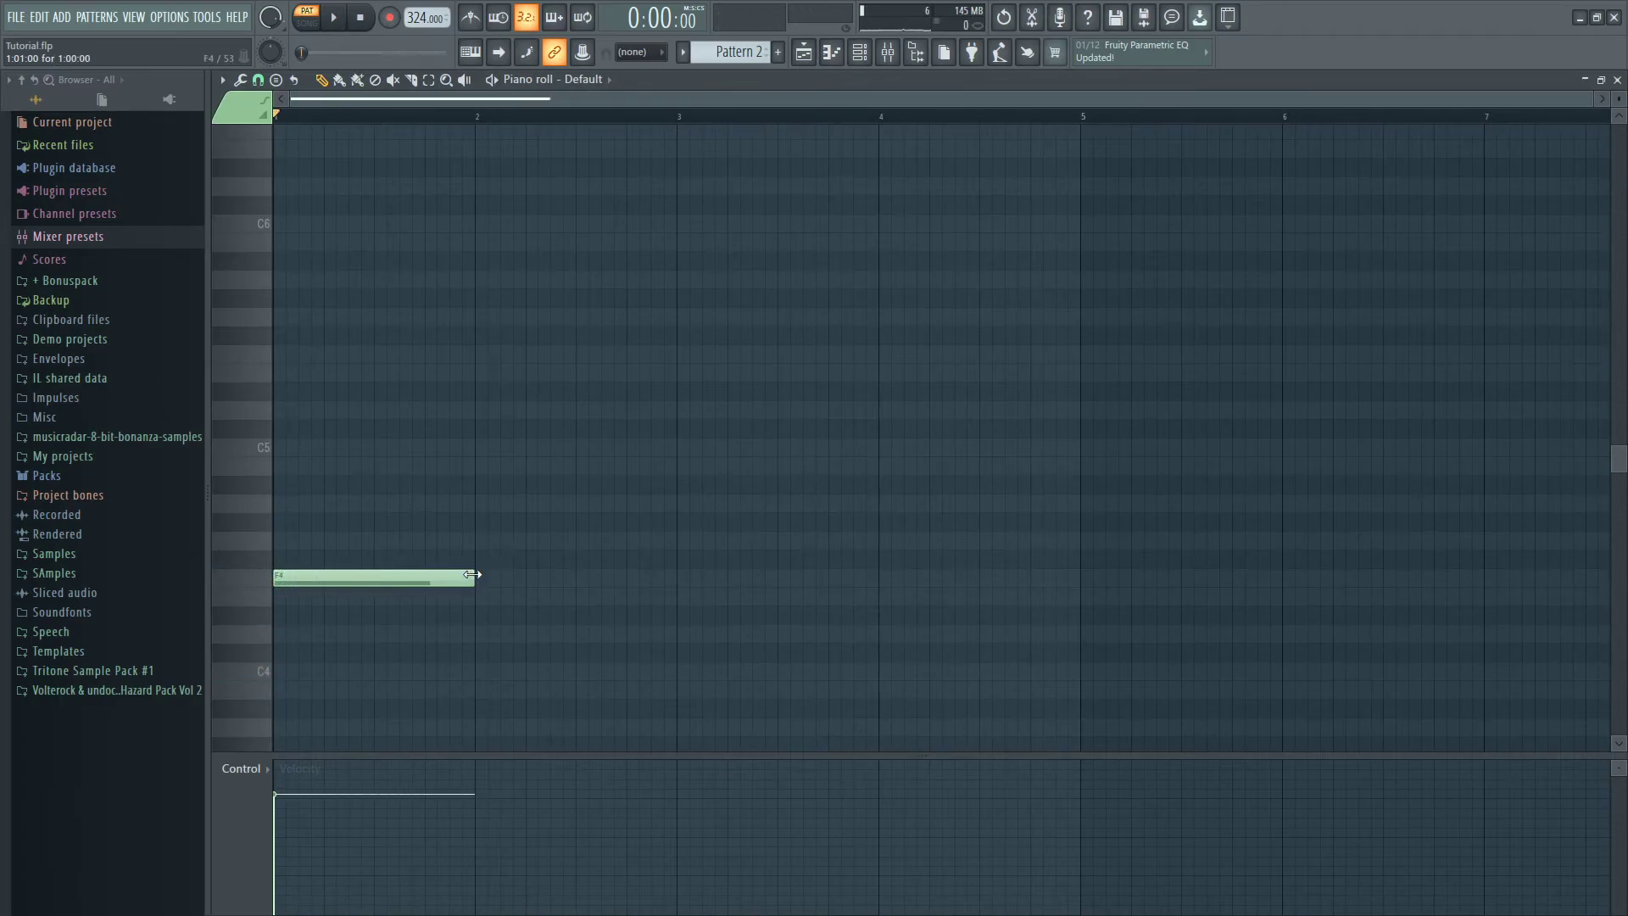
key("space")
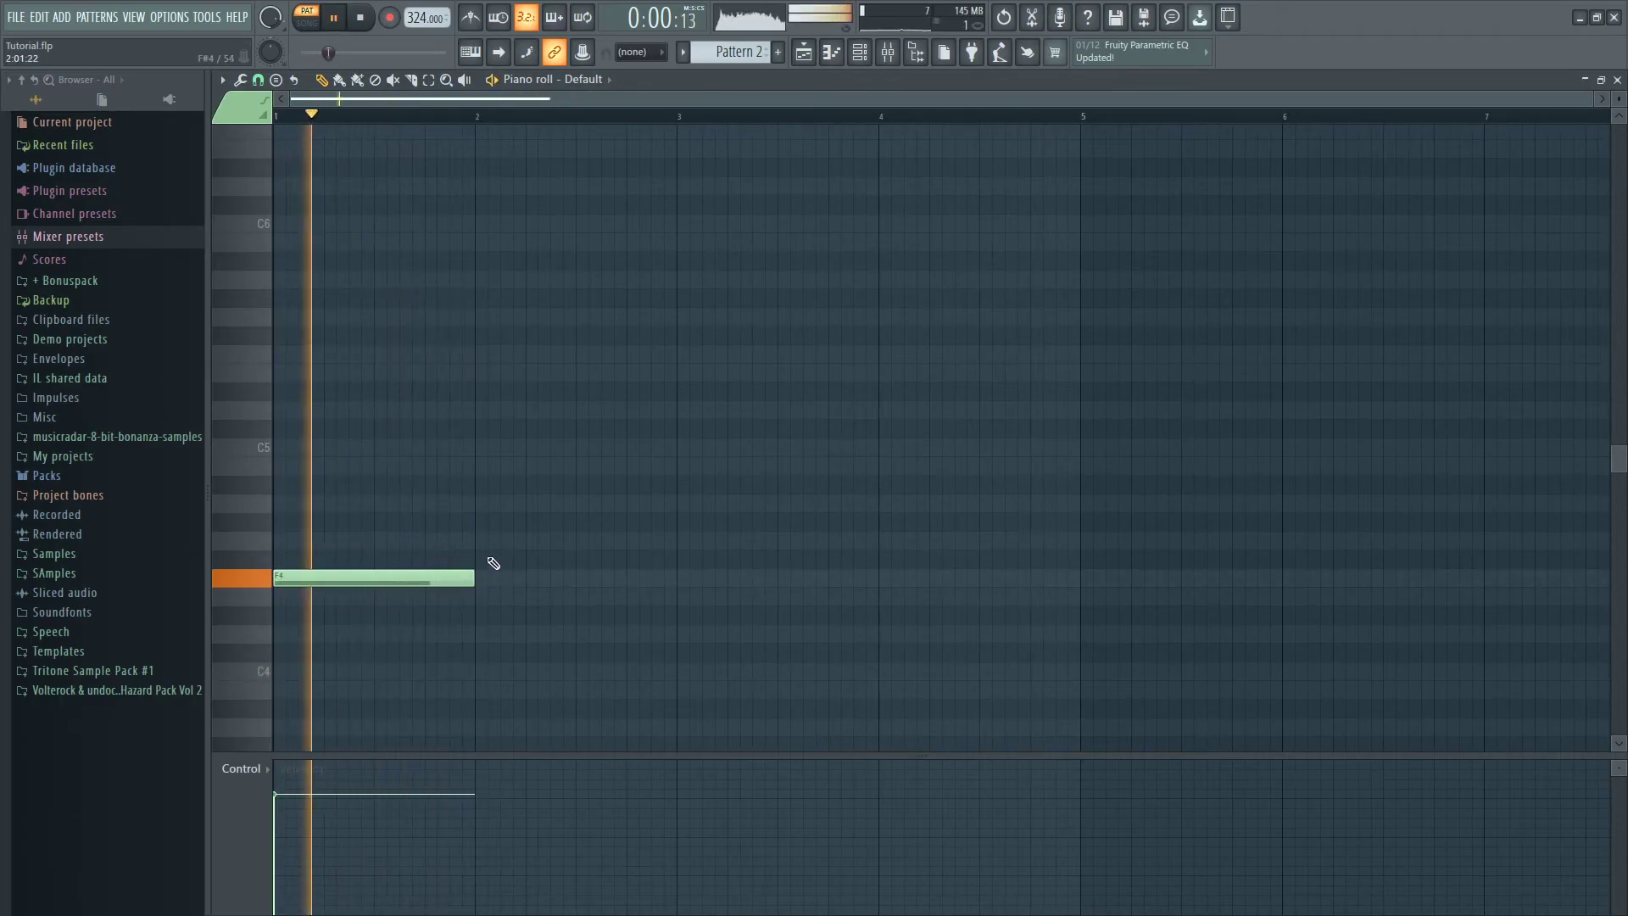
key("space")
- With Pattern 2 placed at bar 1 of playlist Track 1, load Edison in the insert's last effect slot and switch to song mode
left_click(807, 52)
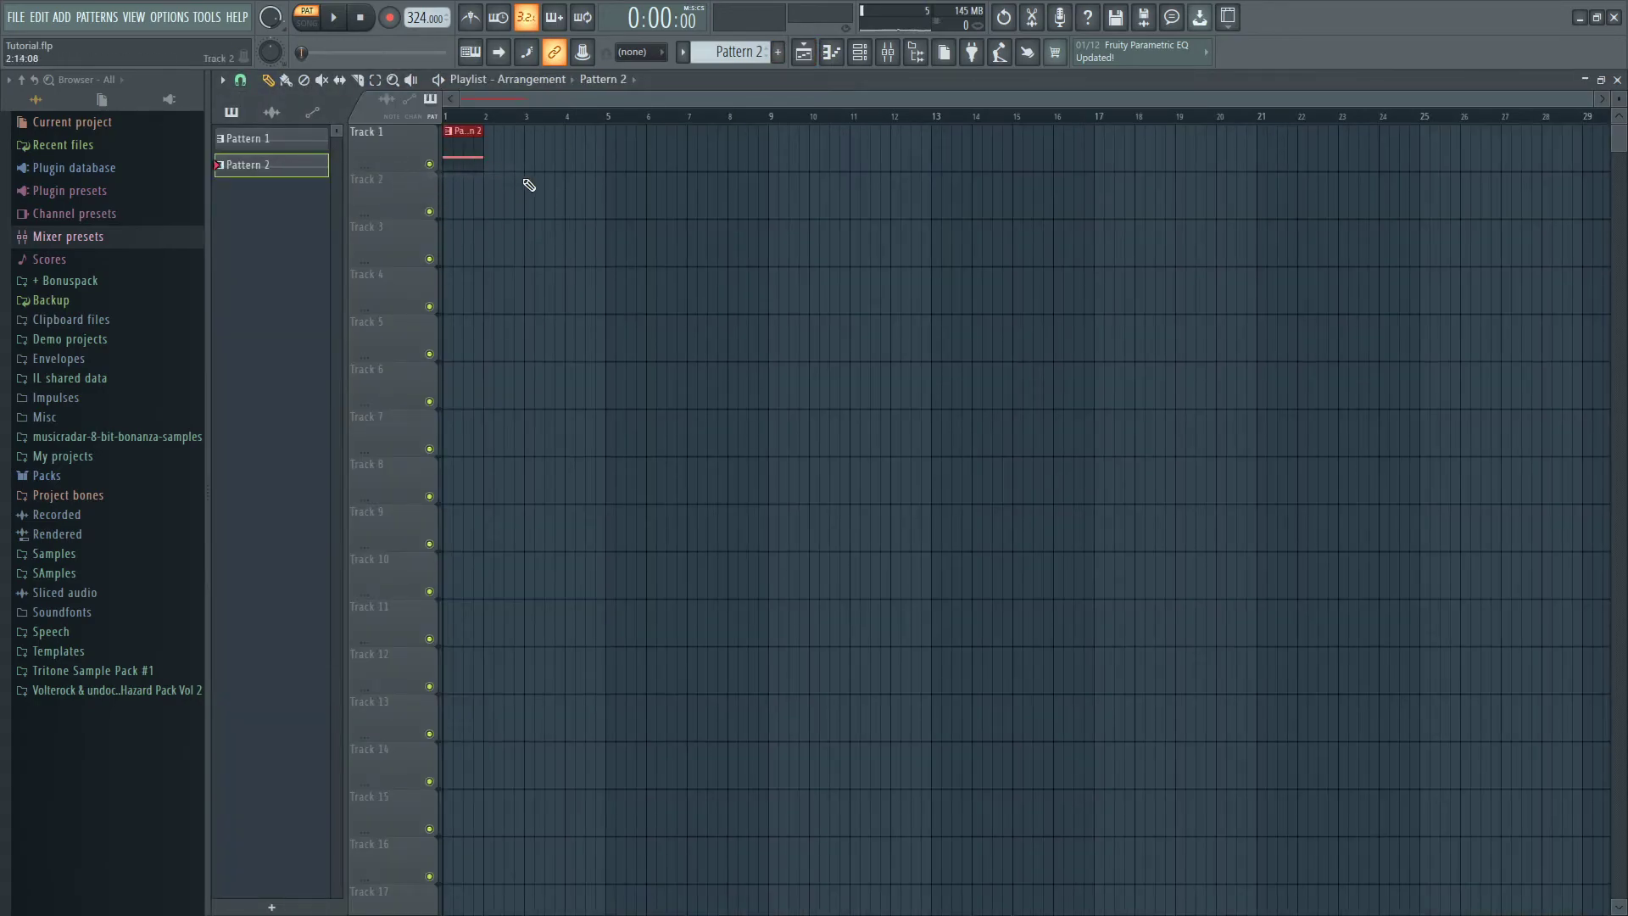
key("F9")
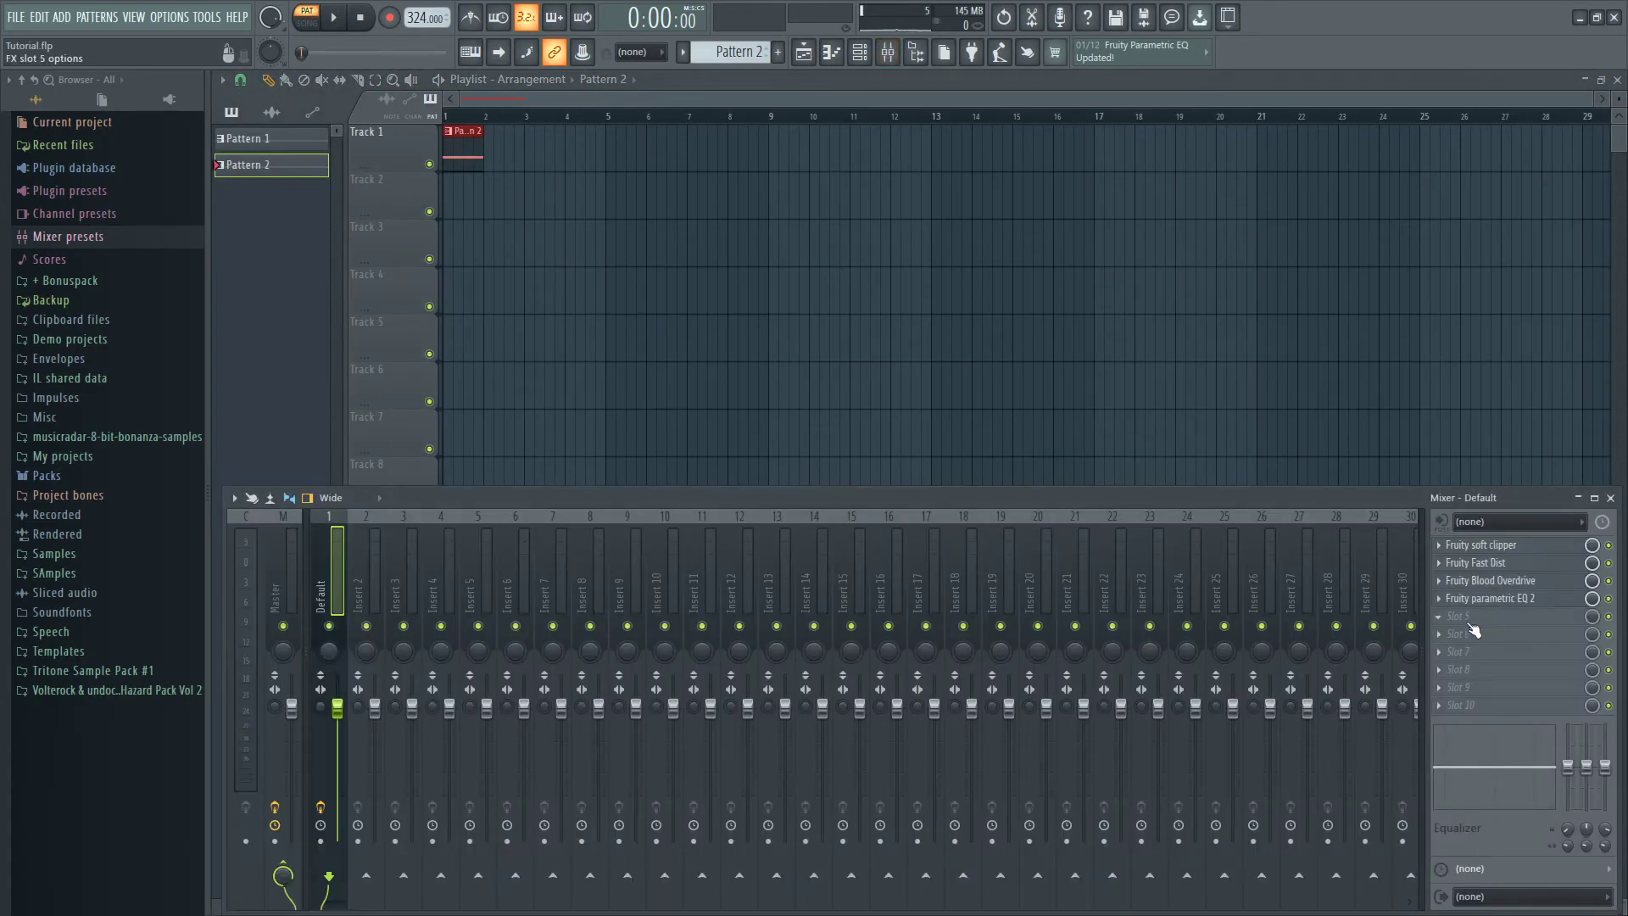
left_click(1459, 689)
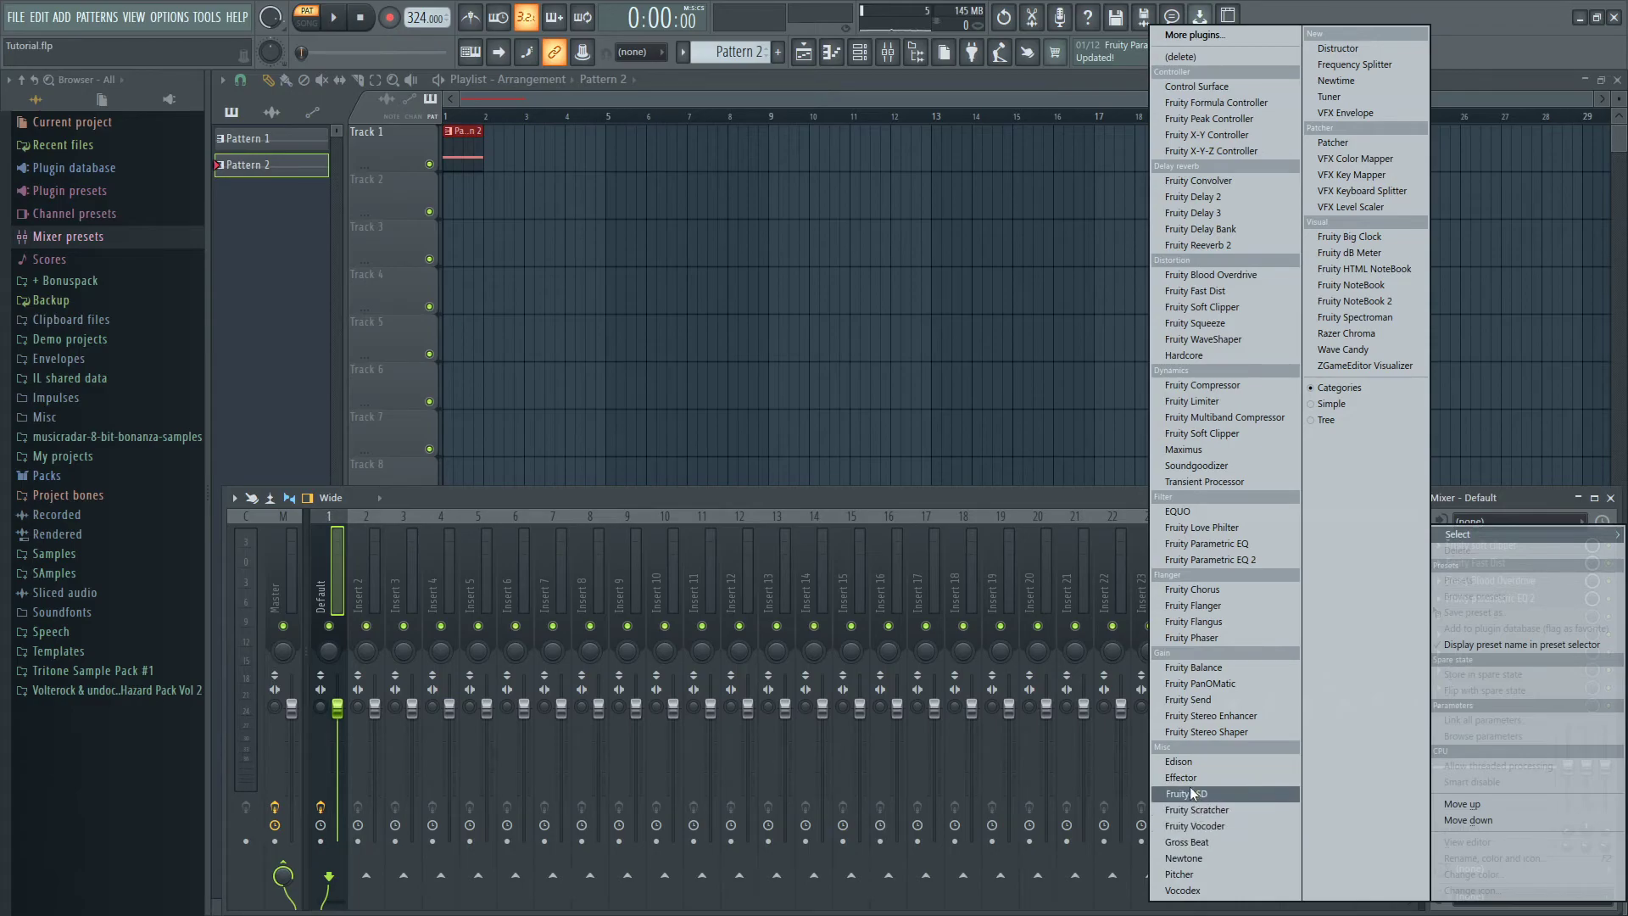
left_click(1183, 762)
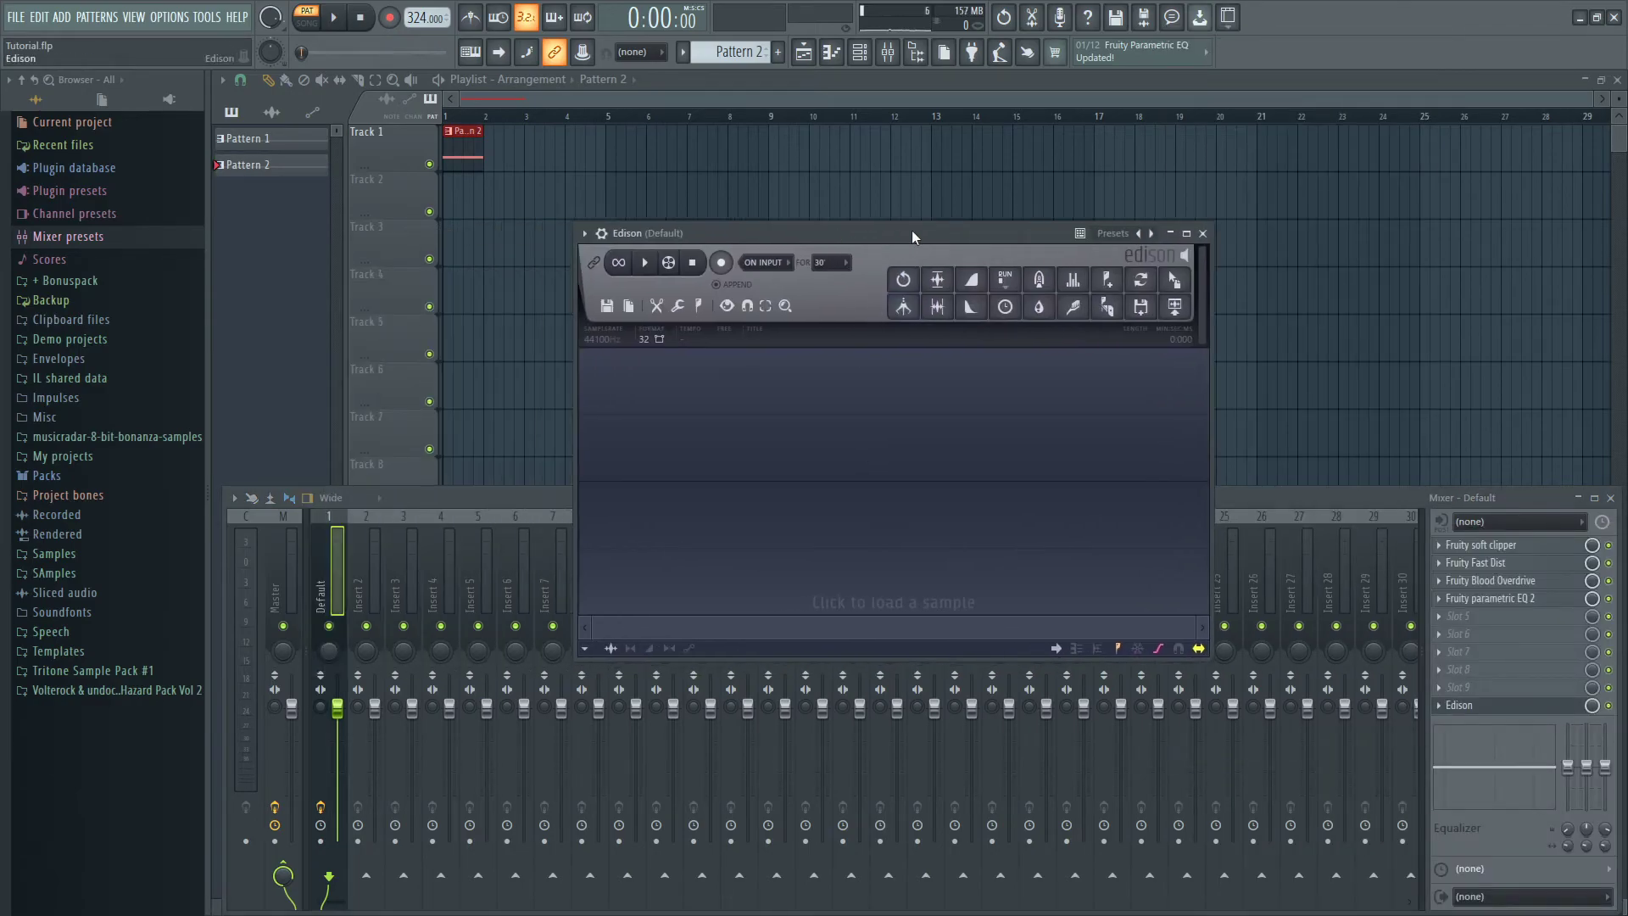
left_click(312, 22)
left_click(335, 18)
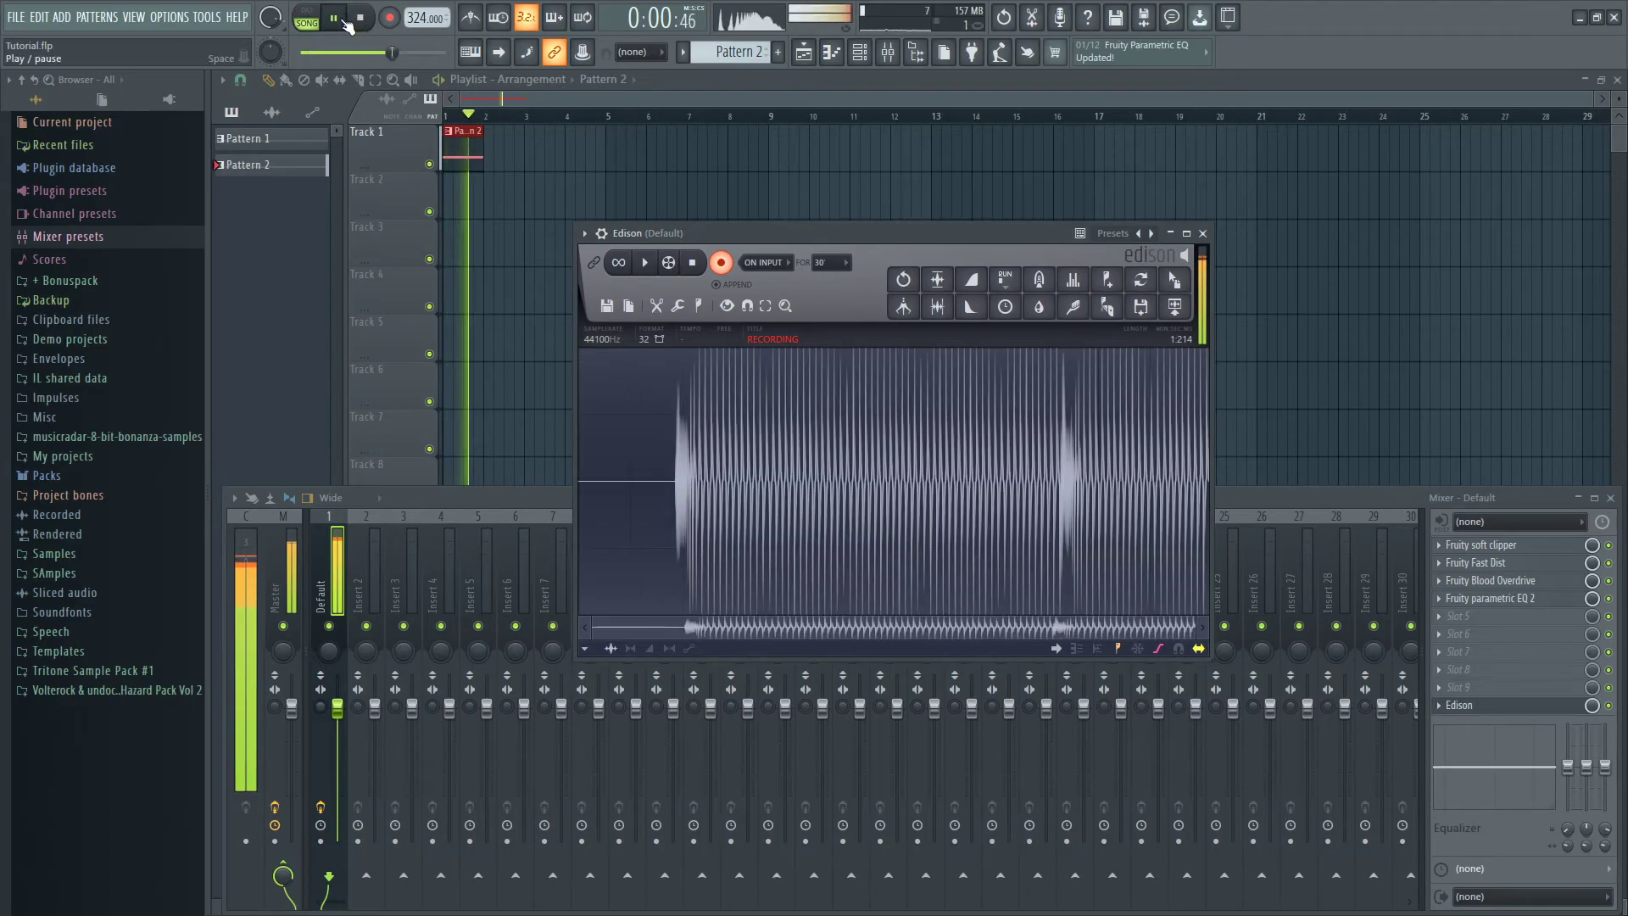
left_click(722, 263)
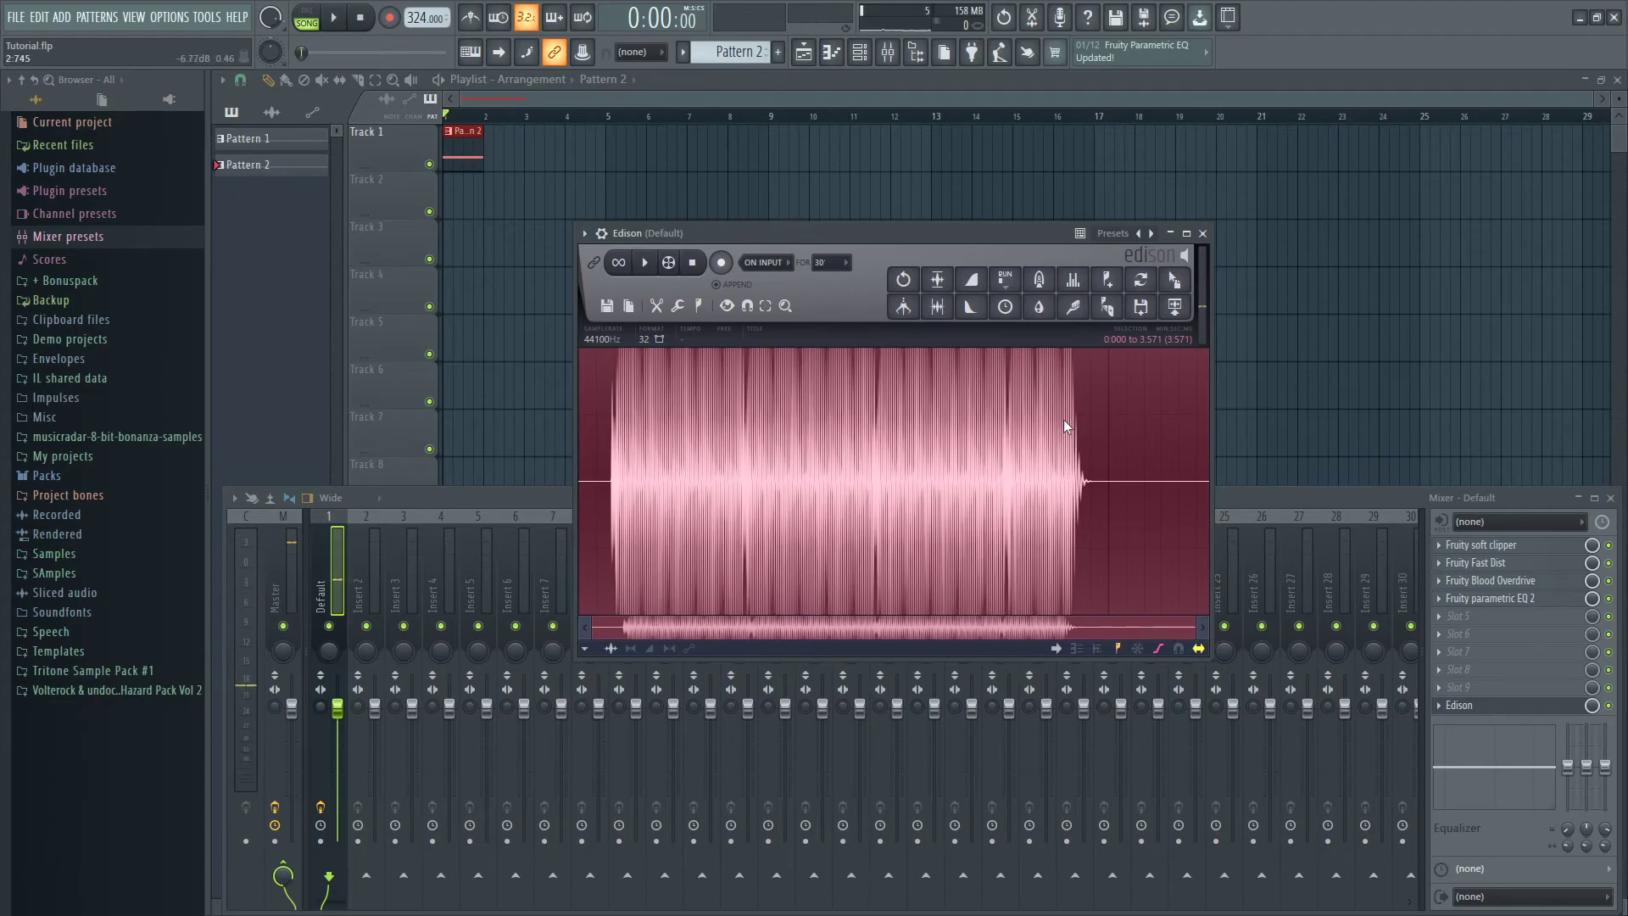
key("Delete")
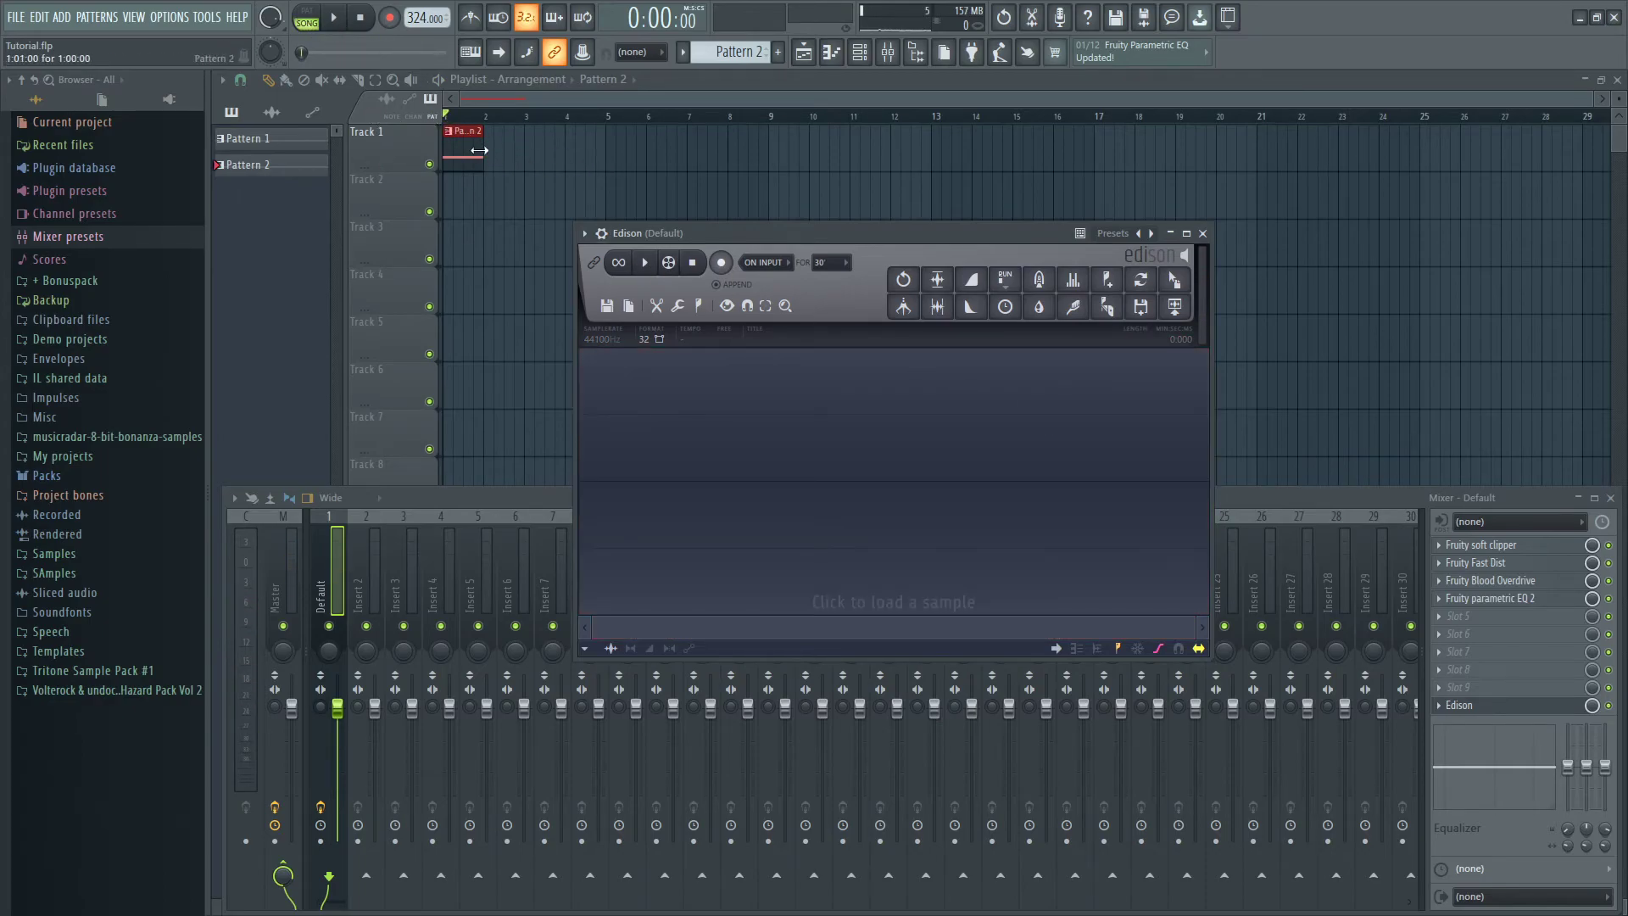
- Extend the Pattern 2 clip to four bars and record the single note with its silent tail into Edison
left_click_drag(479, 150, 614, 144)
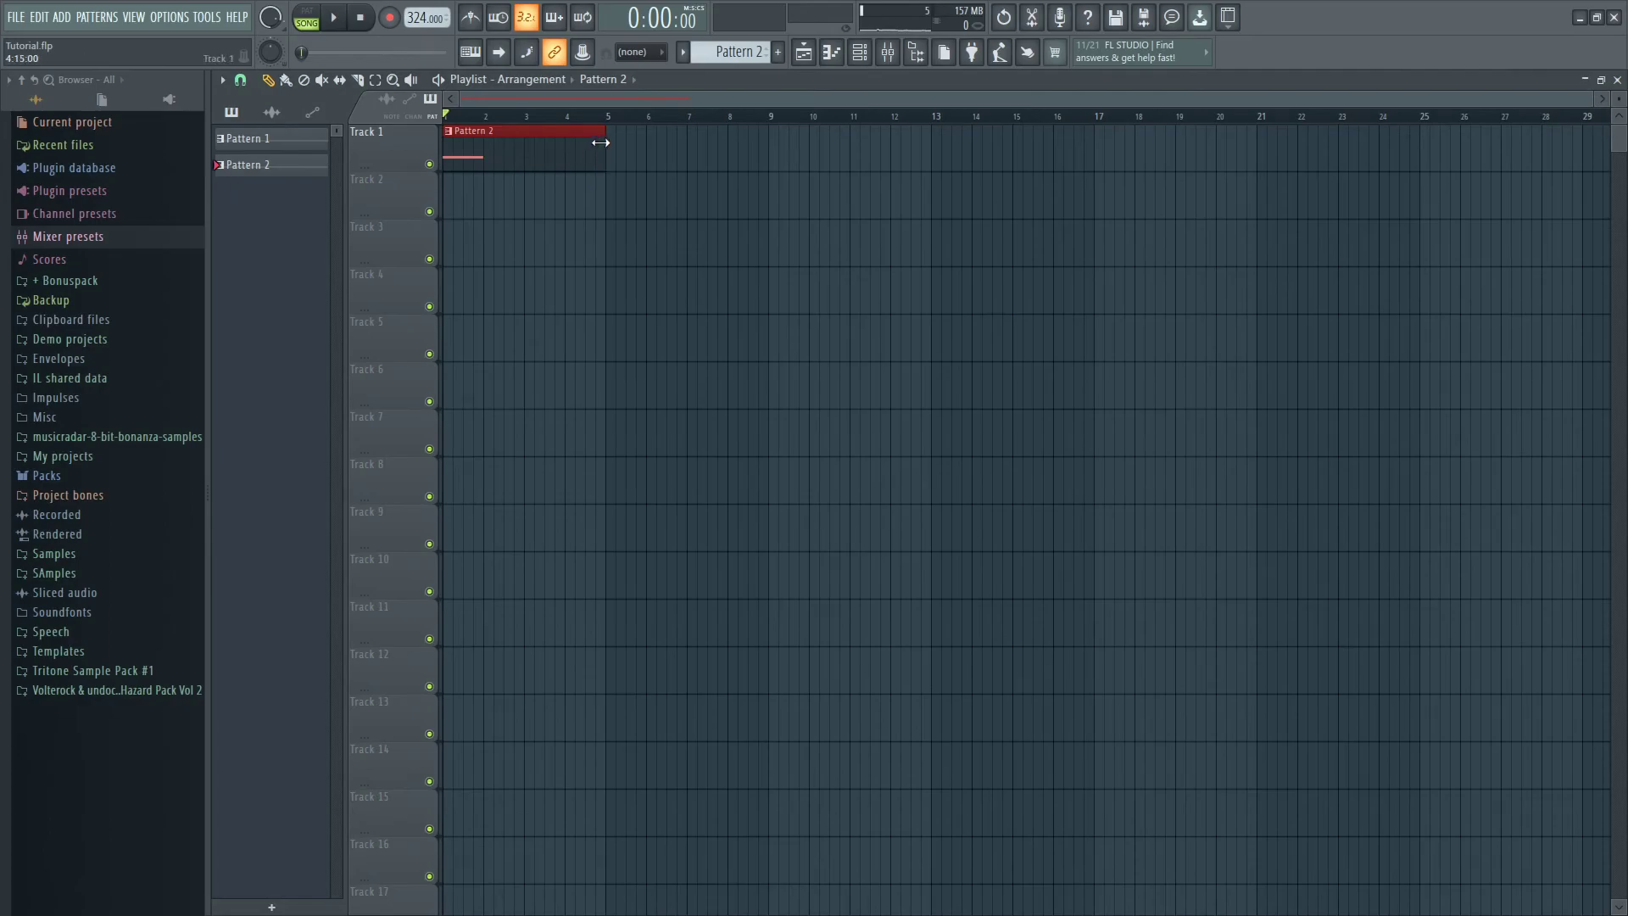
key("F9")
left_click(1485, 711)
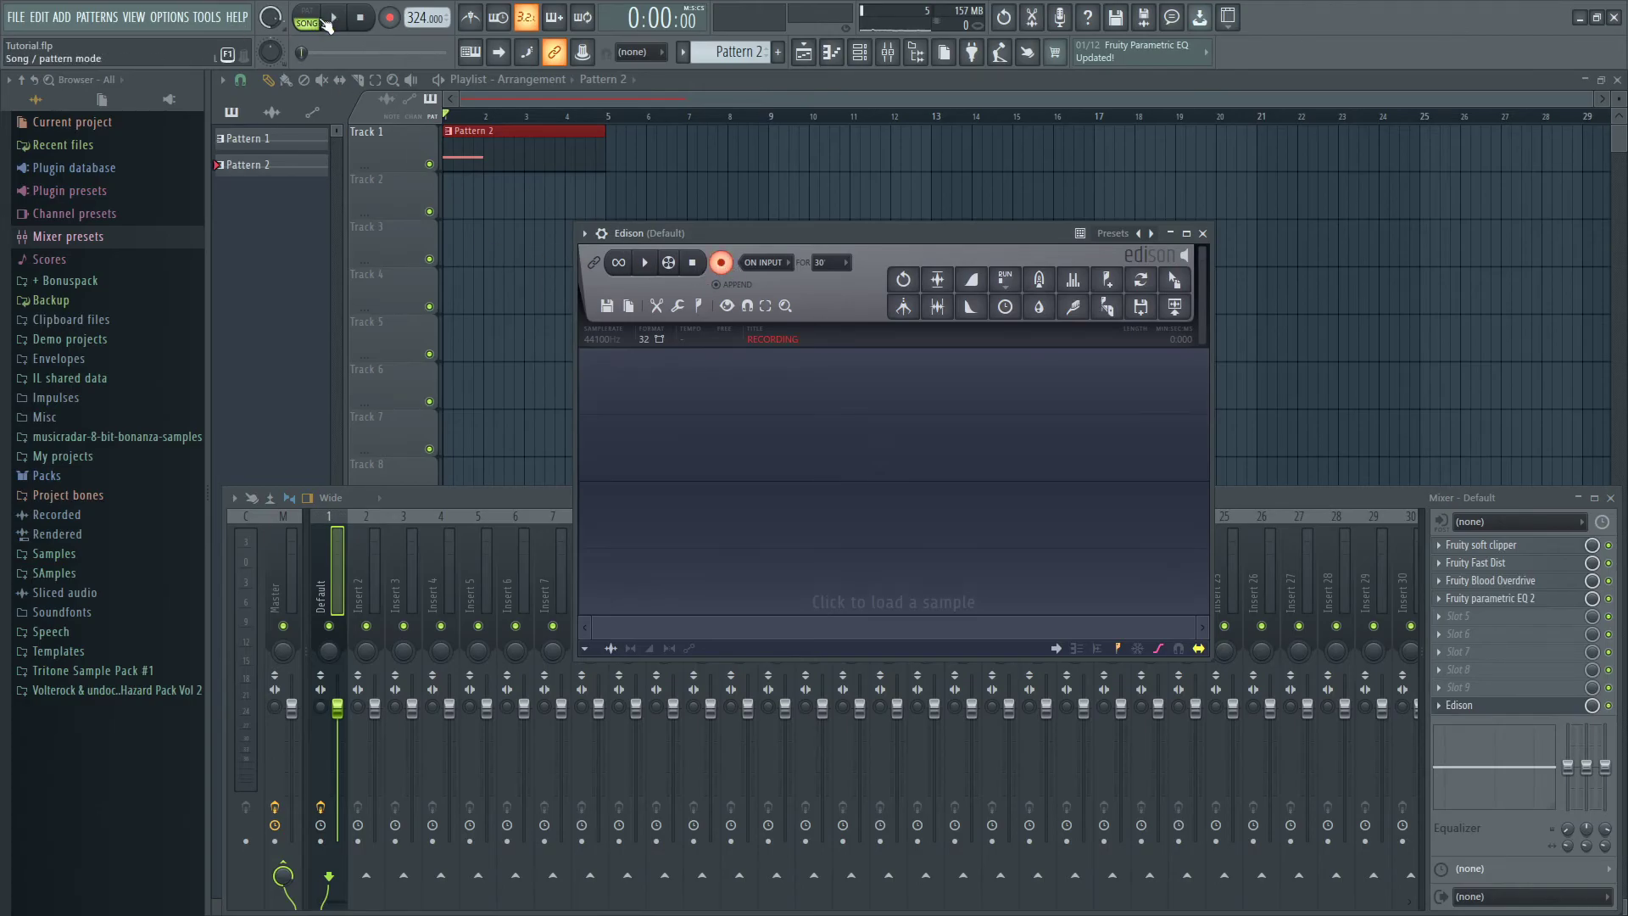
key("space")
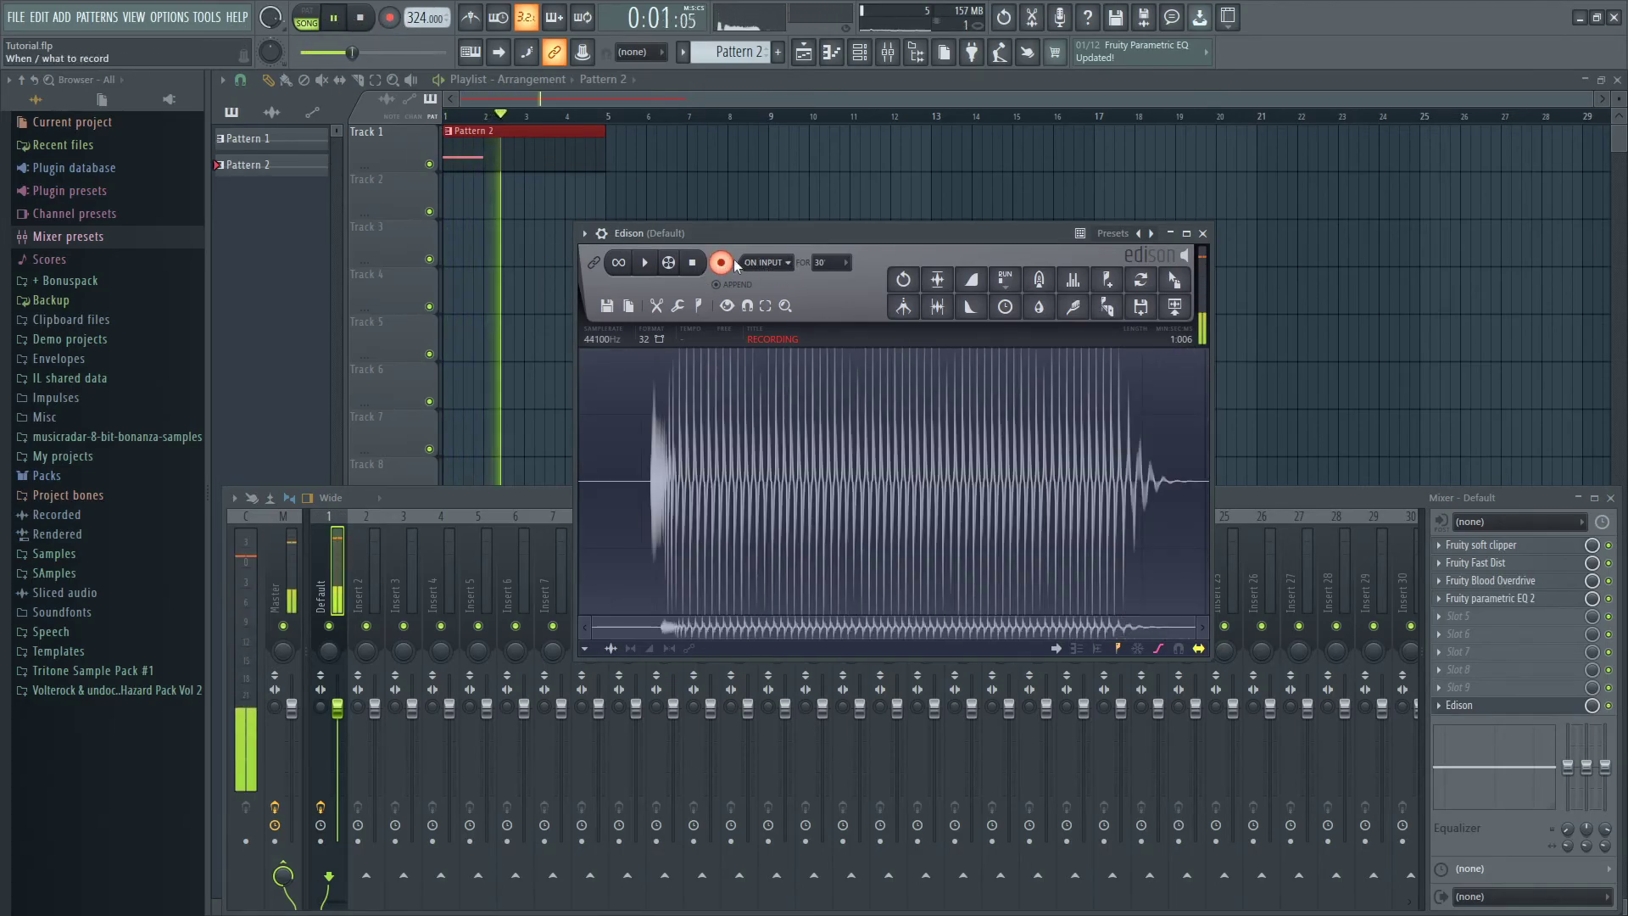
key("space")
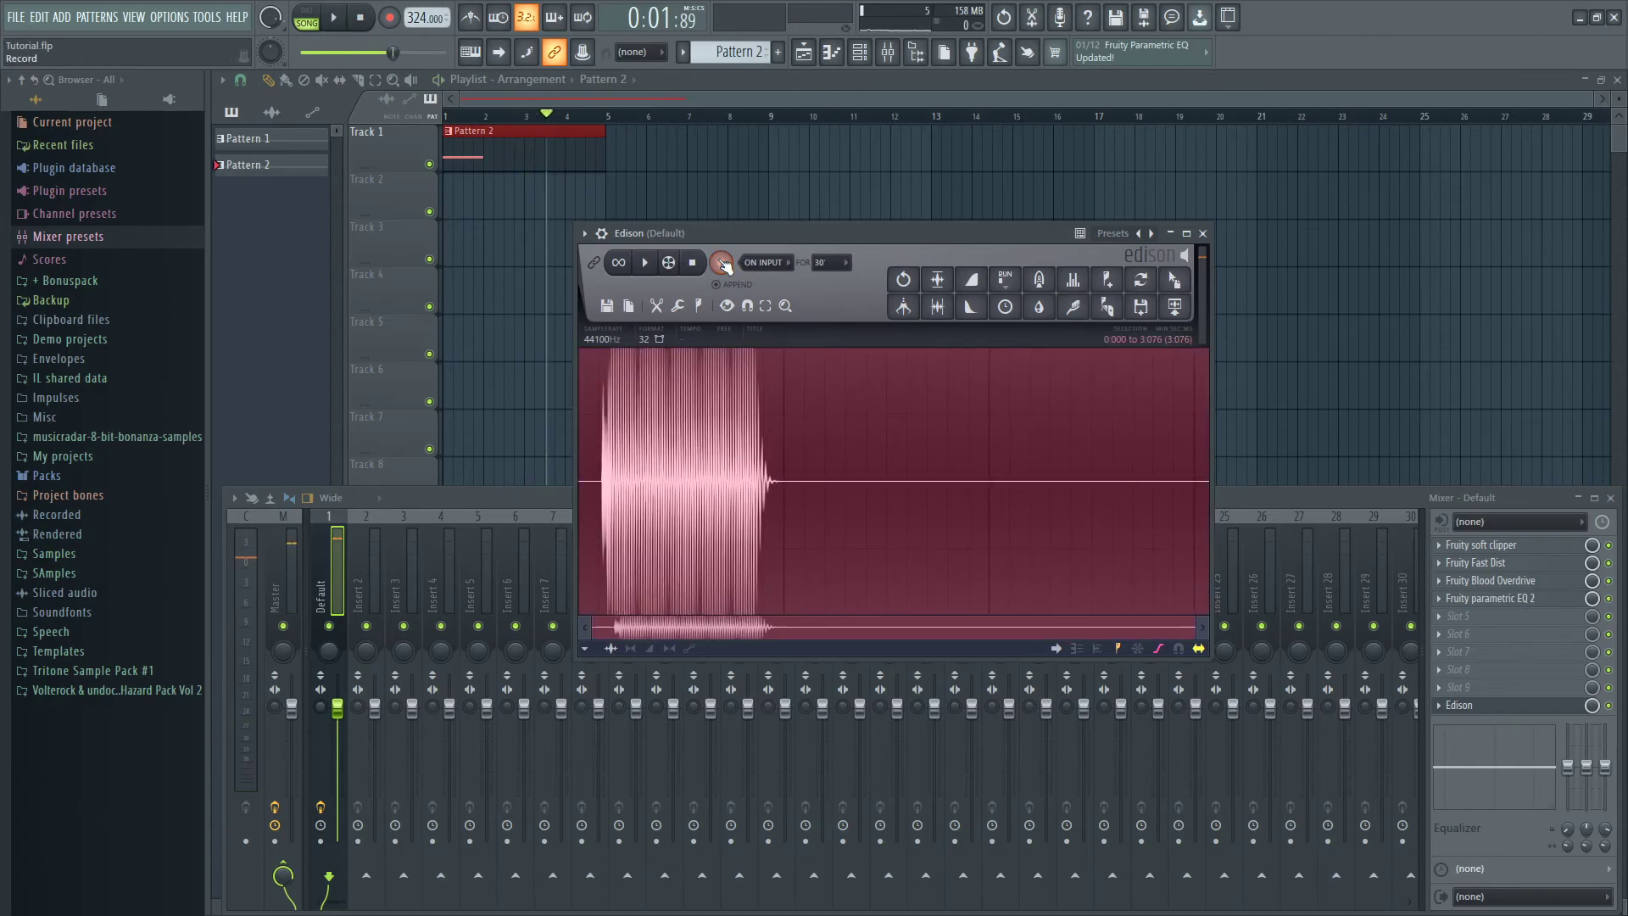
- Trim the silence around the recorded note in Edison and audition it with looping on
left_click(939, 308)
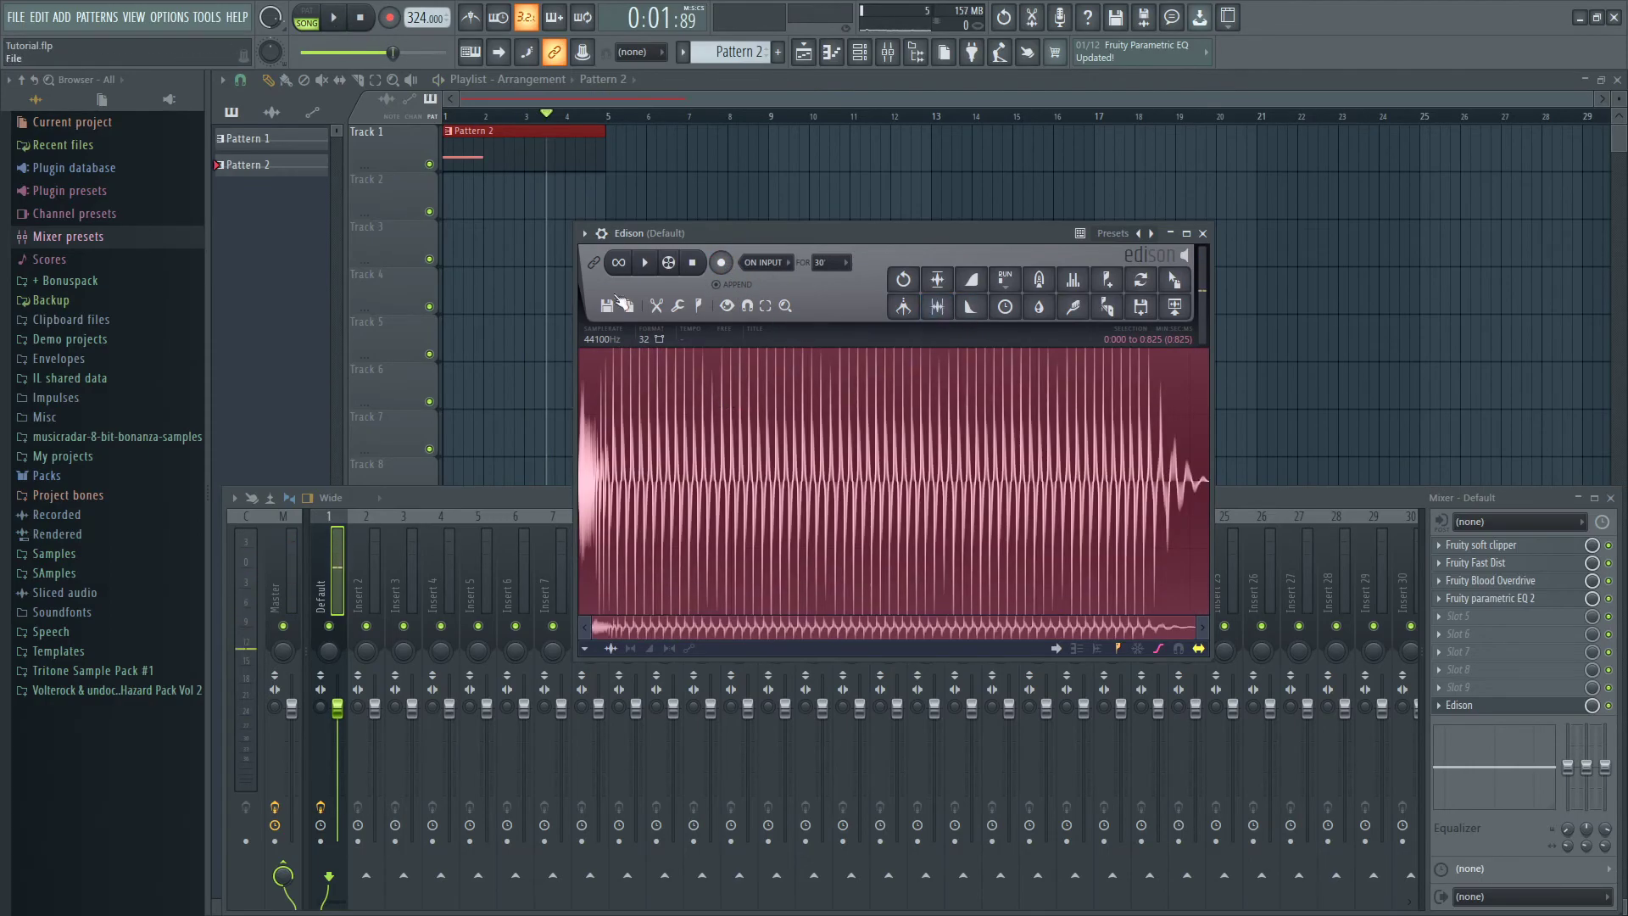
left_click(645, 263)
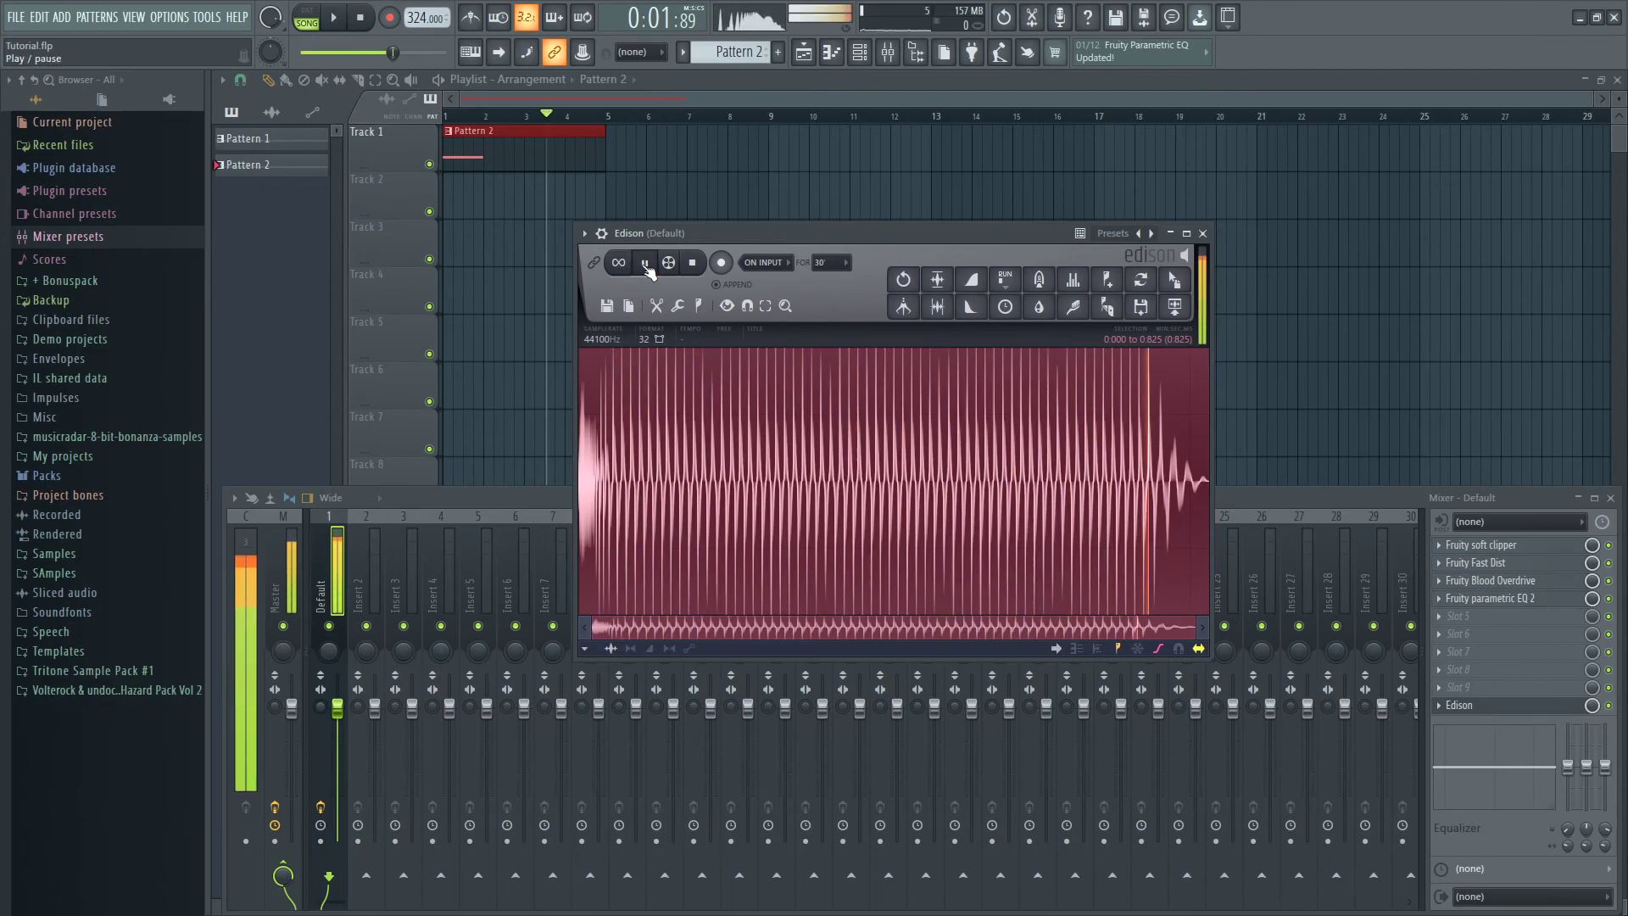
left_click(620, 265)
left_click(643, 264)
- Select about the first 0.106 seconds of the recording and turn looped playback off
left_click_drag(1198, 466, 916, 469)
left_click_drag(617, 454, 663, 429)
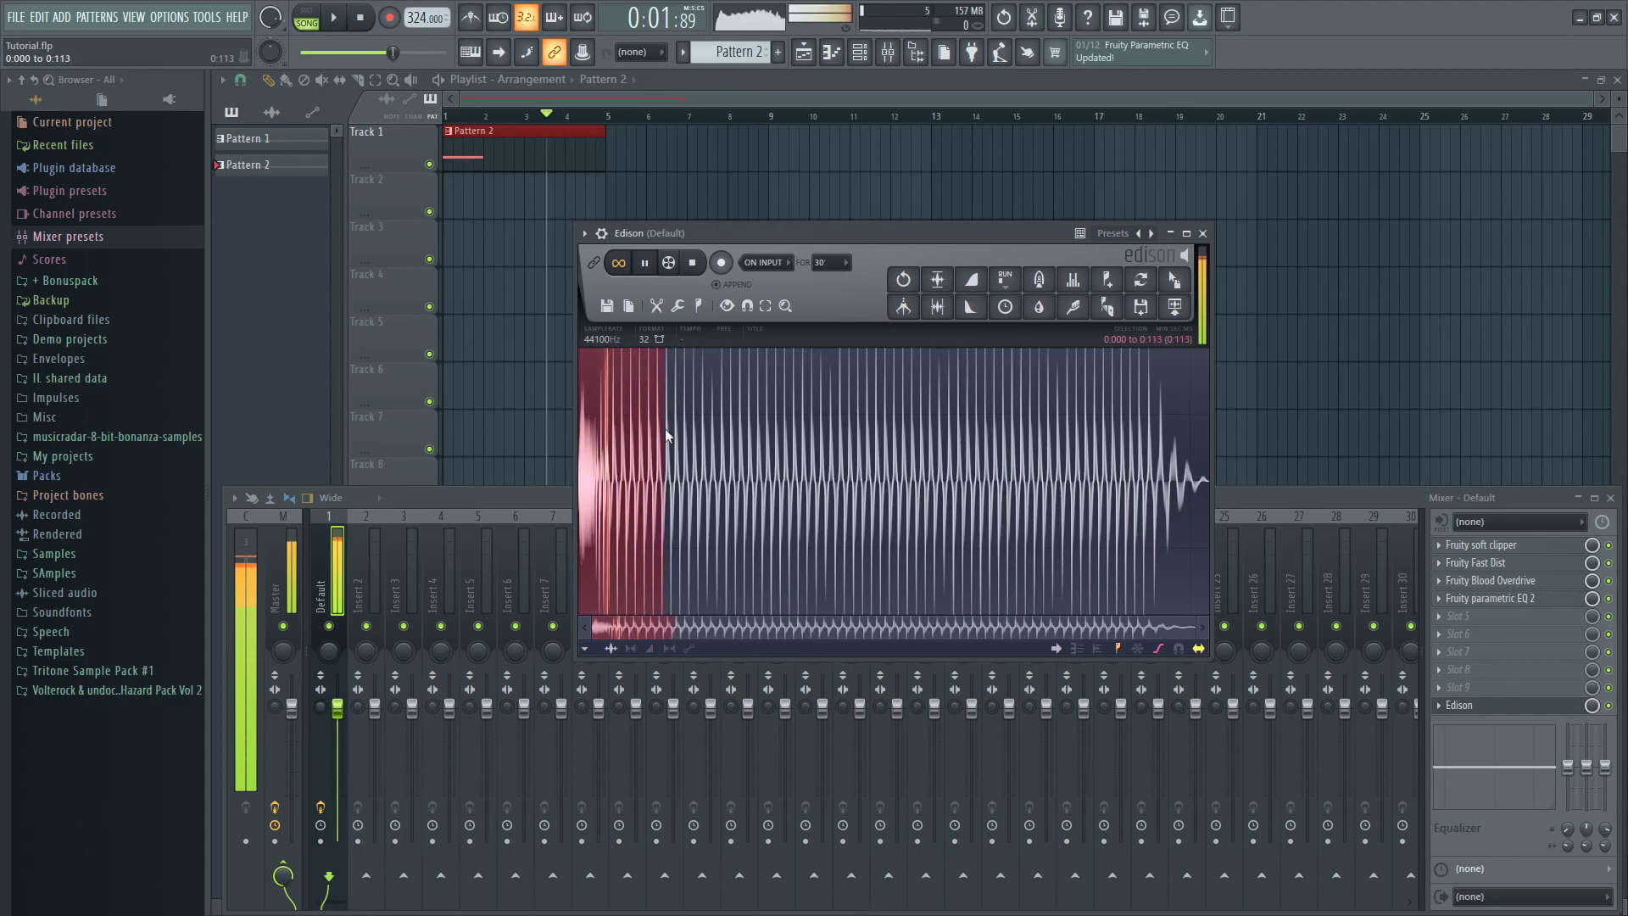
left_click(618, 262)
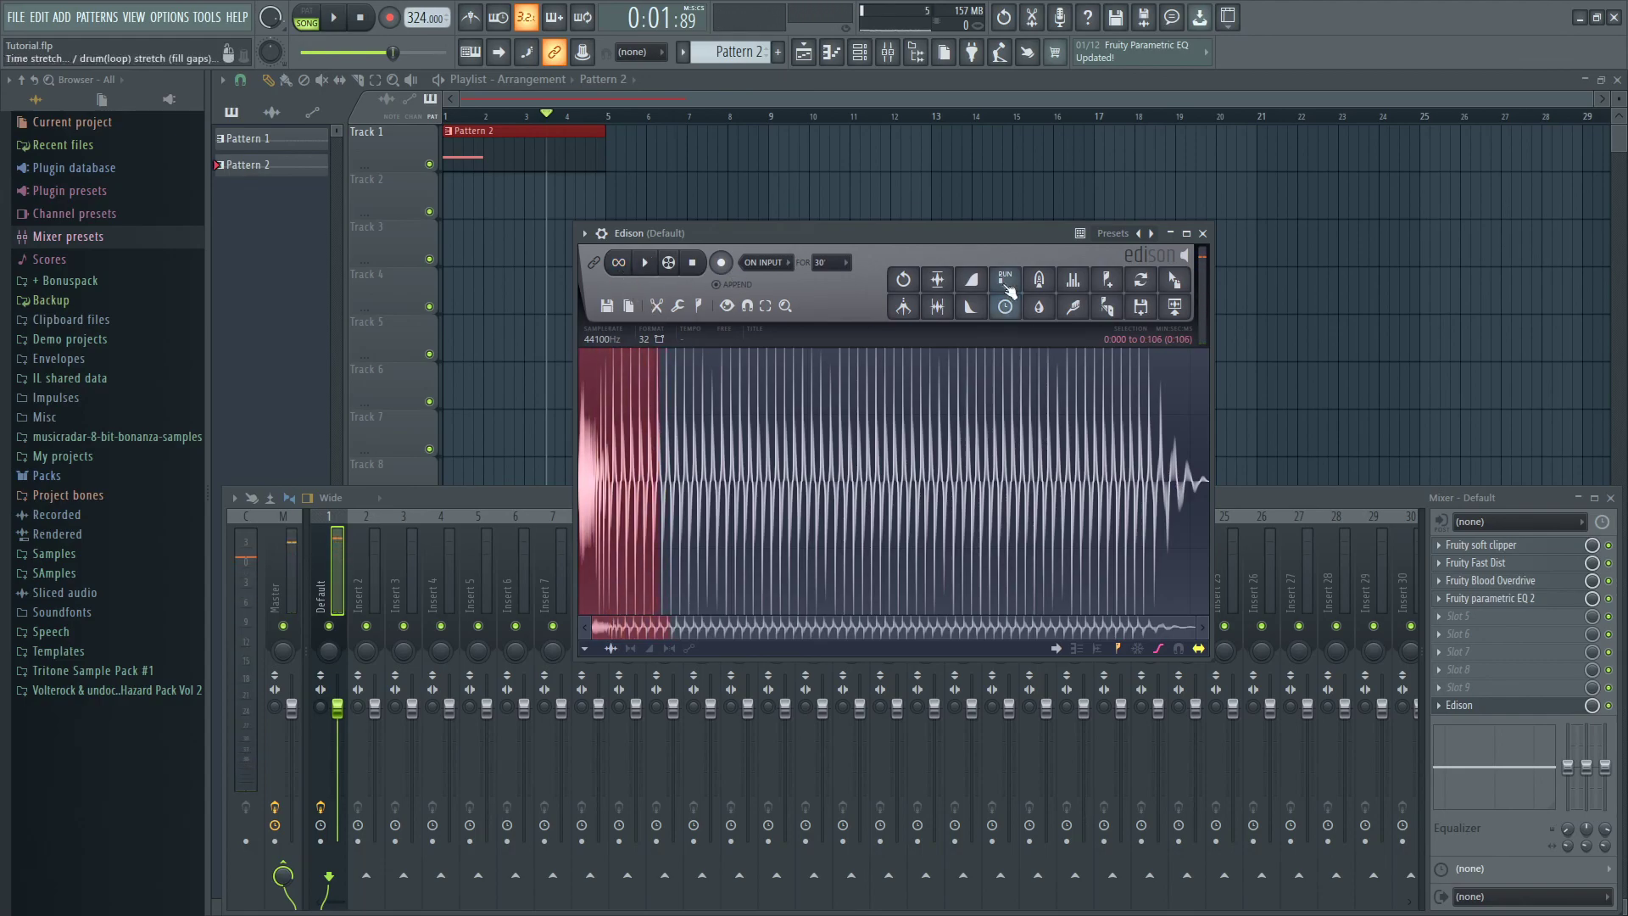